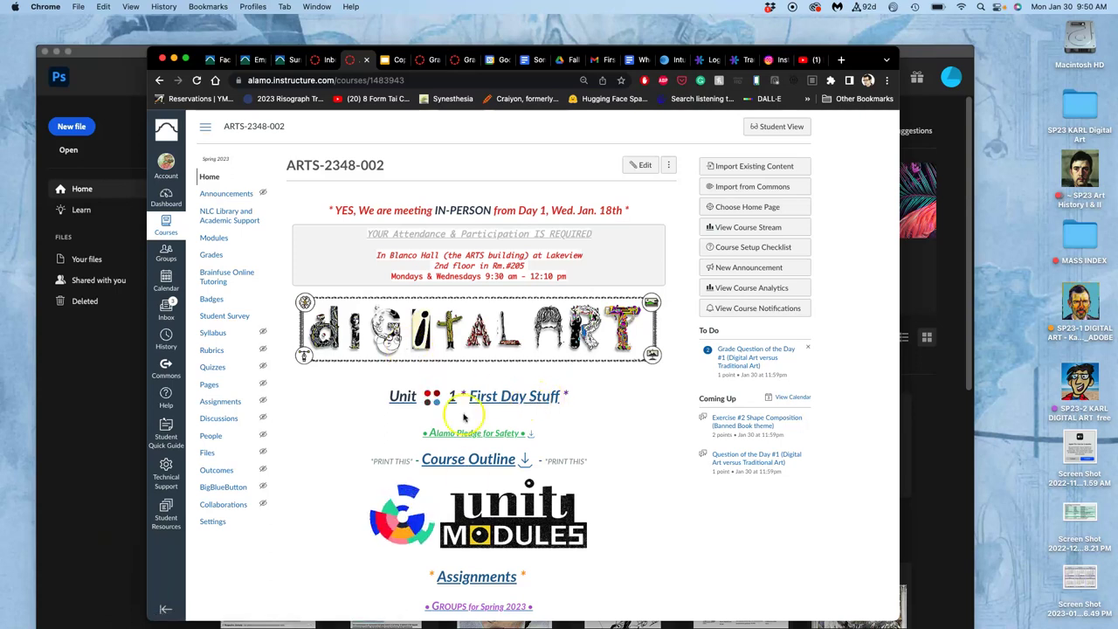
Open the Exercise #2 Shape Composition discussion from Unit 3 and follow its Emoji Maker link.
{"action": "left_click", "coordinate": [502, 524]}
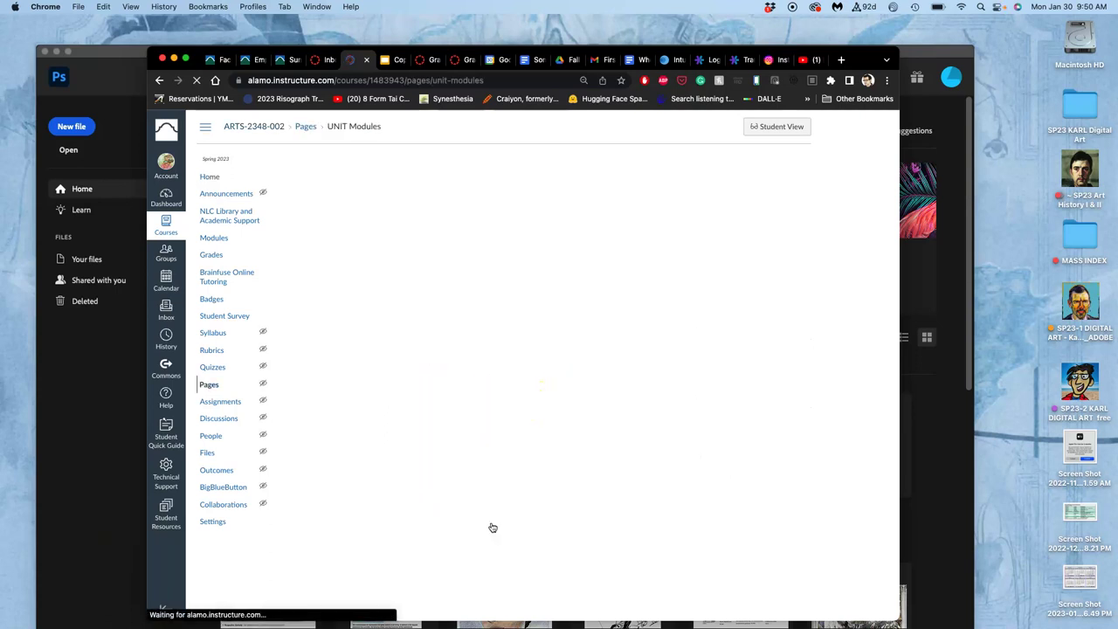
{"action": "left_click", "coordinate": [469, 439]}
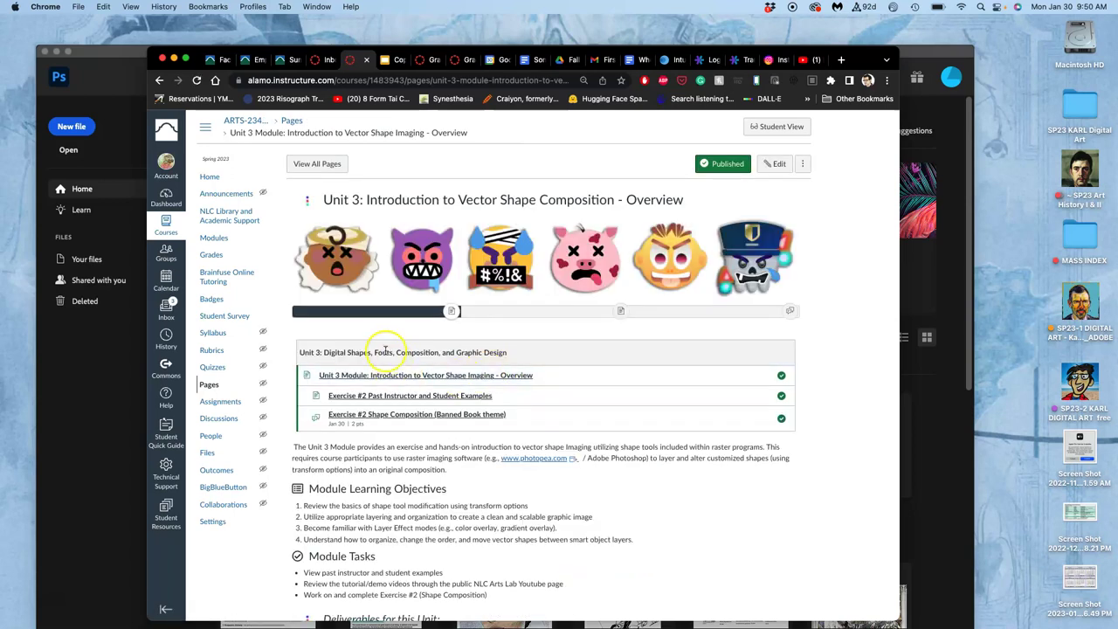
{"action": "left_click", "coordinate": [391, 418]}
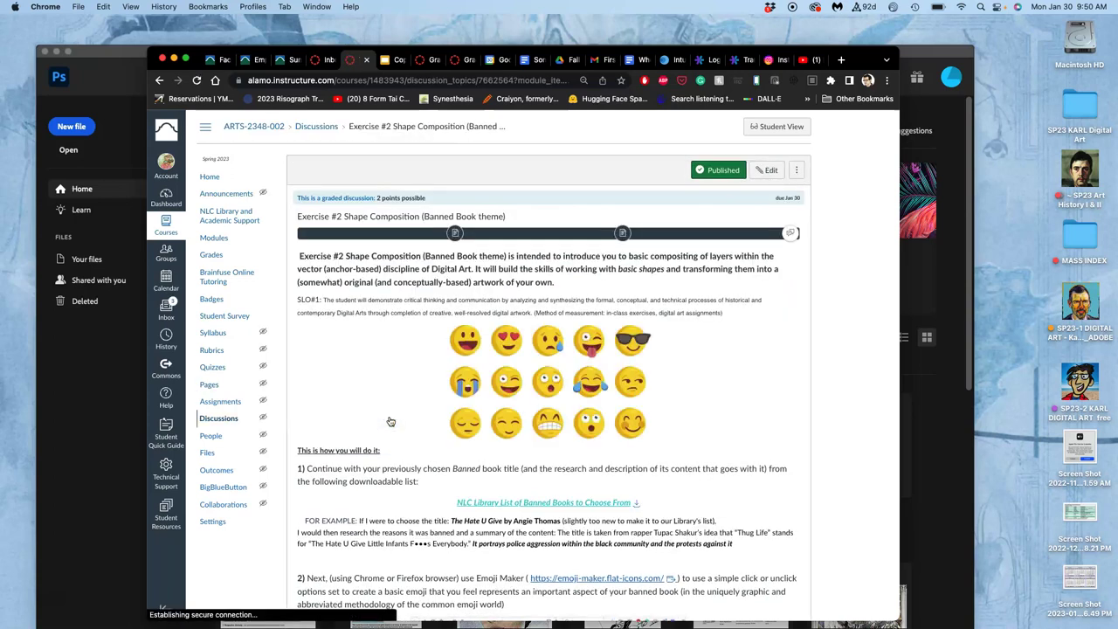
{"action": "scroll", "coordinate": [504, 459], "scroll_direction": "down", "scroll_amount": 10}
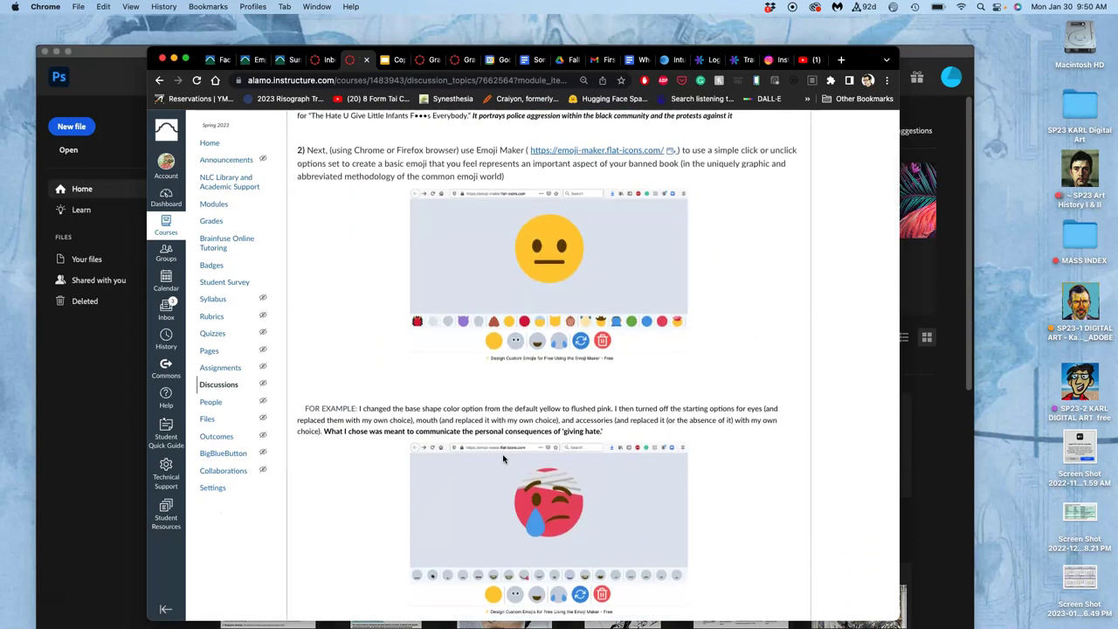
{"action": "scroll", "coordinate": [503, 459], "scroll_direction": "up", "scroll_amount": 1}
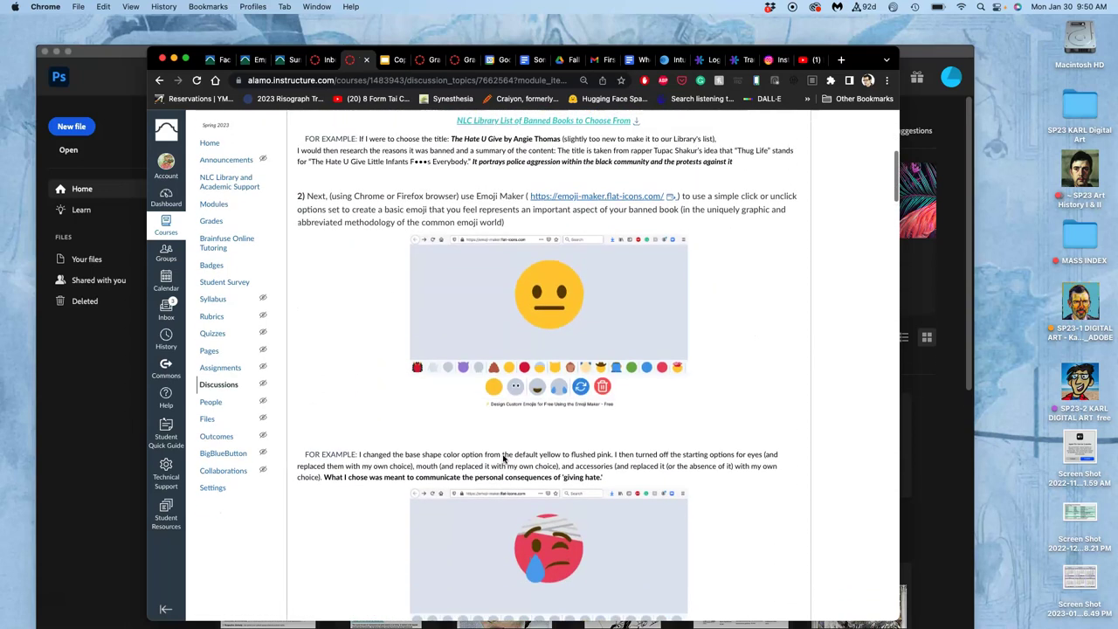
{"action": "left_click", "coordinate": [599, 198]}
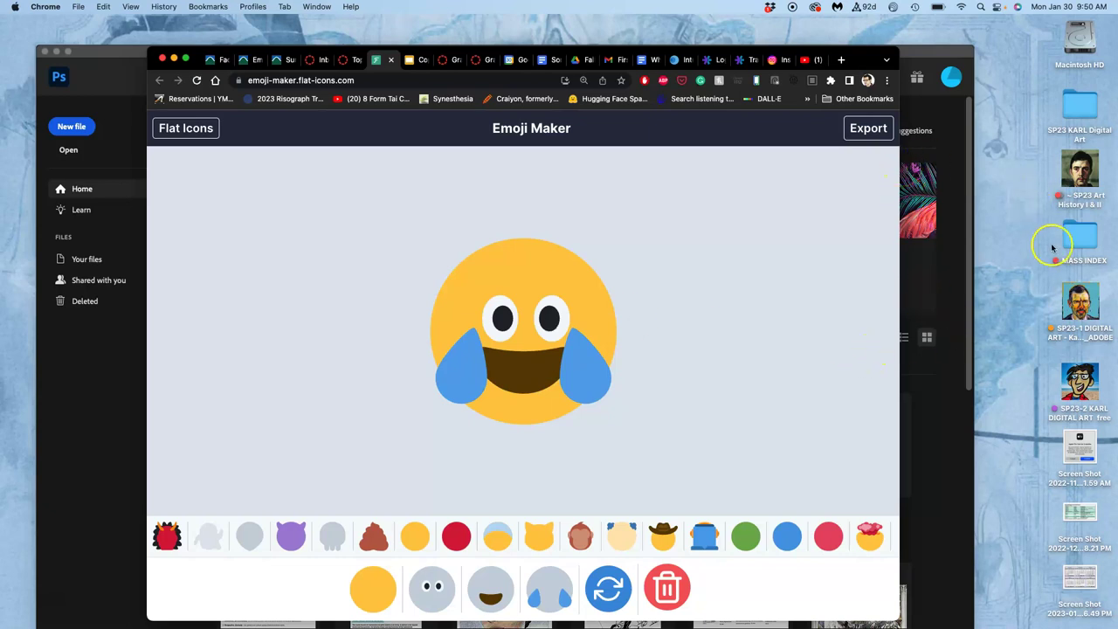
Open the course folder, move Exercise #2 beside Exercise #1, and open its emoji screenshot in Preview.
{"action": "double_click", "coordinate": [1080, 301]}
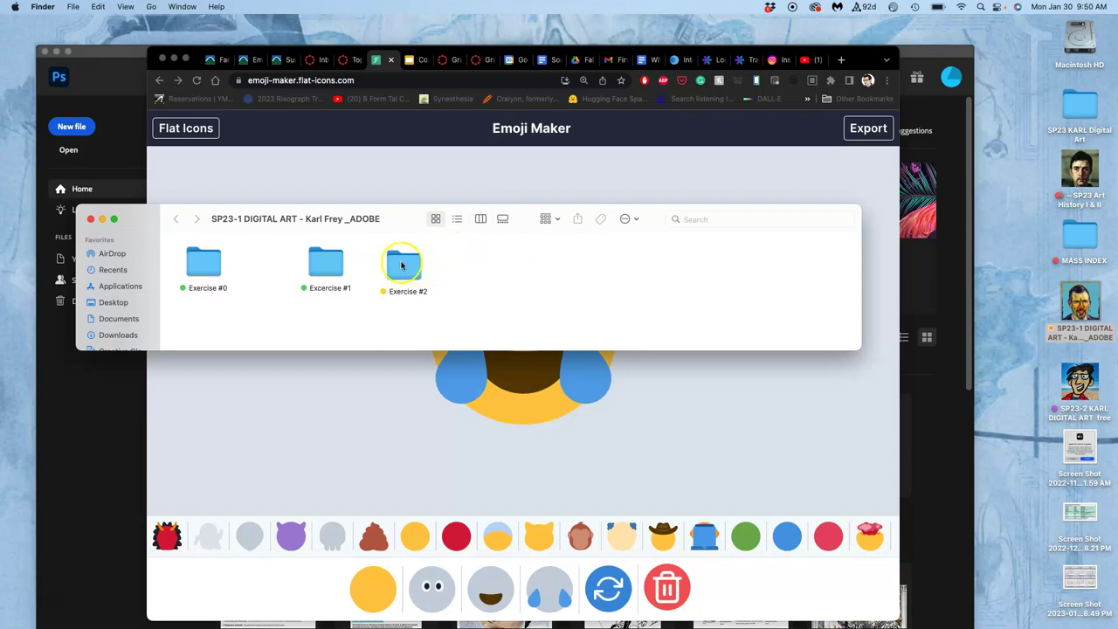
{"action": "left_click_drag", "start_coordinate": [324, 263], "coordinate": [269, 262]}
{"action": "left_click_drag", "start_coordinate": [407, 261], "coordinate": [340, 259]}
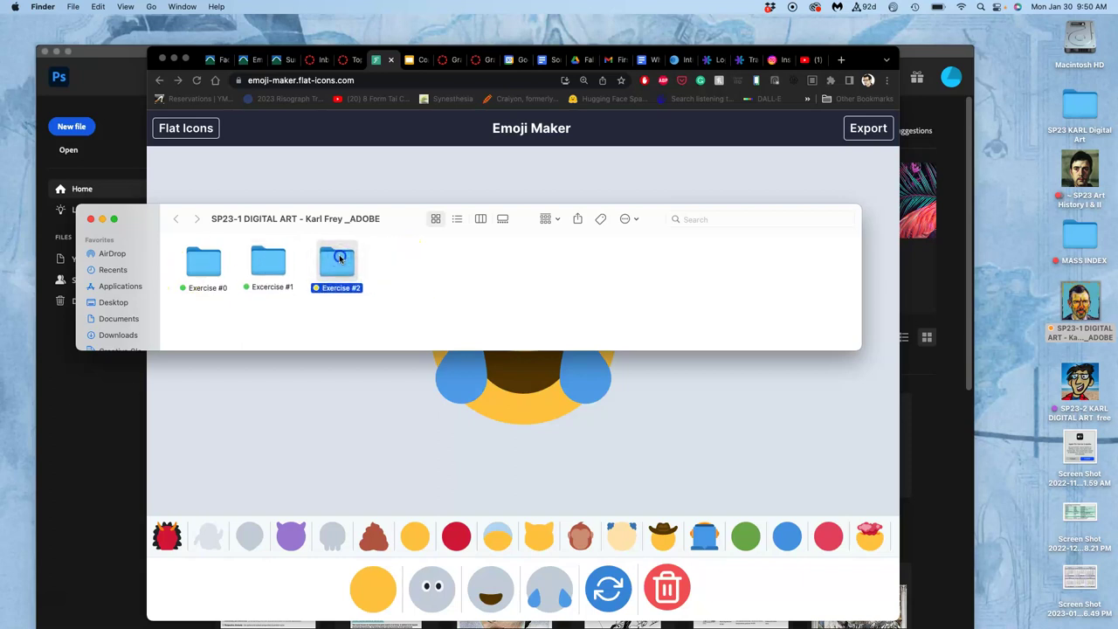
{"action": "double_click", "coordinate": [340, 259]}
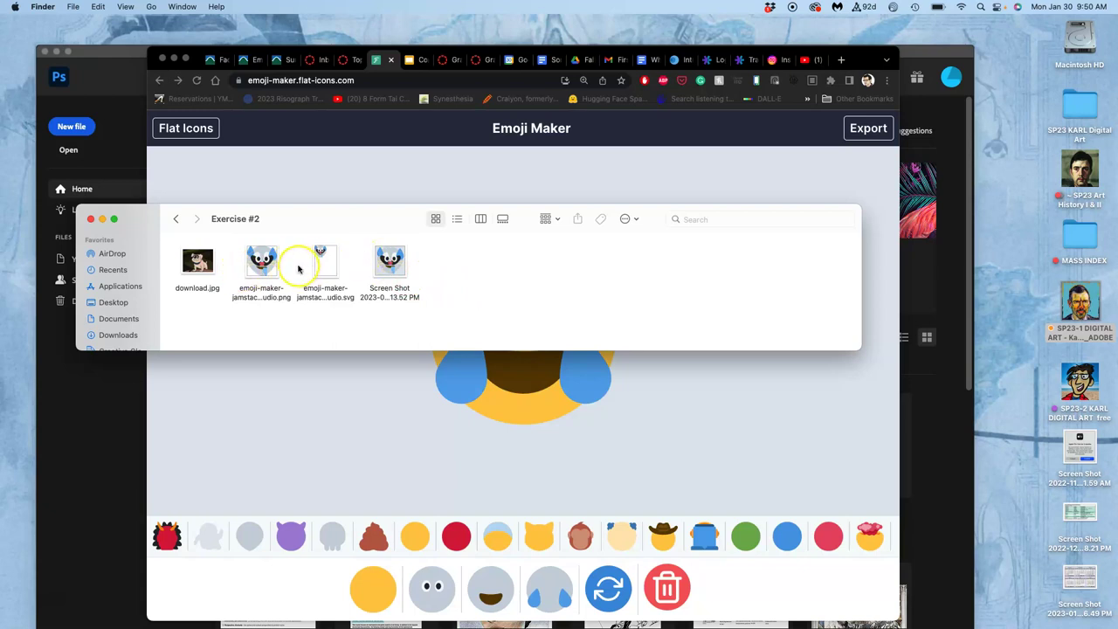
{"action": "double_click", "coordinate": [391, 270]}
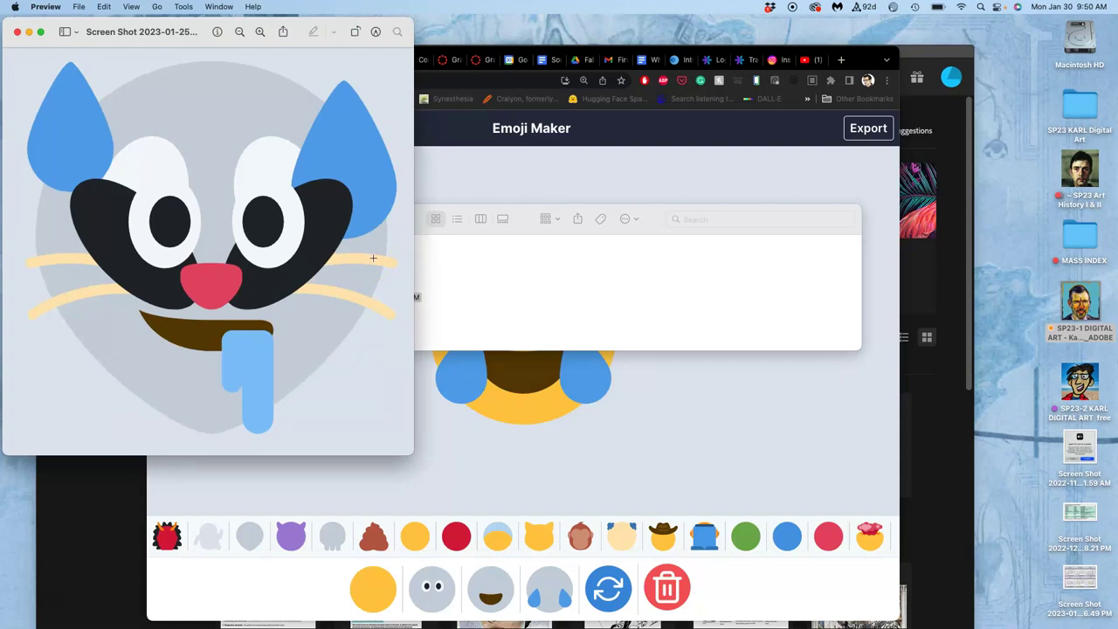
Export the emoji from Emoji Maker and open the exported emoji-maker PNG in Preview.
{"action": "left_click", "coordinate": [511, 304]}
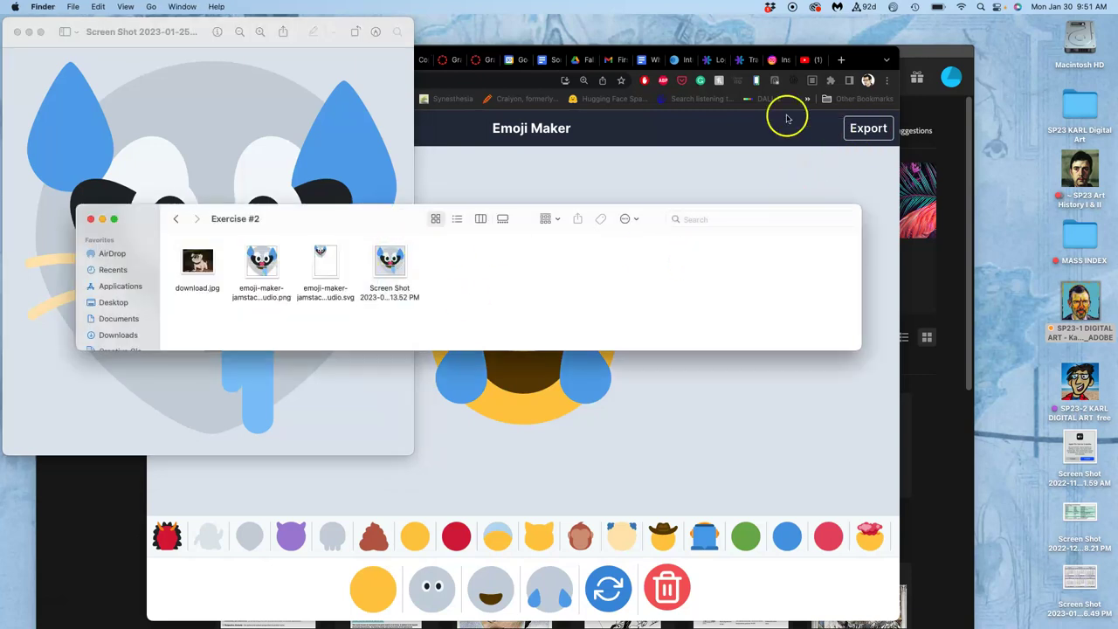
{"action": "left_click", "coordinate": [848, 130]}
{"action": "left_click", "coordinate": [869, 129]}
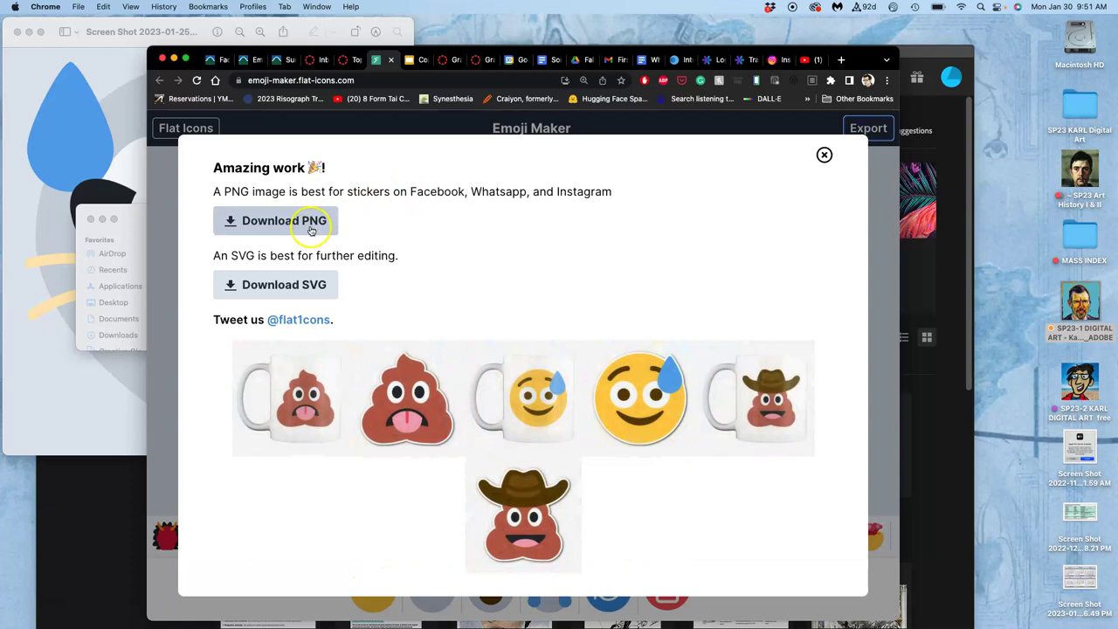
{"action": "left_click", "coordinate": [128, 238]}
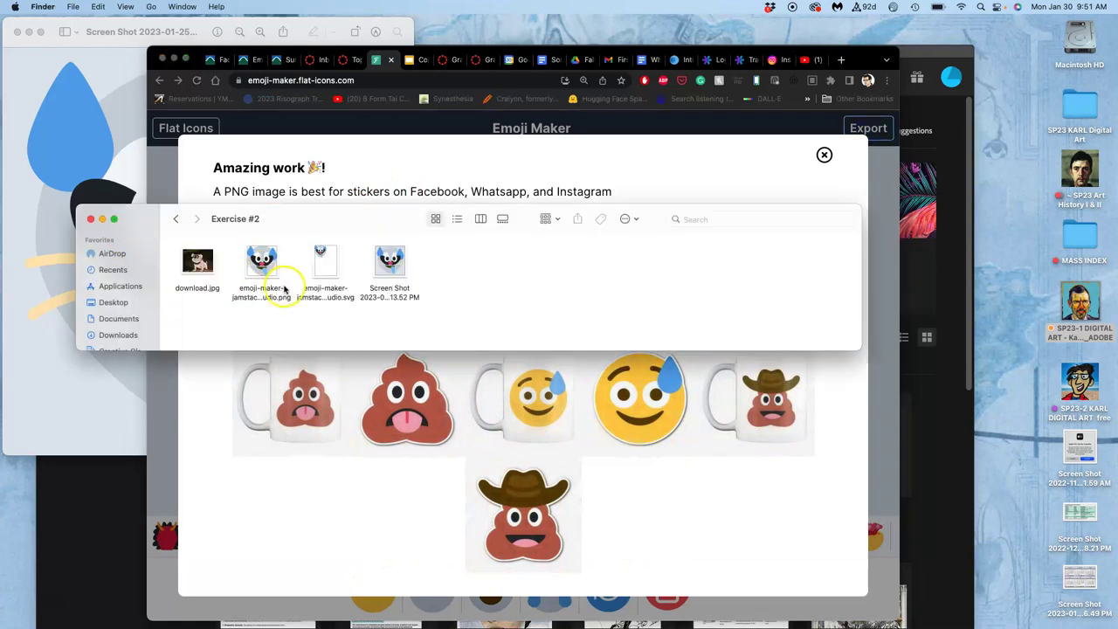
{"action": "left_click", "coordinate": [261, 269]}
{"action": "double_click", "coordinate": [258, 271]}
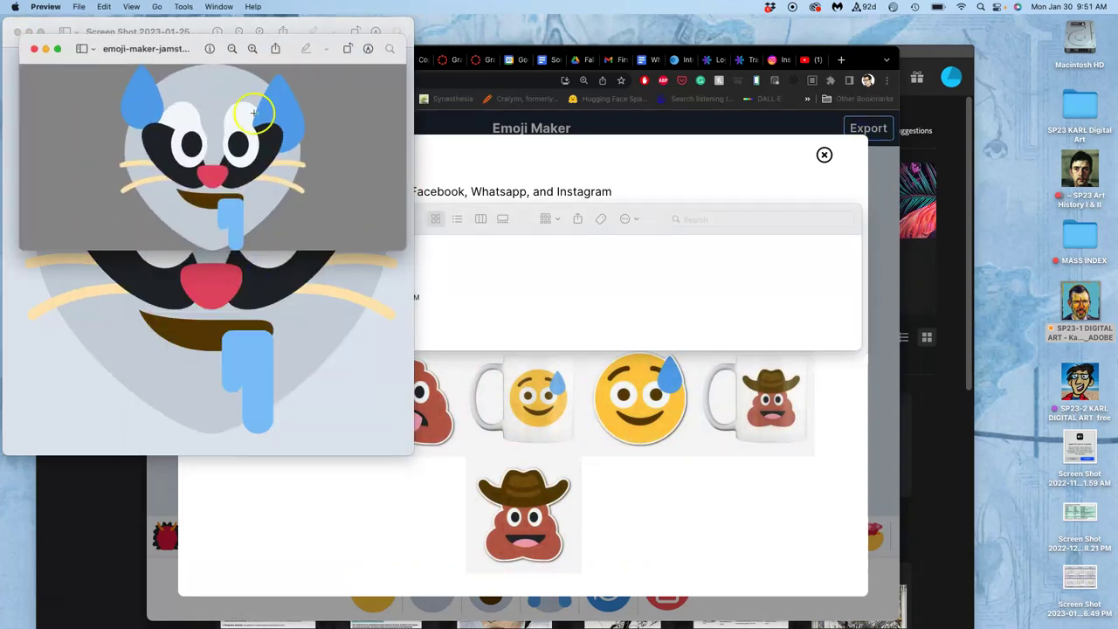
Place the PNG window beside the screenshot, enlarge it, and return to Emoji Maker's download options.
{"action": "left_click_drag", "start_coordinate": [191, 41], "coordinate": [635, 94]}
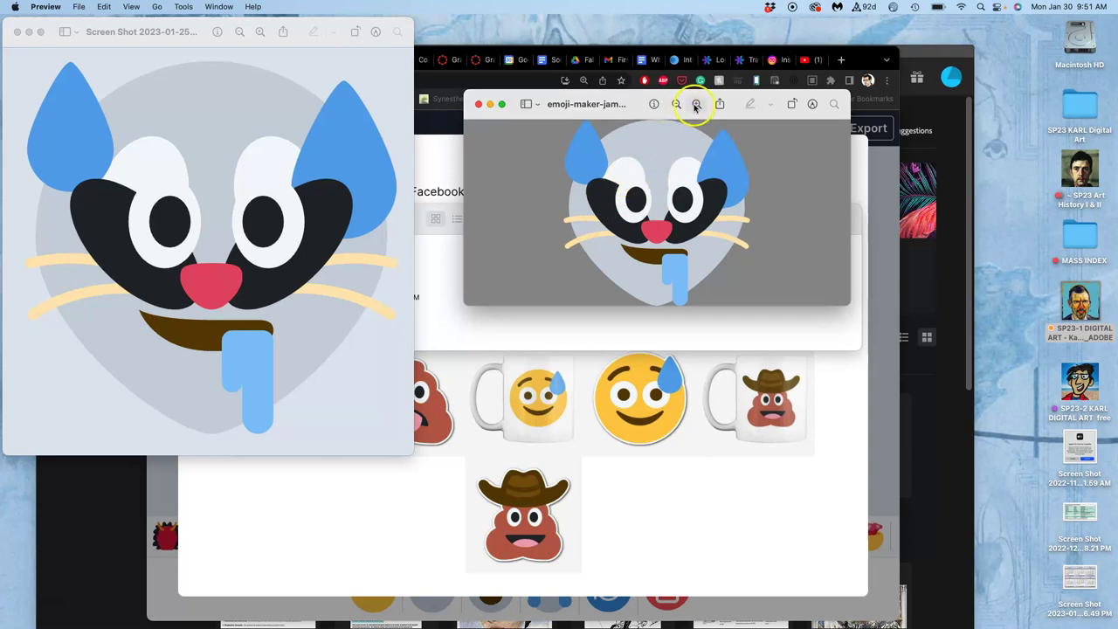
{"action": "left_click_drag", "start_coordinate": [643, 96], "coordinate": [595, 24]}
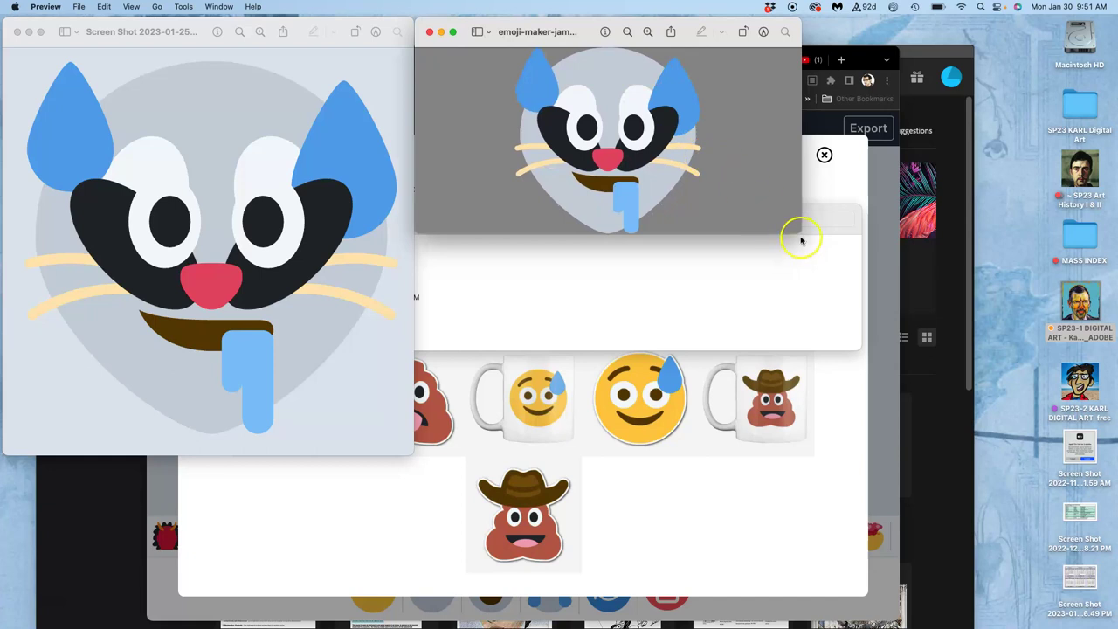
{"action": "left_click_drag", "start_coordinate": [800, 232], "coordinate": [951, 455]}
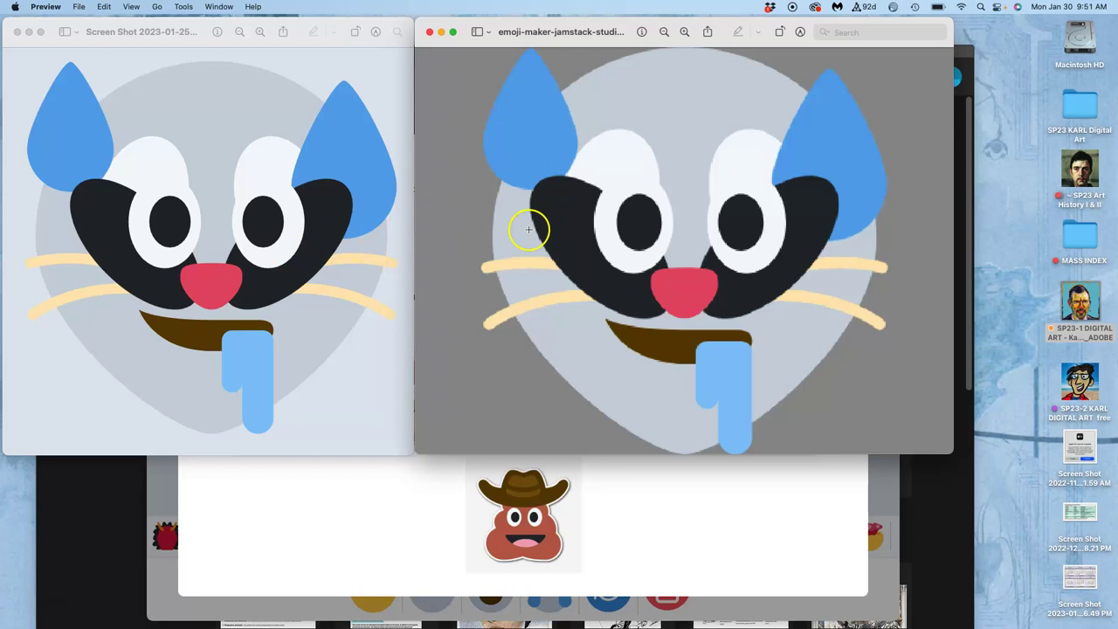
{"action": "left_click", "coordinate": [719, 491]}
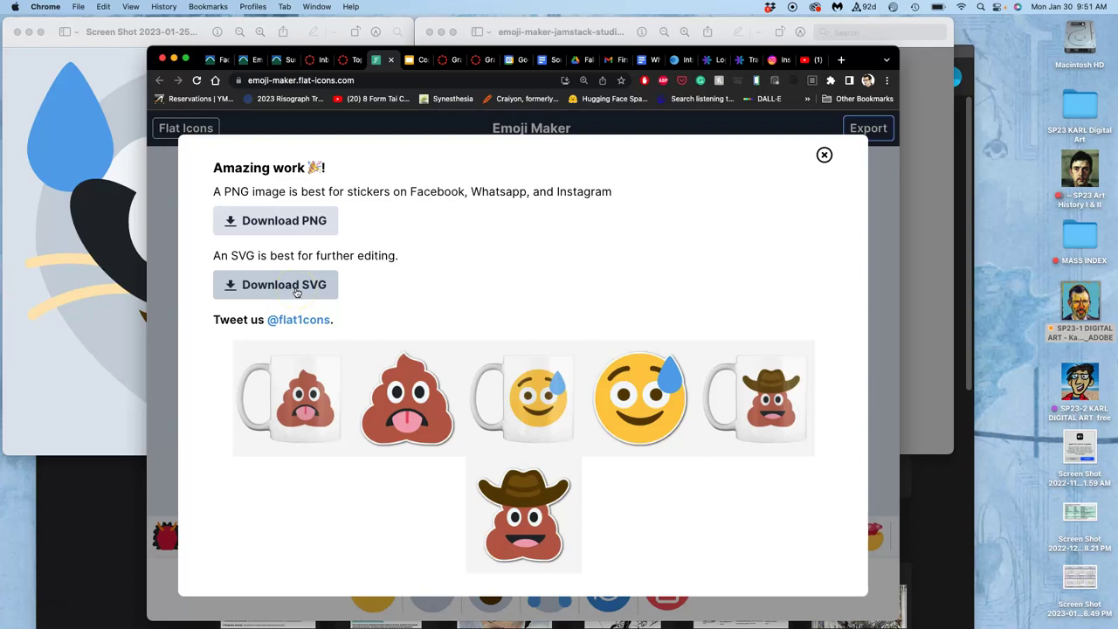
Bring up the Finder Exercise #2 window and open the emoji-maker SVG in Illustrator.
{"action": "left_click", "coordinate": [404, 236]}
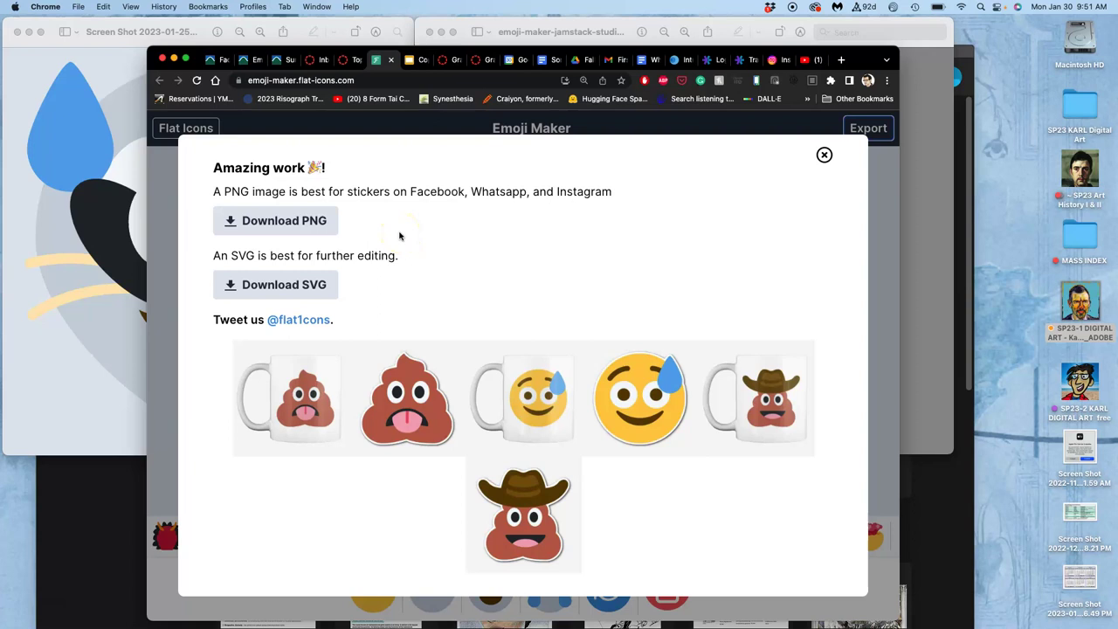
{"action": "key", "text": "ctrl+Up"}
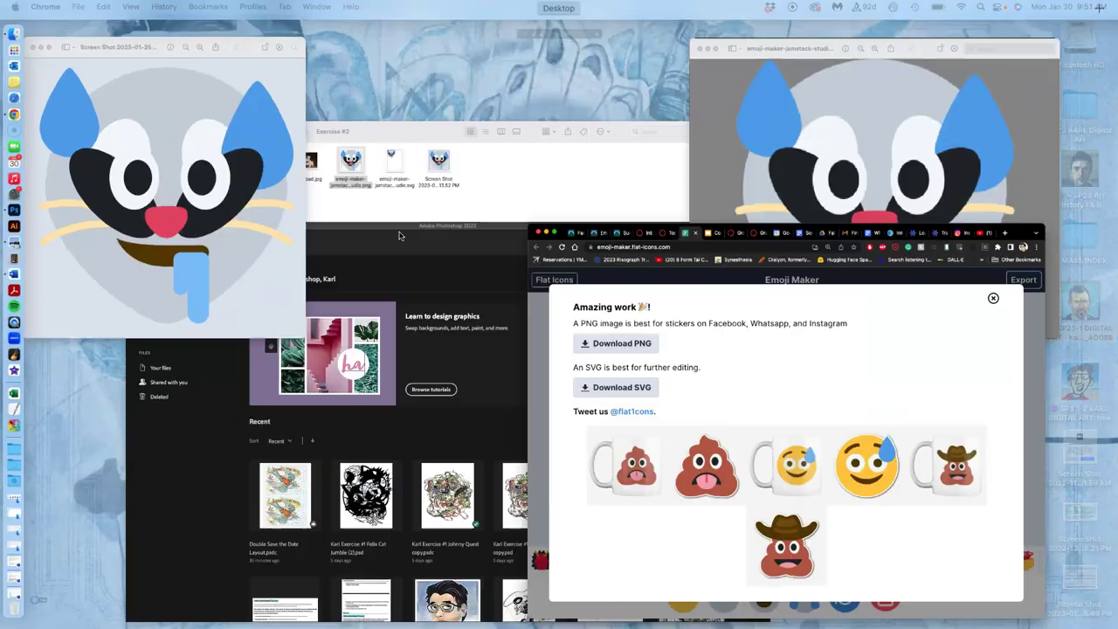
{"action": "left_click", "coordinate": [539, 127]}
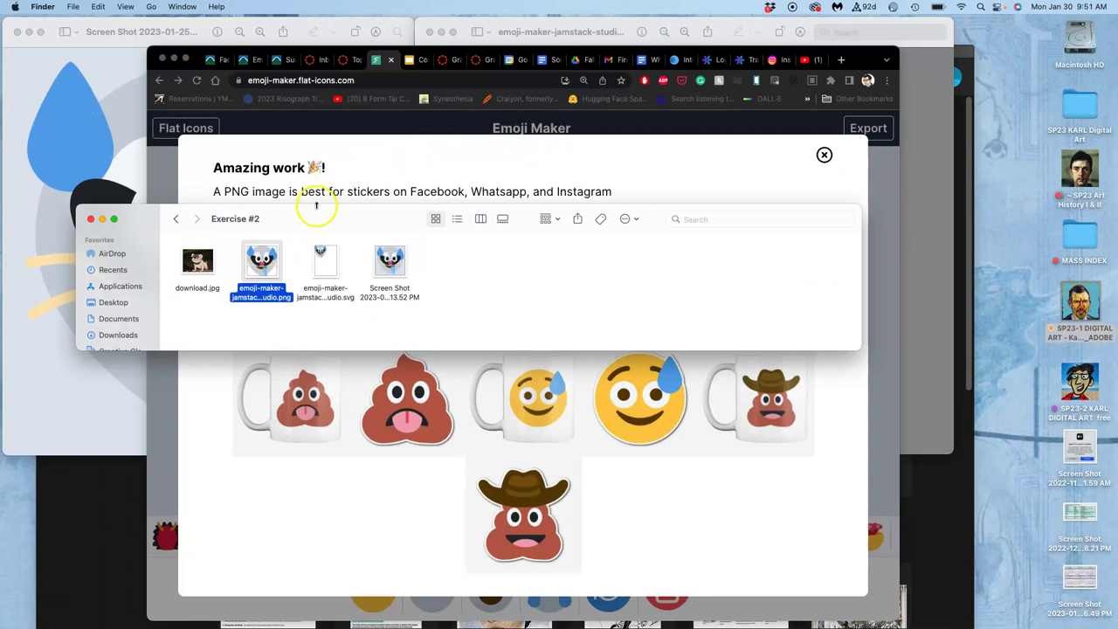
{"action": "double_click", "coordinate": [328, 259]}
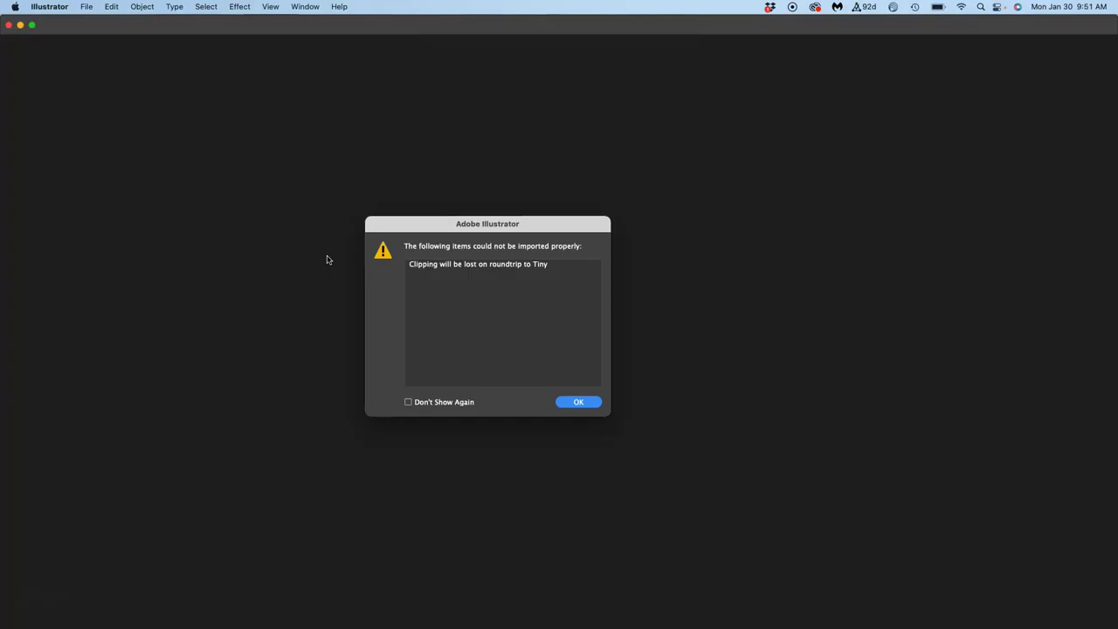
Dismiss the import warning, expand Layer 1 to list its paths, and zoom the artwork to 600%.
{"action": "left_click", "coordinate": [580, 402]}
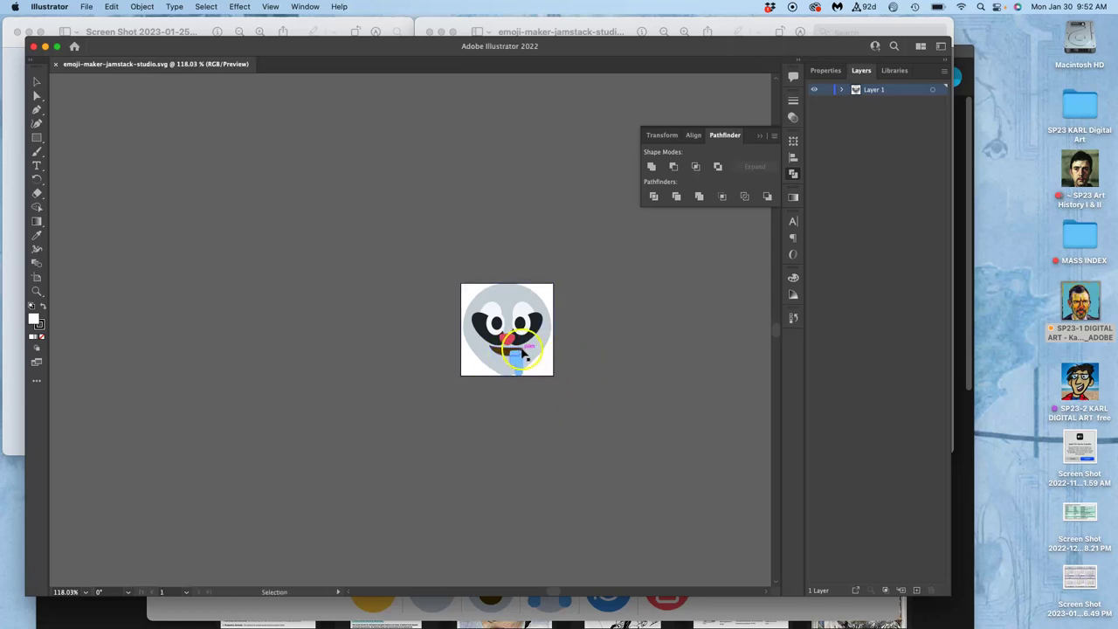
{"action": "left_click", "coordinate": [841, 90]}
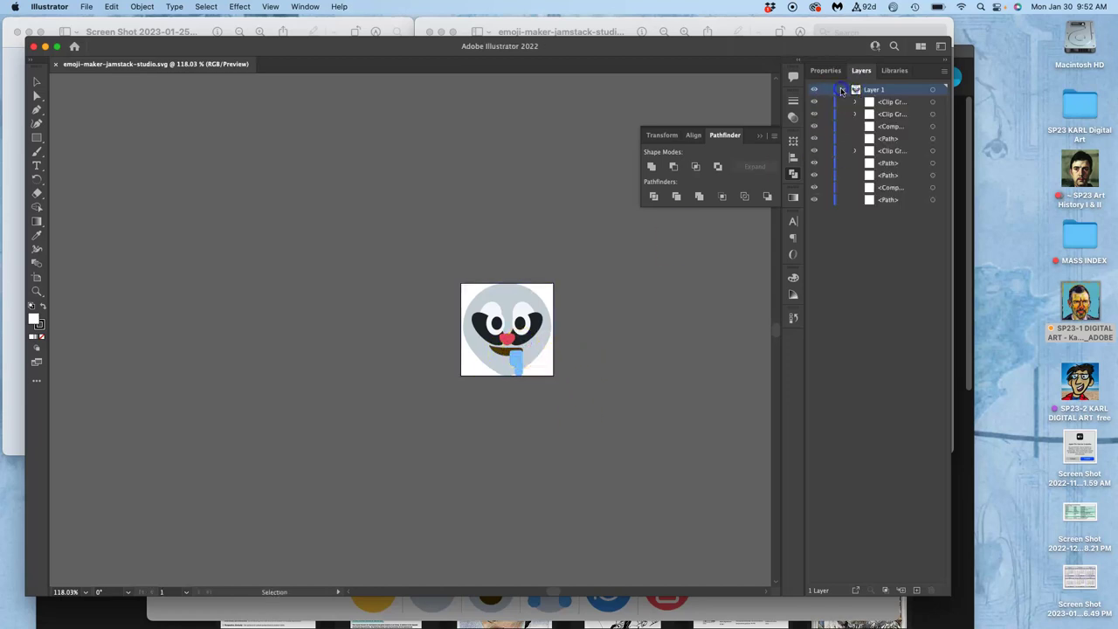
{"action": "key", "text": "super+equal"}
{"action": "key", "text": "super+equal"}
{"action": "key", "text": "super+equal"}
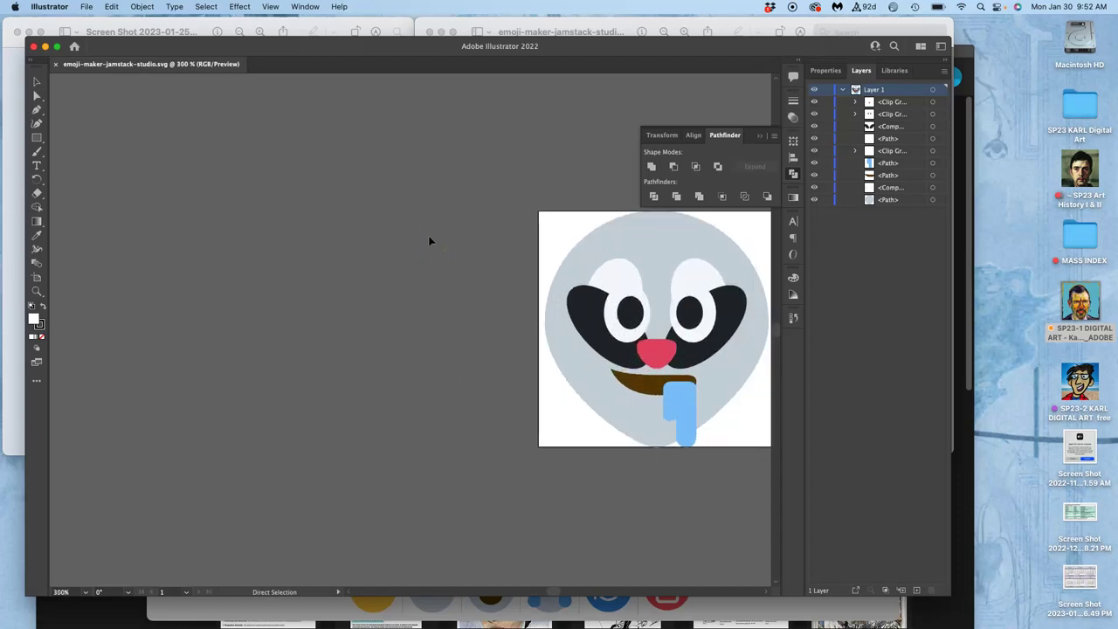
{"action": "key", "text": "super+equal"}
{"action": "scroll", "coordinate": [572, 314], "scroll_direction": "right", "scroll_amount": 5}
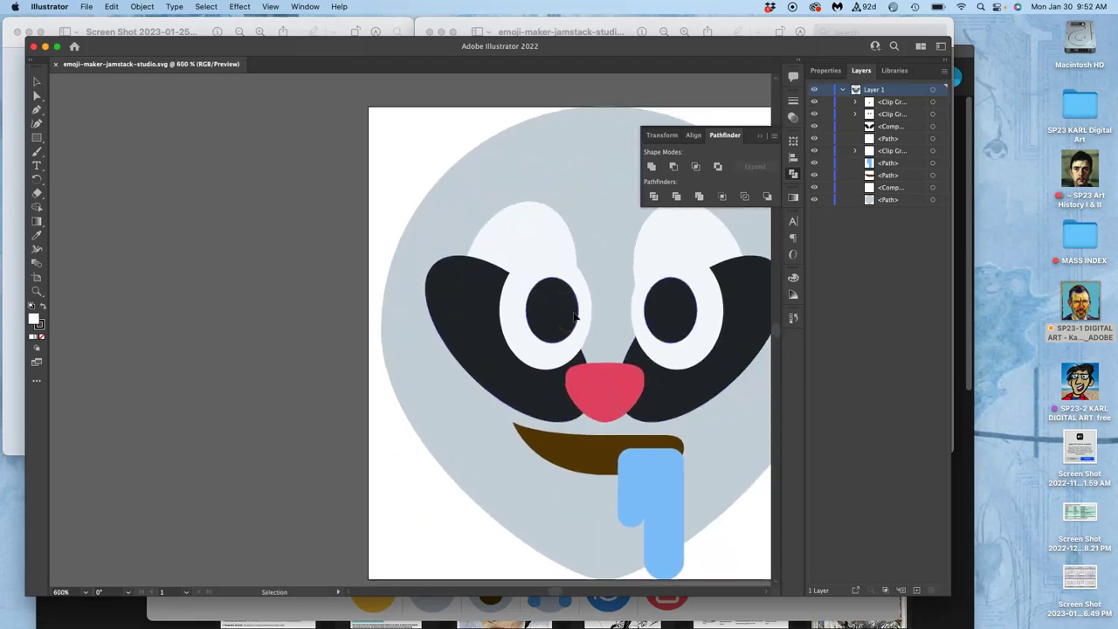
{"action": "scroll", "coordinate": [573, 314], "scroll_direction": "right", "scroll_amount": 5}
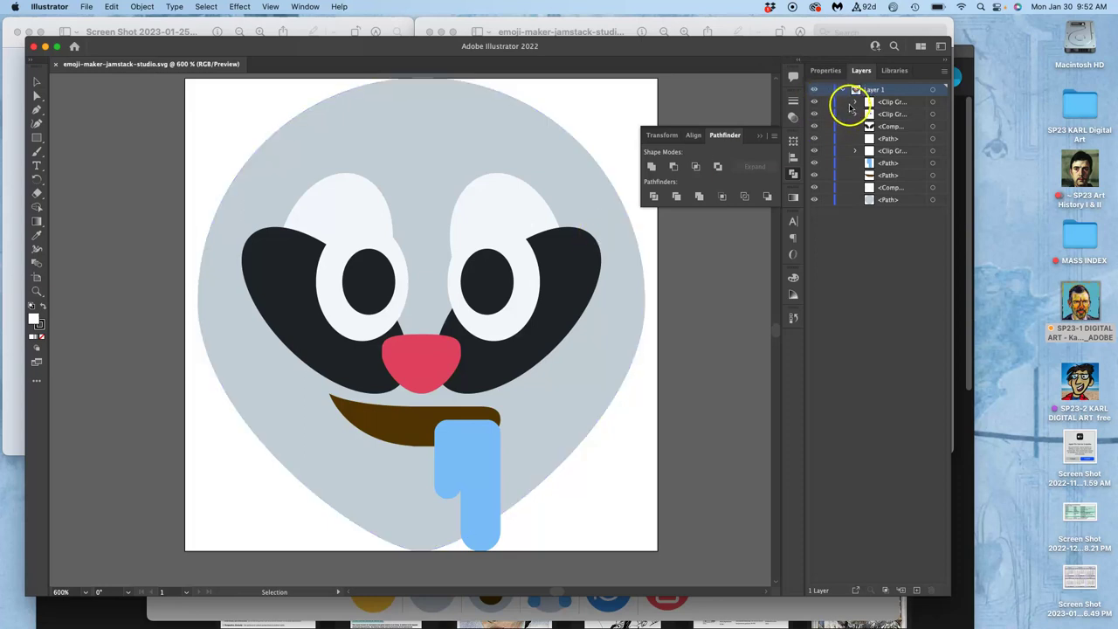
Hide the nose, eye, tongue and mouth layers, keeping the grey face path visible and targeted.
{"action": "left_click", "coordinate": [856, 102]}
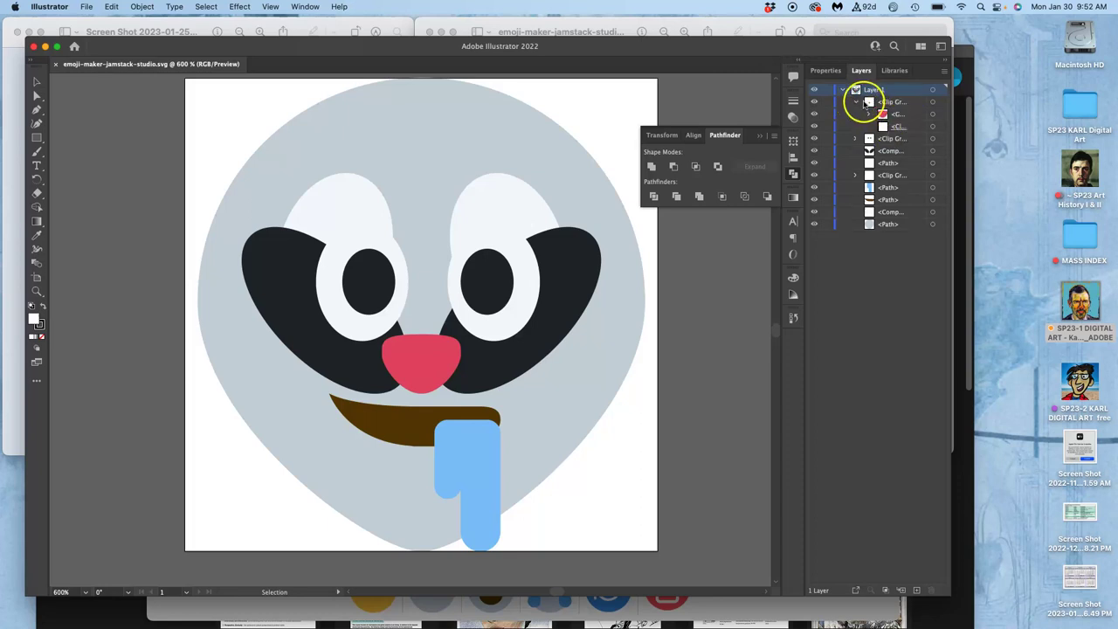
{"action": "left_click", "coordinate": [816, 109]}
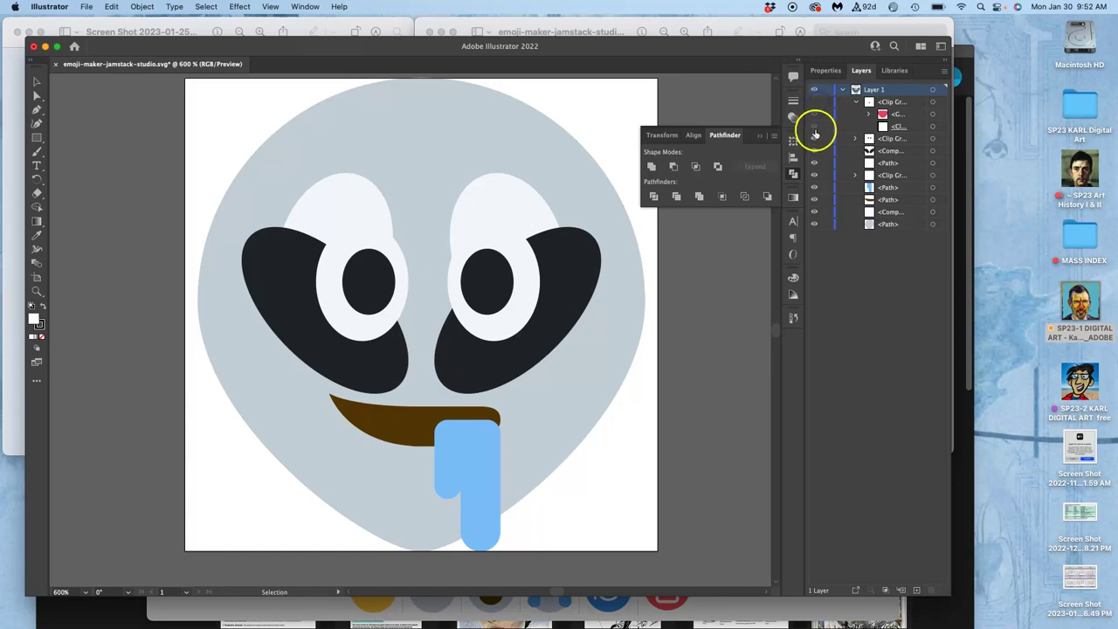
{"action": "left_click", "coordinate": [815, 139]}
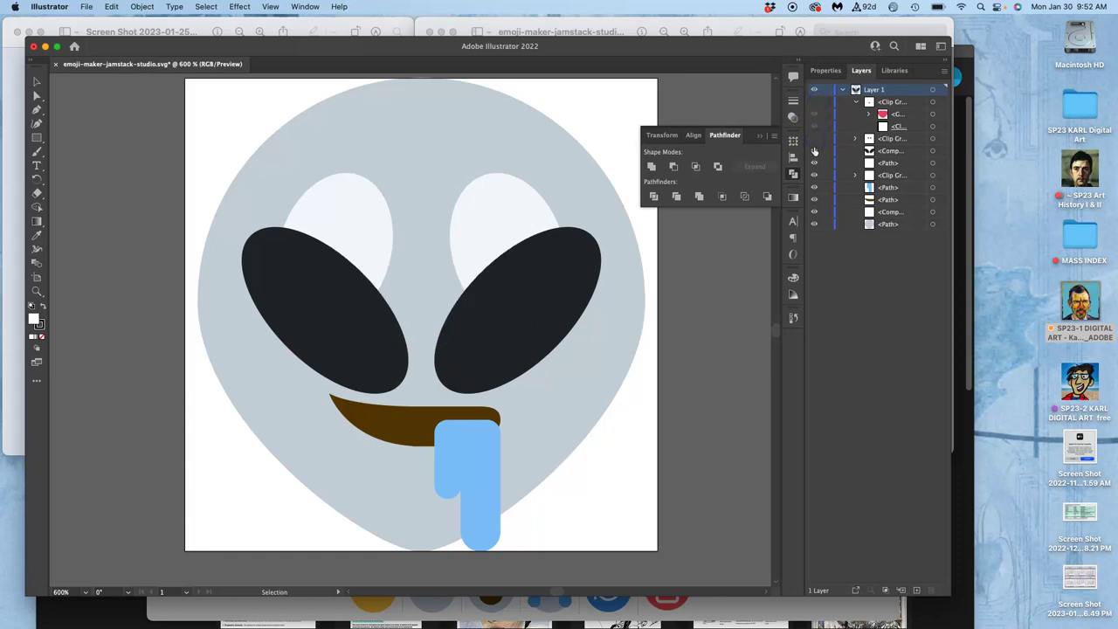
{"action": "left_click", "coordinate": [815, 151]}
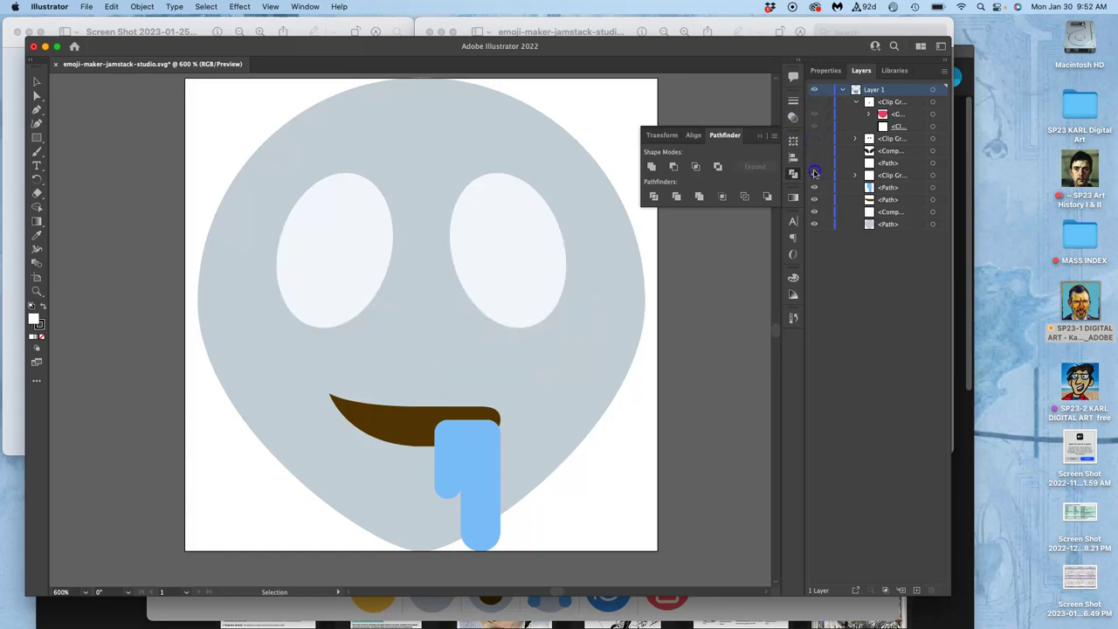
{"action": "left_click", "coordinate": [814, 188]}
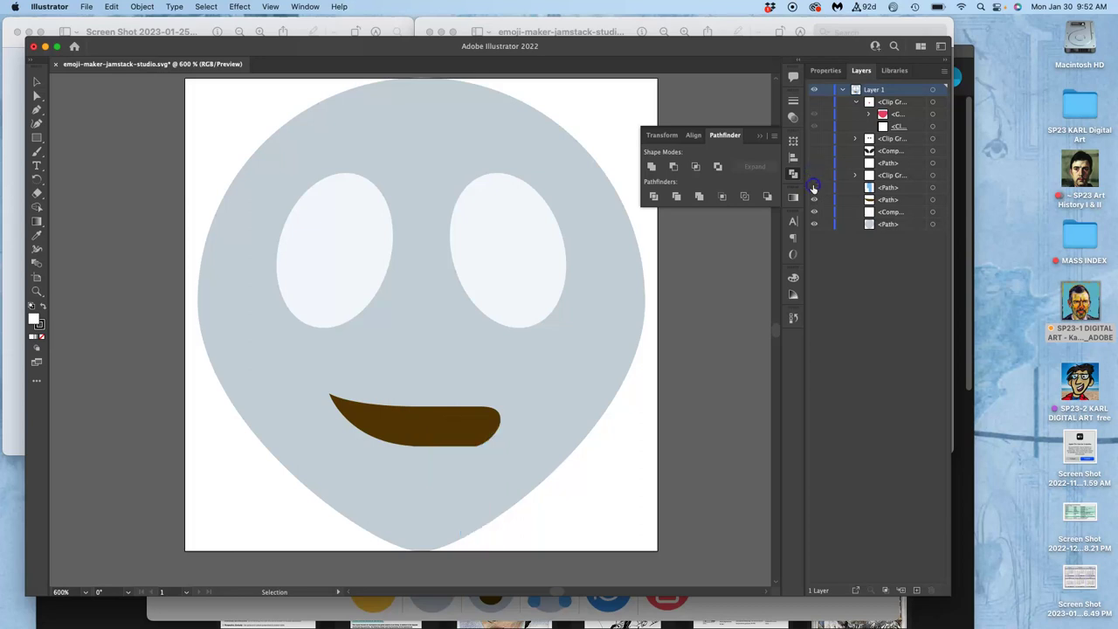
{"action": "left_click", "coordinate": [814, 200]}
{"action": "left_click", "coordinate": [814, 212]}
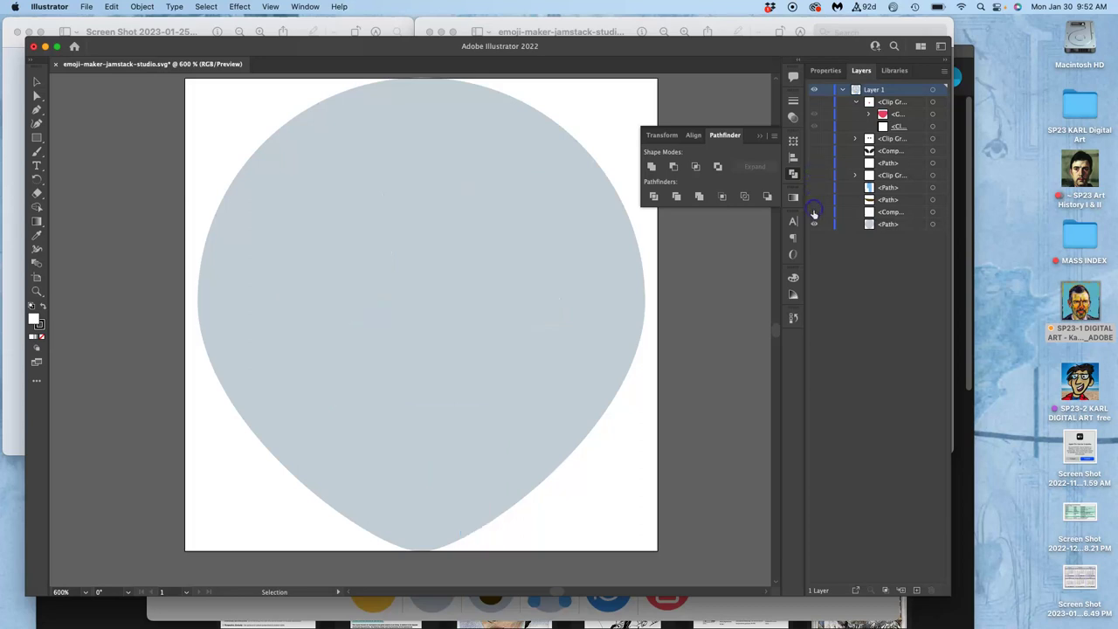
{"action": "left_click", "coordinate": [814, 224]}
{"action": "left_click", "coordinate": [814, 225]}
{"action": "left_click", "coordinate": [933, 224]}
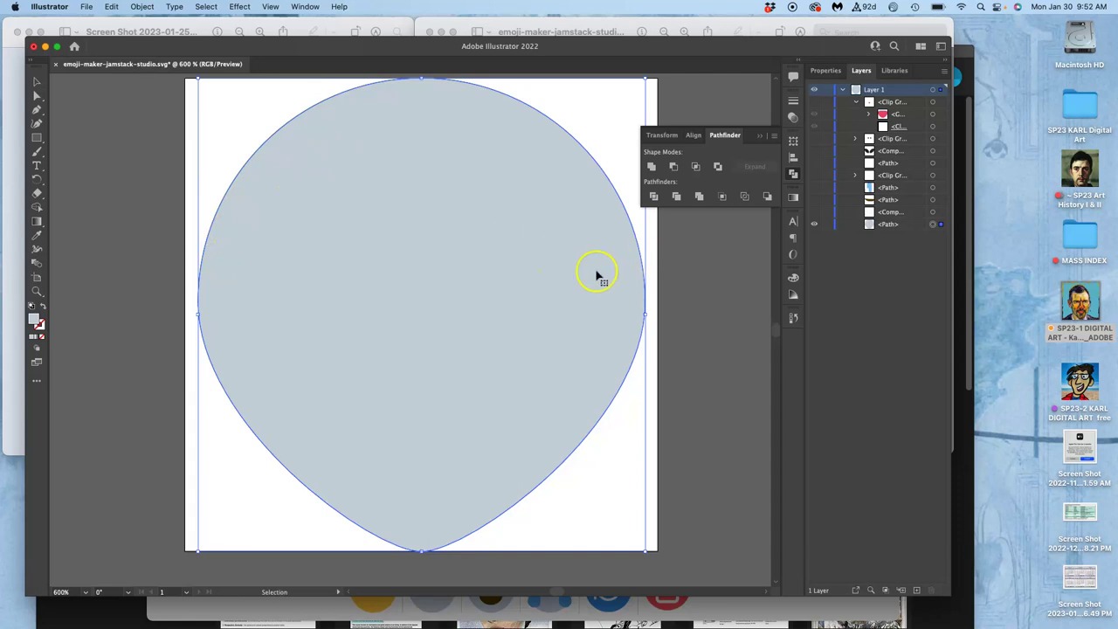
Set the face path's fill to None and reselect the unfilled path.
{"action": "left_click", "coordinate": [42, 341]}
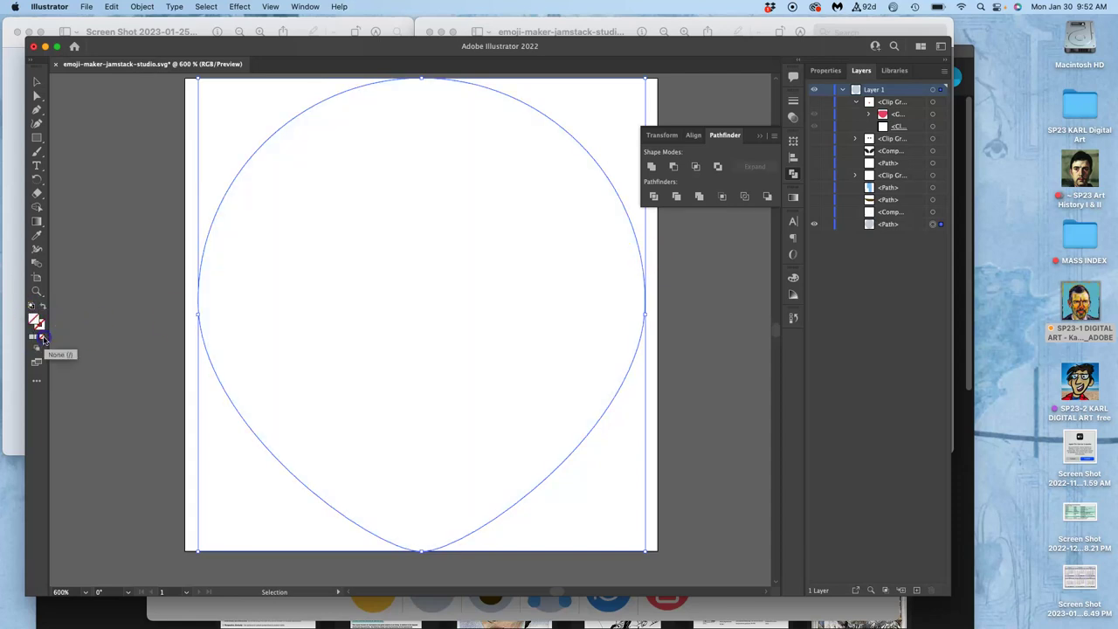
{"action": "left_click", "coordinate": [131, 327]}
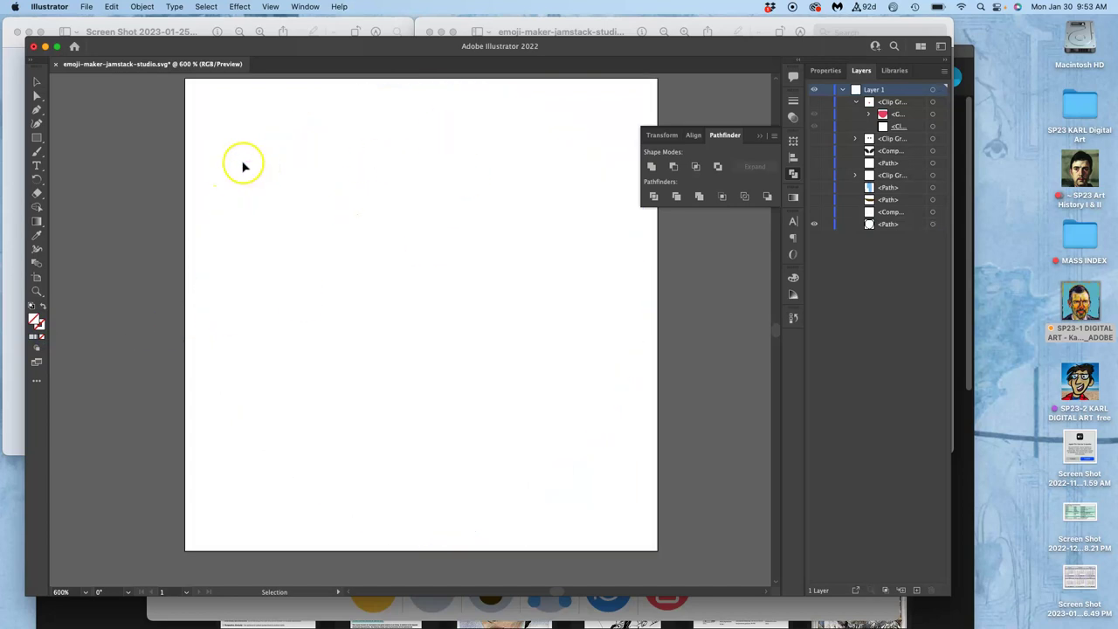
{"action": "left_click", "coordinate": [197, 302]}
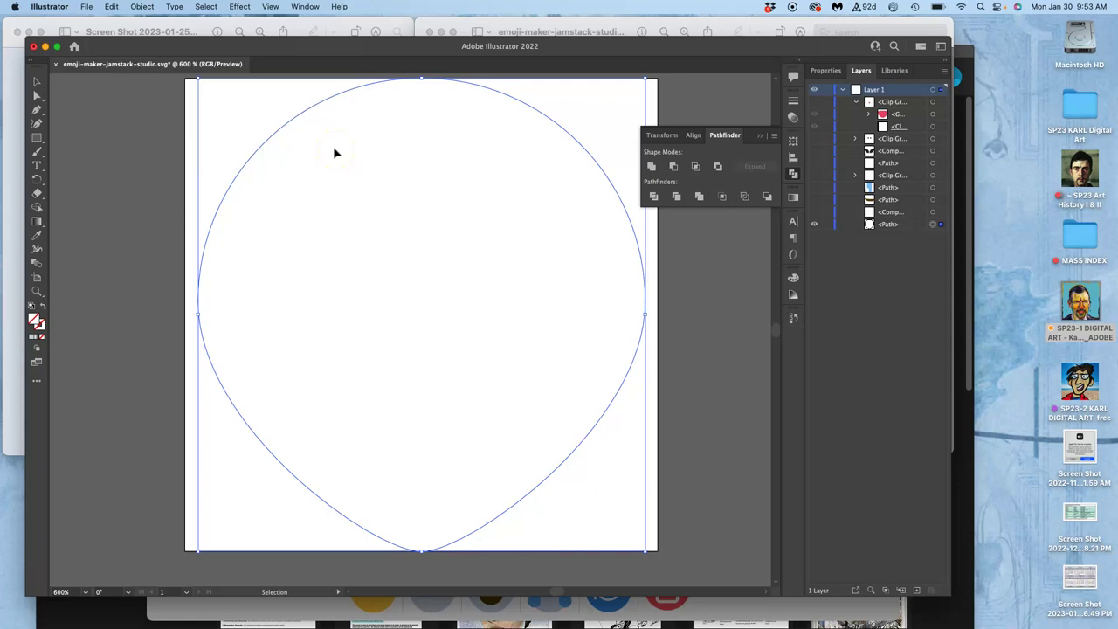
{"action": "scroll", "coordinate": [267, 178], "scroll_direction": "left", "scroll_amount": 3}
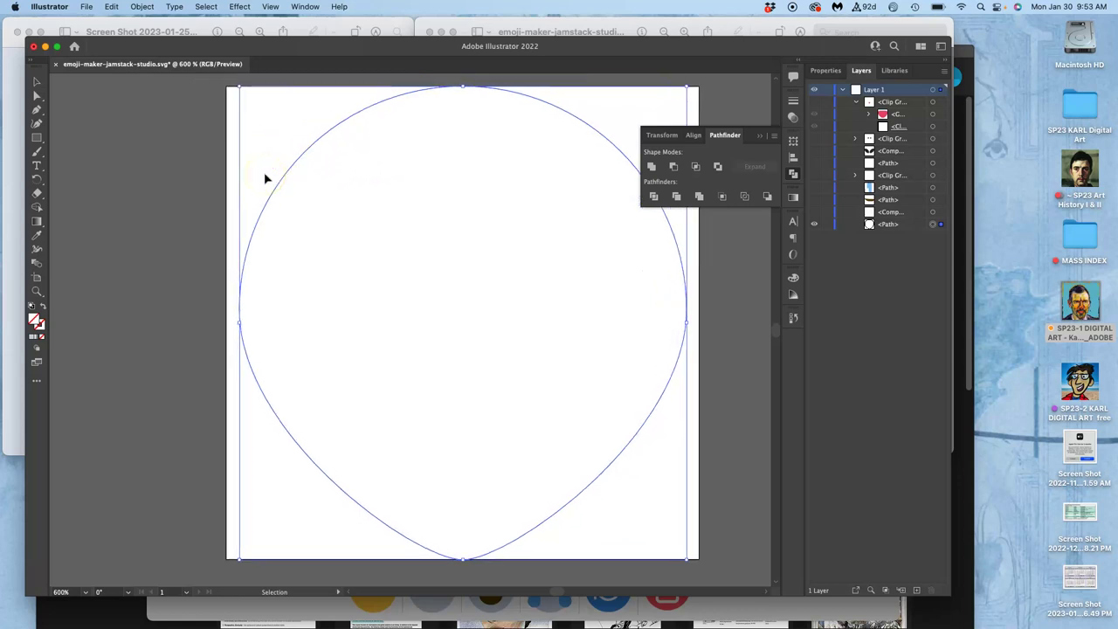
Fill the teardrop face path with dark red AF3333 from the Color Picker.
{"action": "key", "text": "super+equal"}
{"action": "key", "text": "super+equal"}
{"action": "key", "text": "super+equal"}
{"action": "key", "text": "super+equal"}
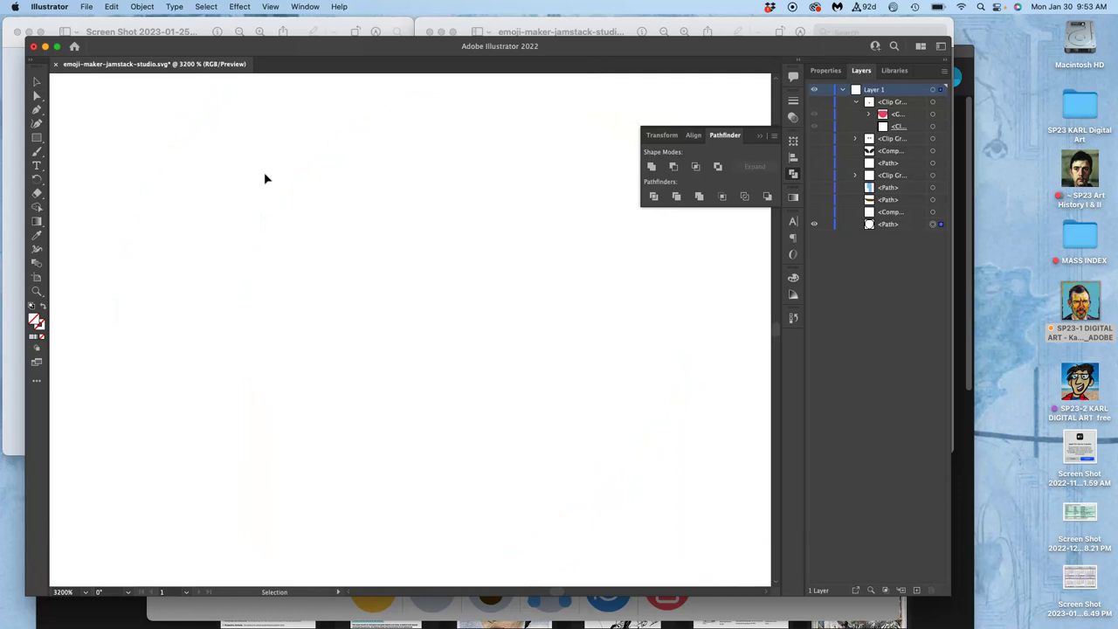
{"action": "key", "text": "super+equal"}
{"action": "key", "text": "super+0"}
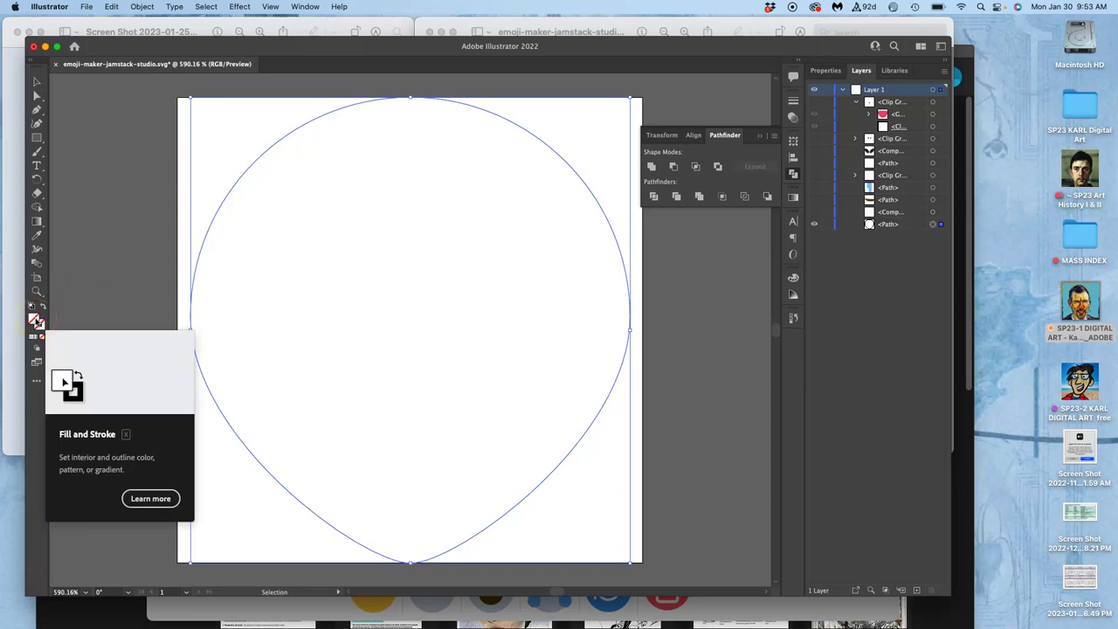
{"action": "double_click", "coordinate": [37, 319]}
{"action": "left_click", "coordinate": [433, 286]}
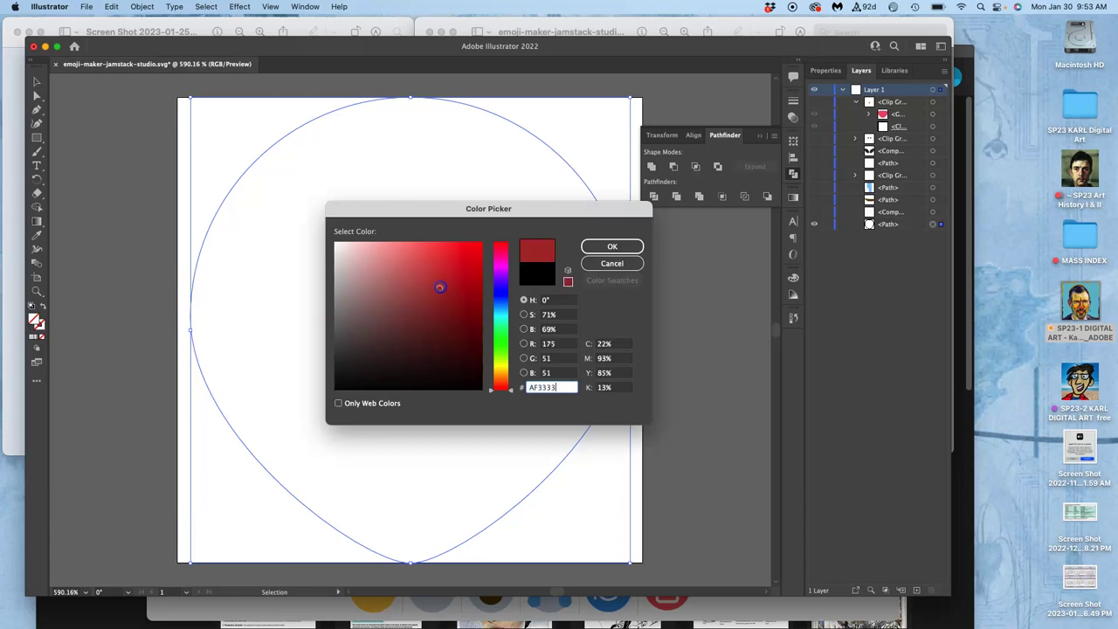
{"action": "left_click", "coordinate": [617, 246]}
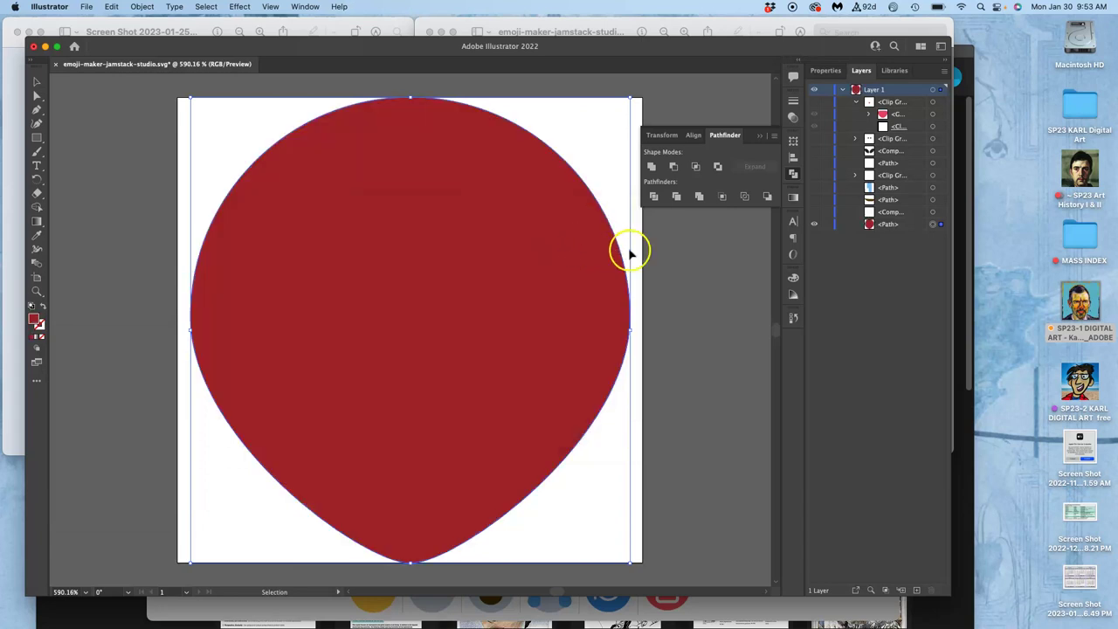
{"action": "left_click", "coordinate": [667, 272]}
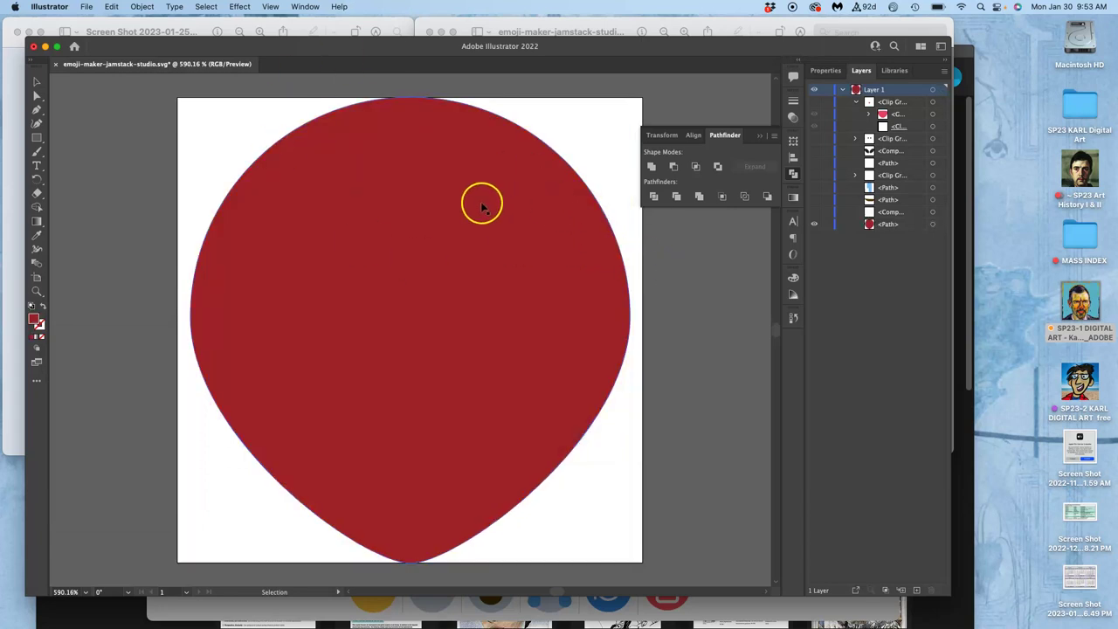
{"action": "left_click", "coordinate": [429, 271]}
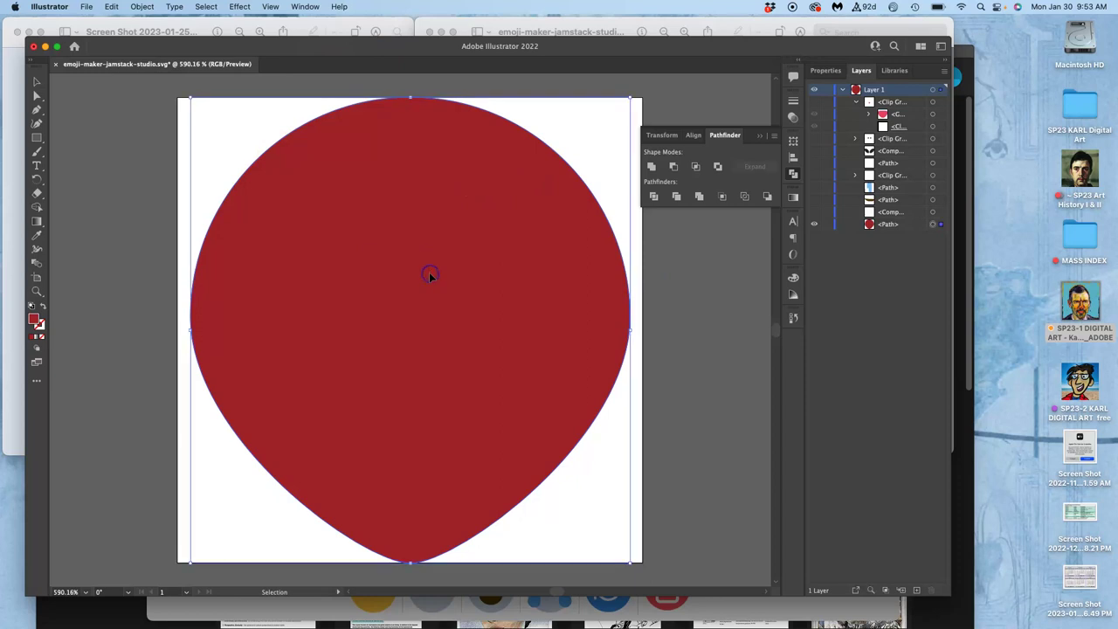
Give the face path a blue 0E1DD8 stroke and set its fill to None.
{"action": "double_click", "coordinate": [40, 324]}
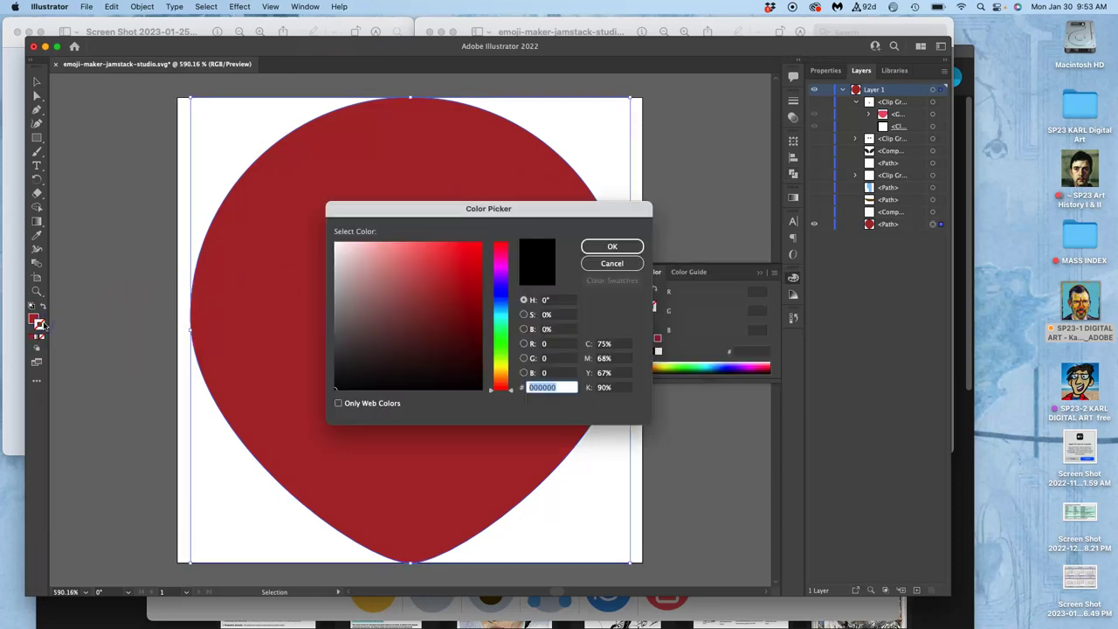
{"action": "left_click", "coordinate": [500, 295]}
{"action": "left_click", "coordinate": [471, 261]}
{"action": "left_click", "coordinate": [609, 247]}
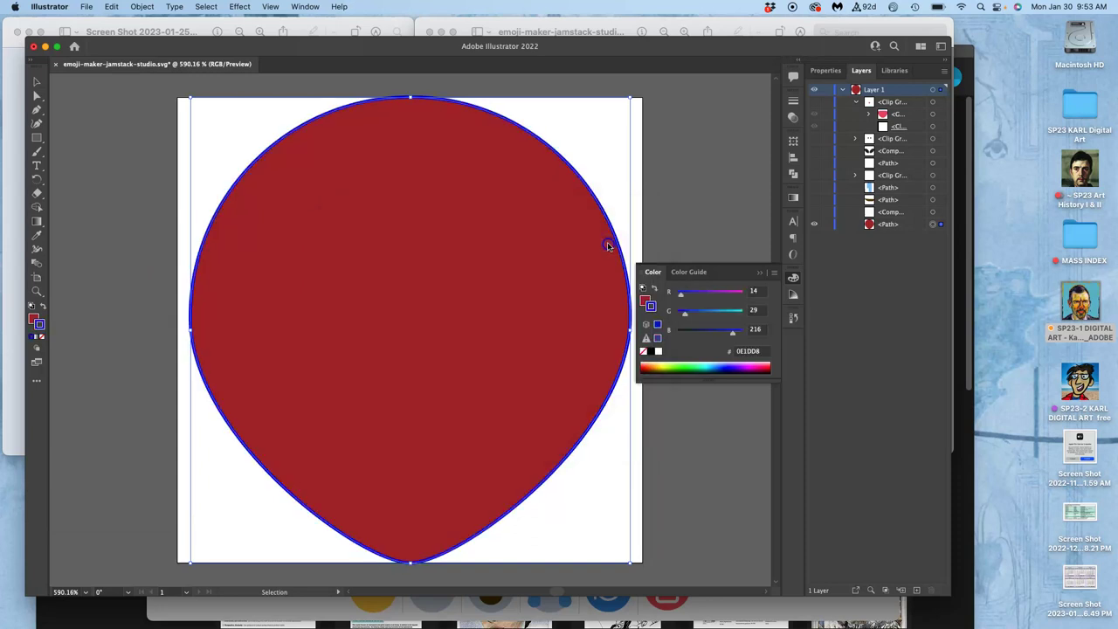
{"action": "left_click", "coordinate": [667, 187]}
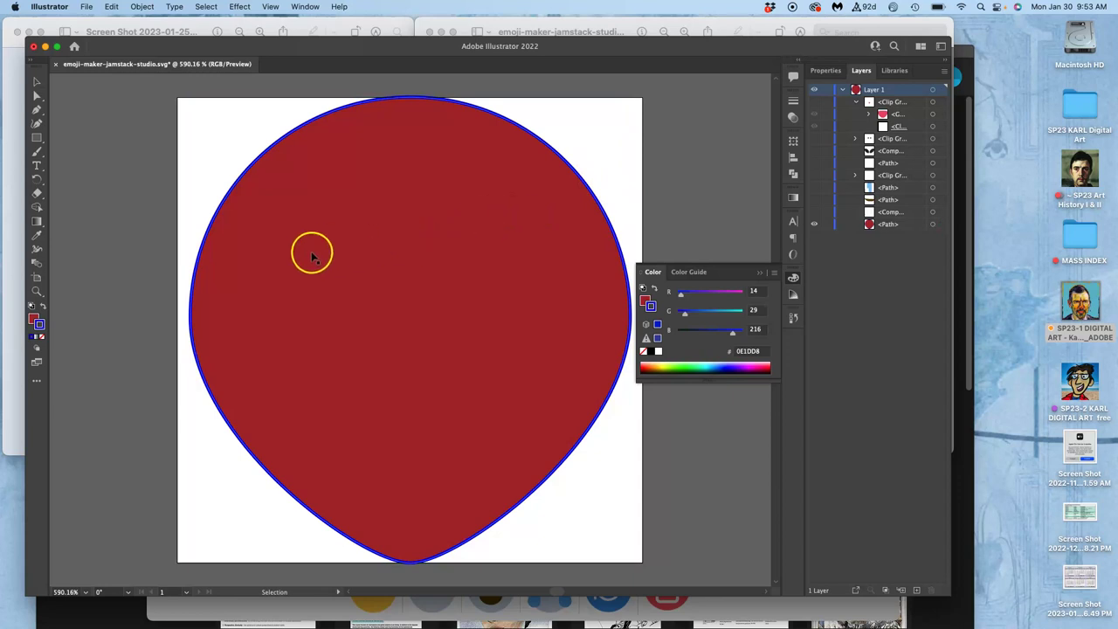
{"action": "left_click", "coordinate": [384, 264]}
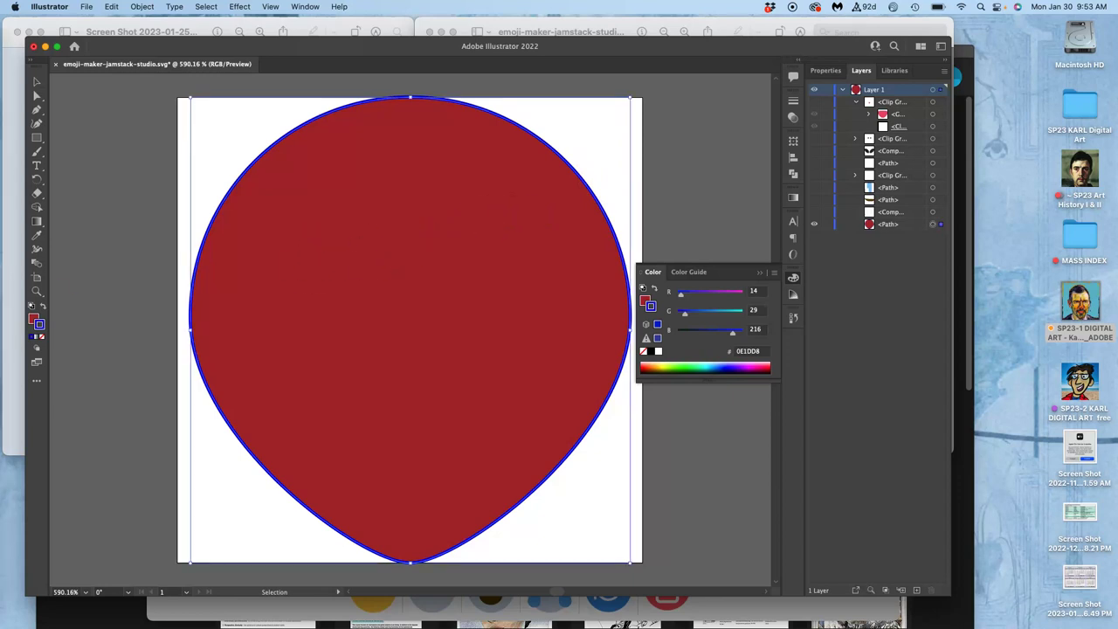
{"action": "left_click", "coordinate": [42, 338]}
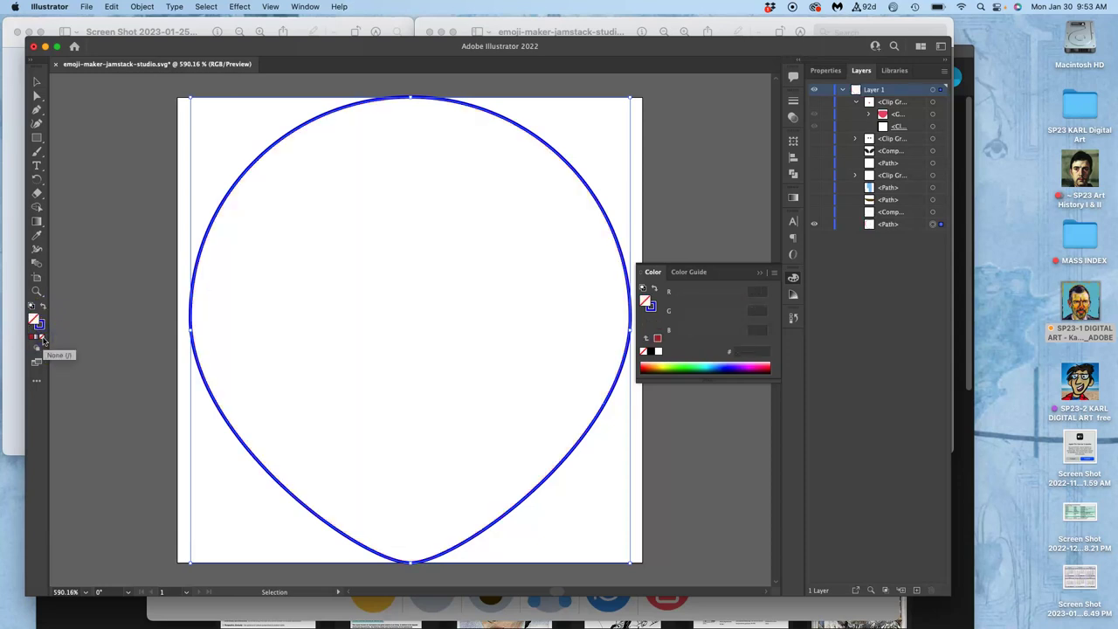
{"action": "left_click", "coordinate": [678, 177]}
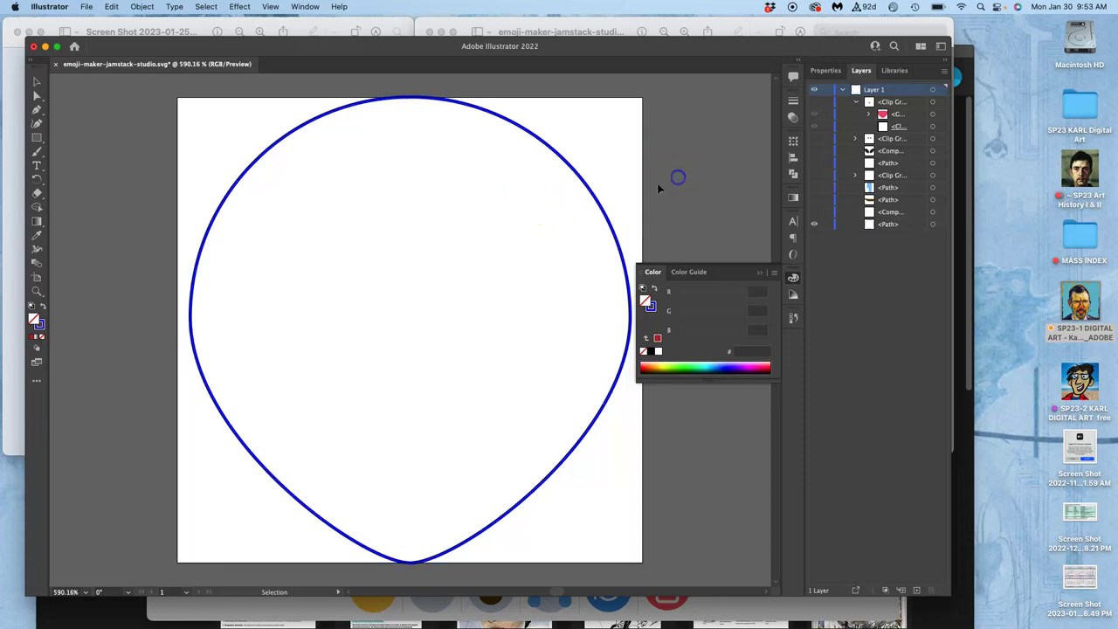
Set the fill colour to red C62828 and reselect the blue teardrop outline.
{"action": "left_click", "coordinate": [42, 324]}
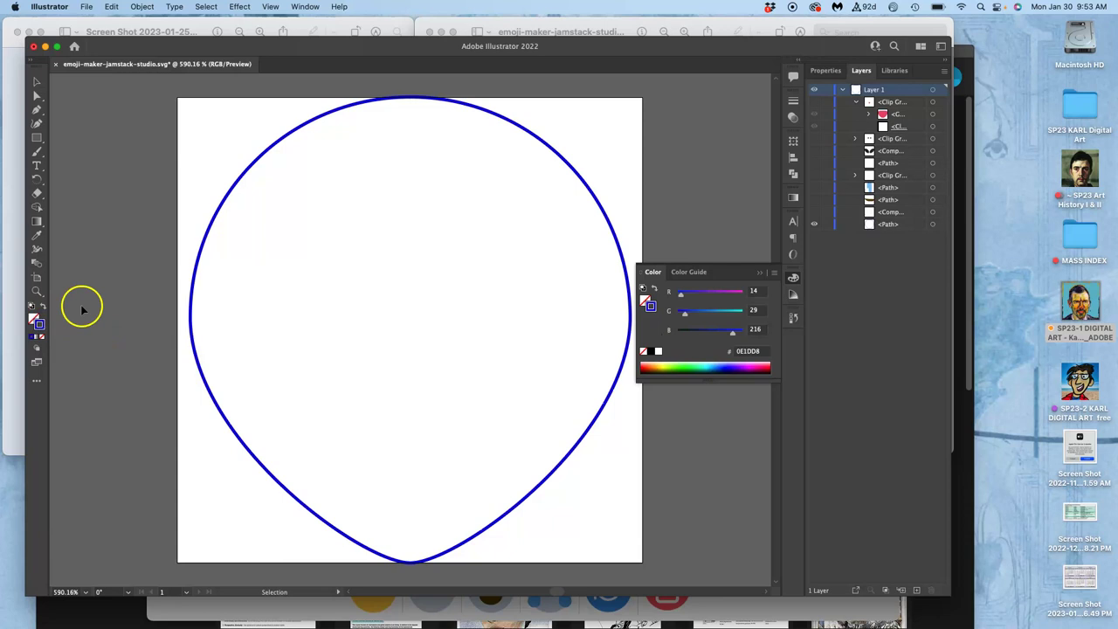
{"action": "left_click", "coordinate": [36, 321]}
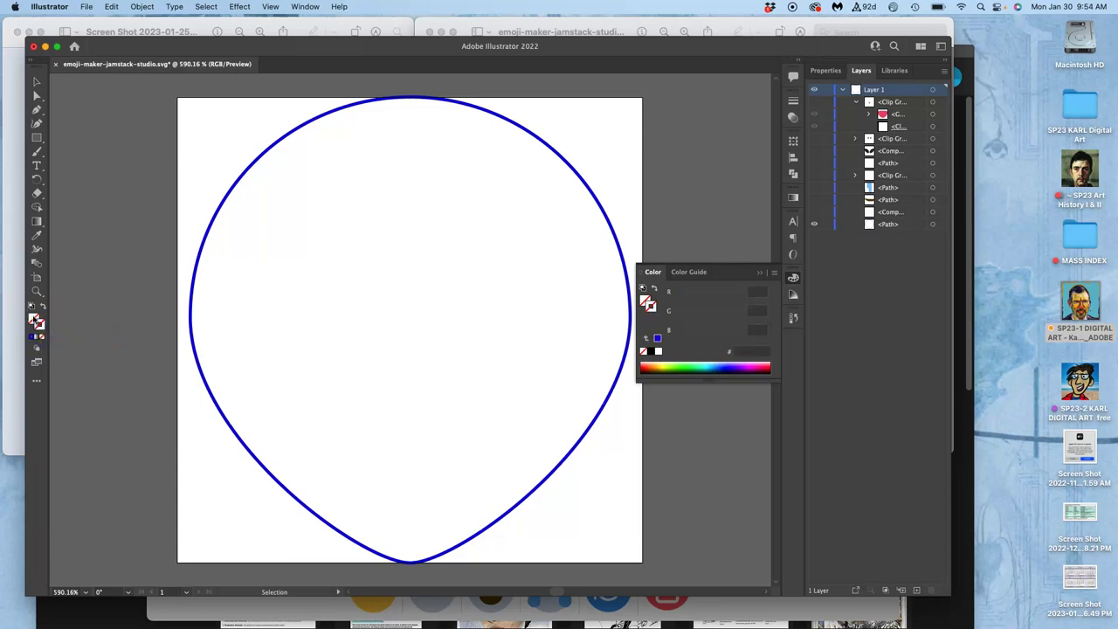
{"action": "double_click", "coordinate": [36, 320]}
{"action": "left_click", "coordinate": [453, 274]}
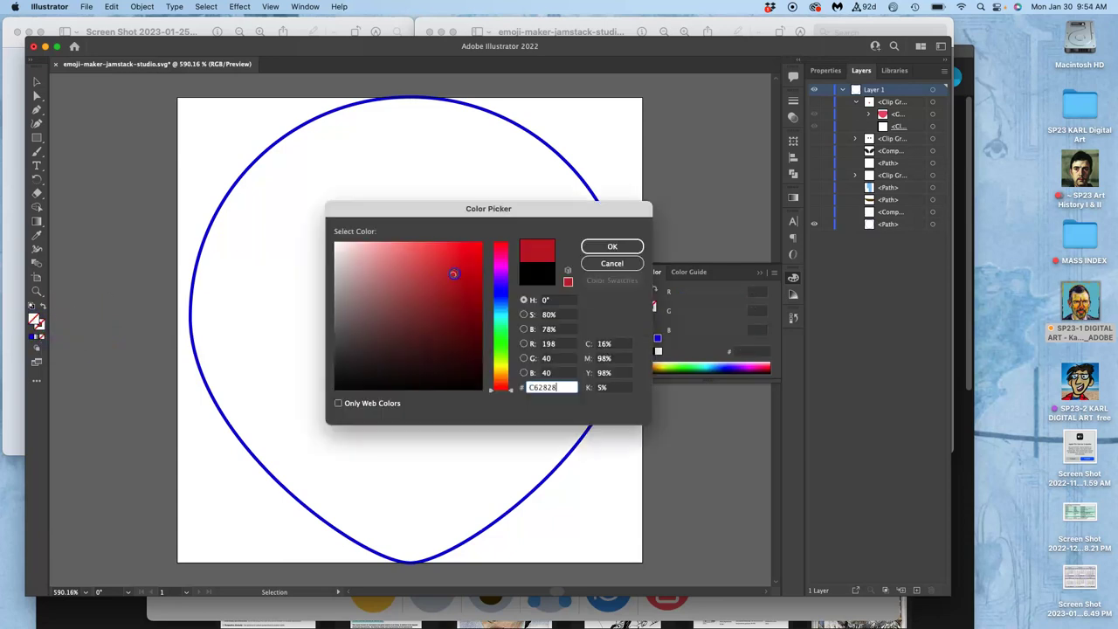
{"action": "left_click", "coordinate": [611, 245]}
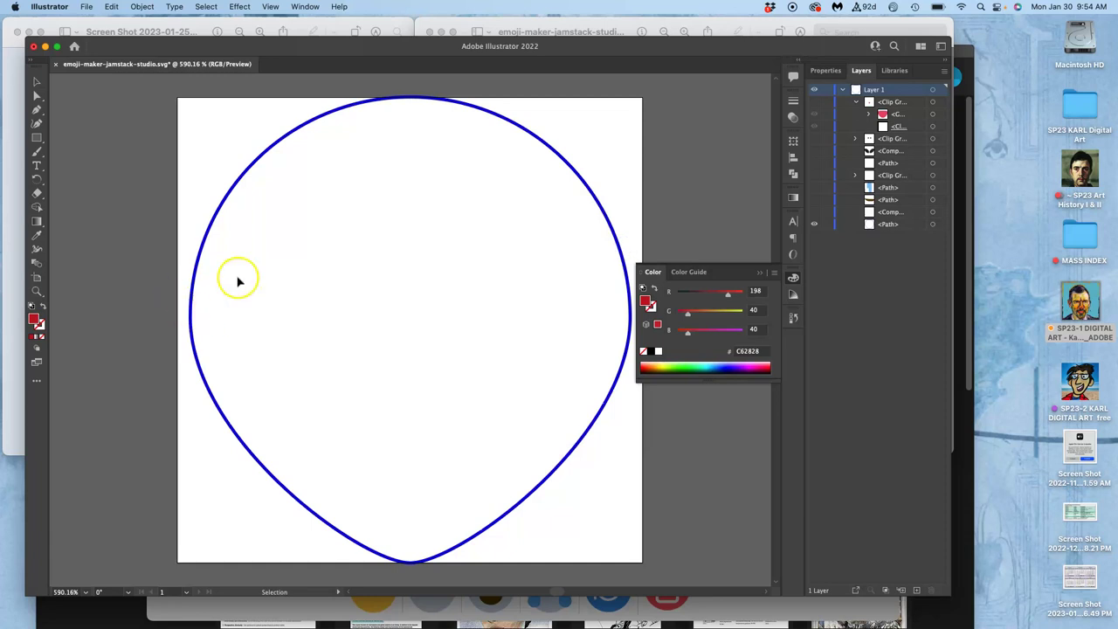
{"action": "left_click", "coordinate": [204, 243]}
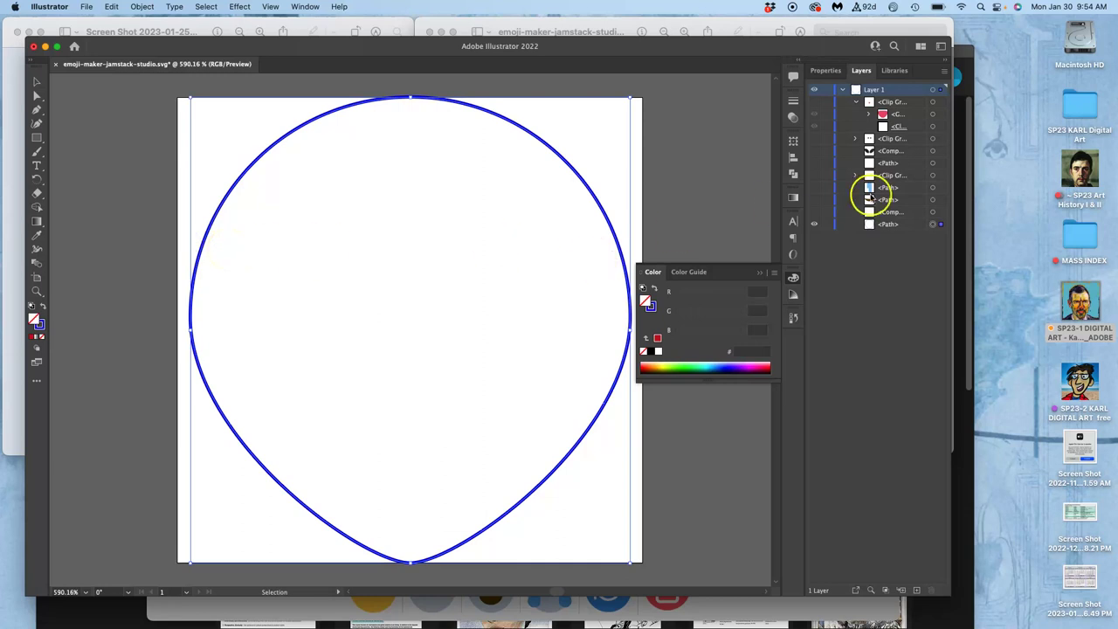
Rescale the teardrop outline by its top-right handle, then browse its context-menu Transform options.
{"action": "left_click_drag", "start_coordinate": [629, 97], "coordinate": [560, 141]}
{"action": "right_click", "coordinate": [478, 213]}
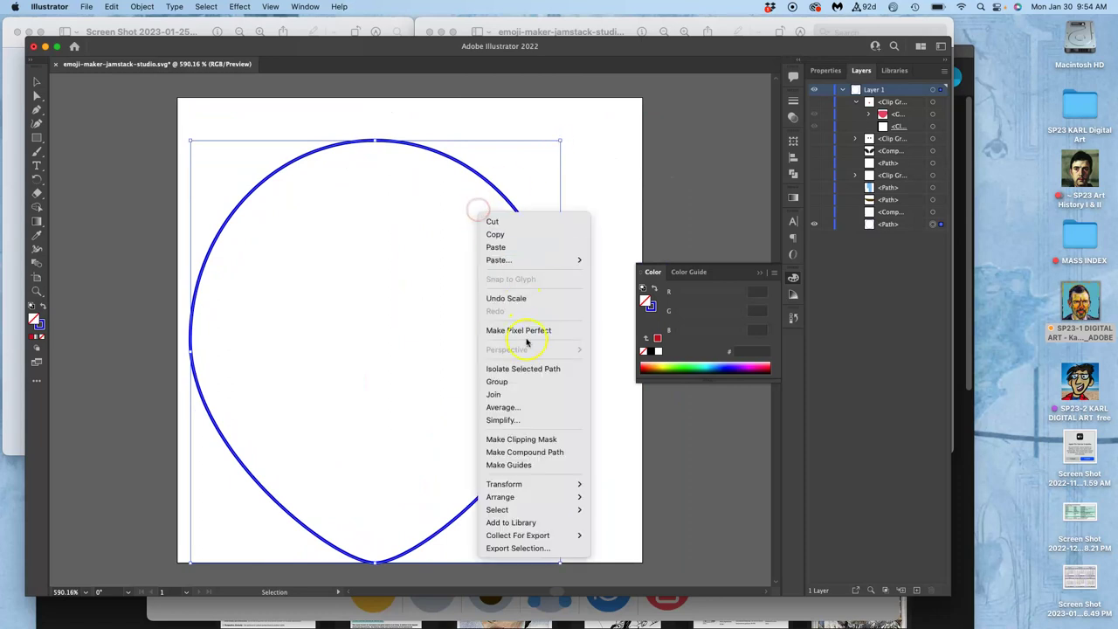
{"action": "mouse_move", "coordinate": [550, 485]}
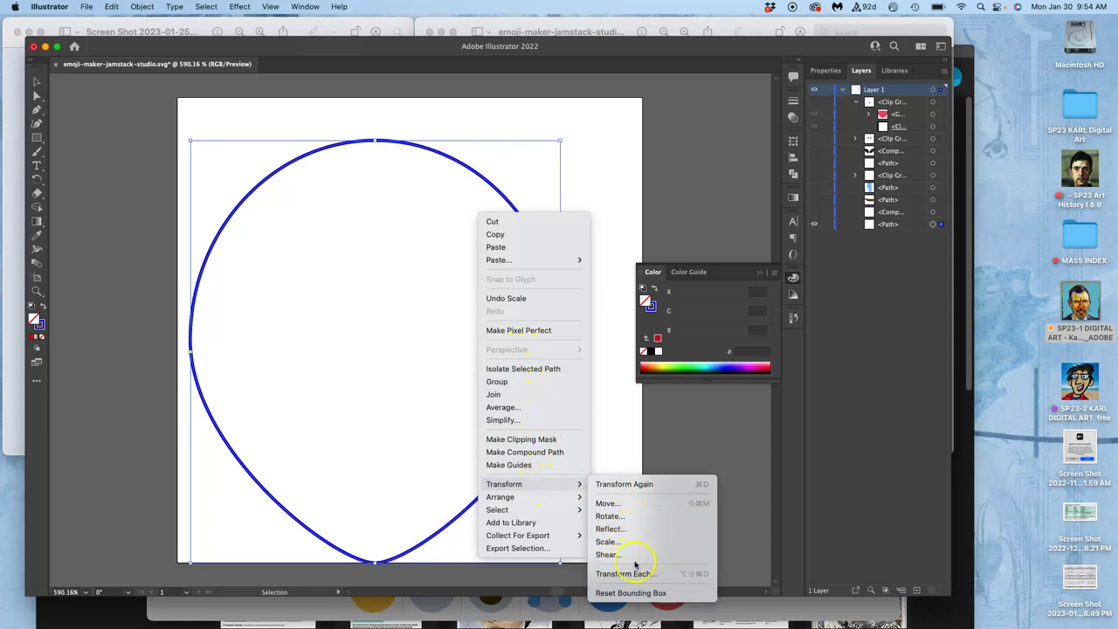
{"action": "mouse_move", "coordinate": [563, 509]}
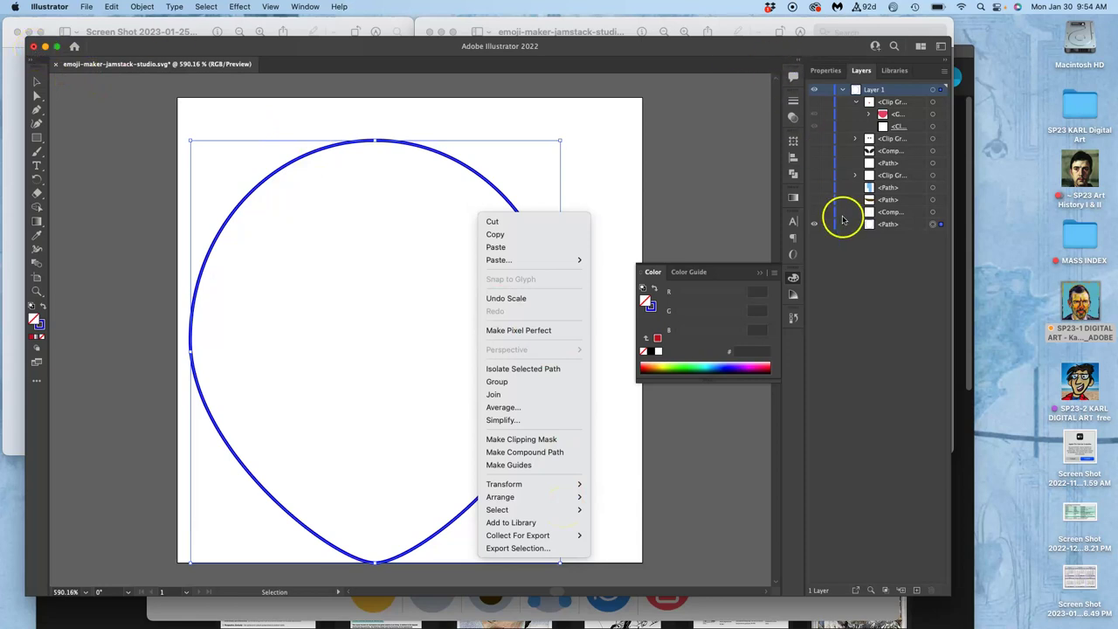
Make the light eye ellipses, brown mouth and blue tongue shapes visible again.
{"action": "left_click", "coordinate": [816, 219]}
{"action": "left_click", "coordinate": [815, 220]}
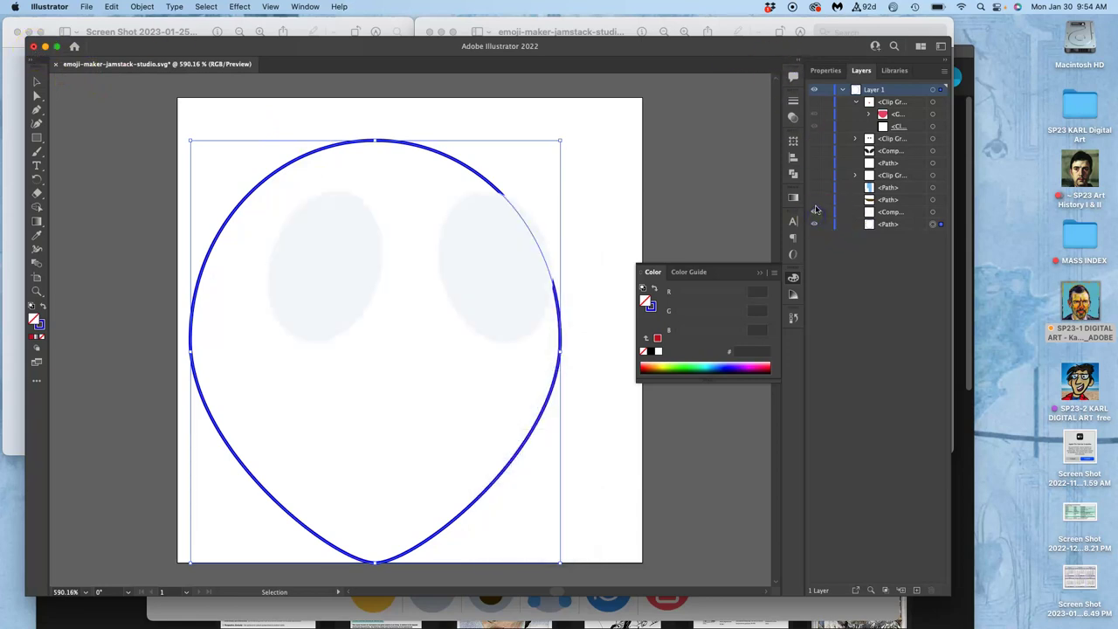
{"action": "left_click", "coordinate": [815, 200]}
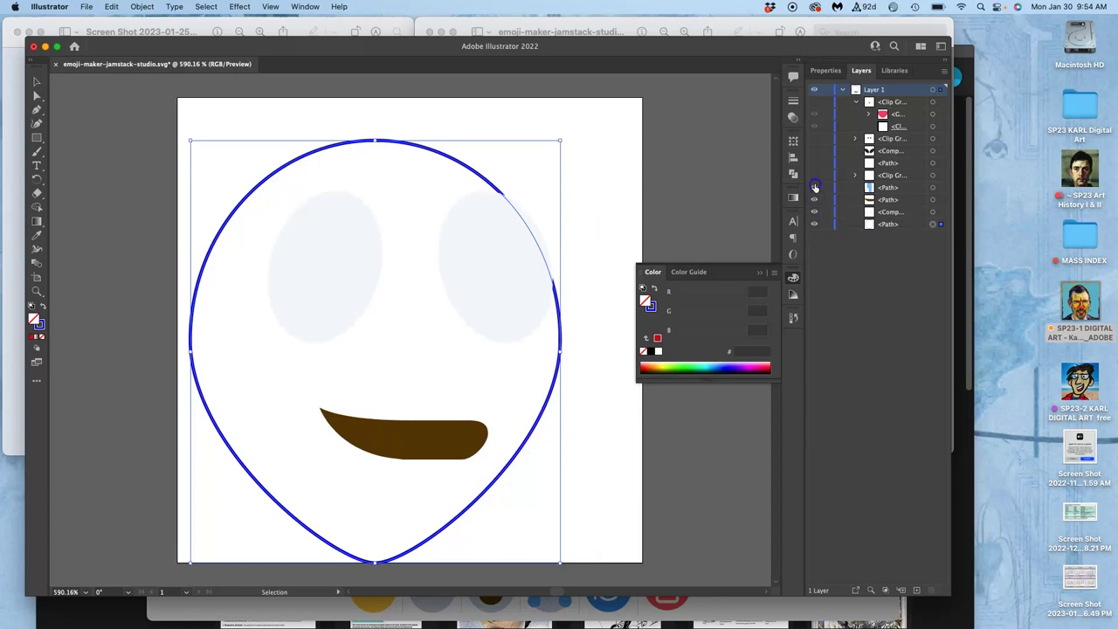
{"action": "left_click", "coordinate": [815, 187]}
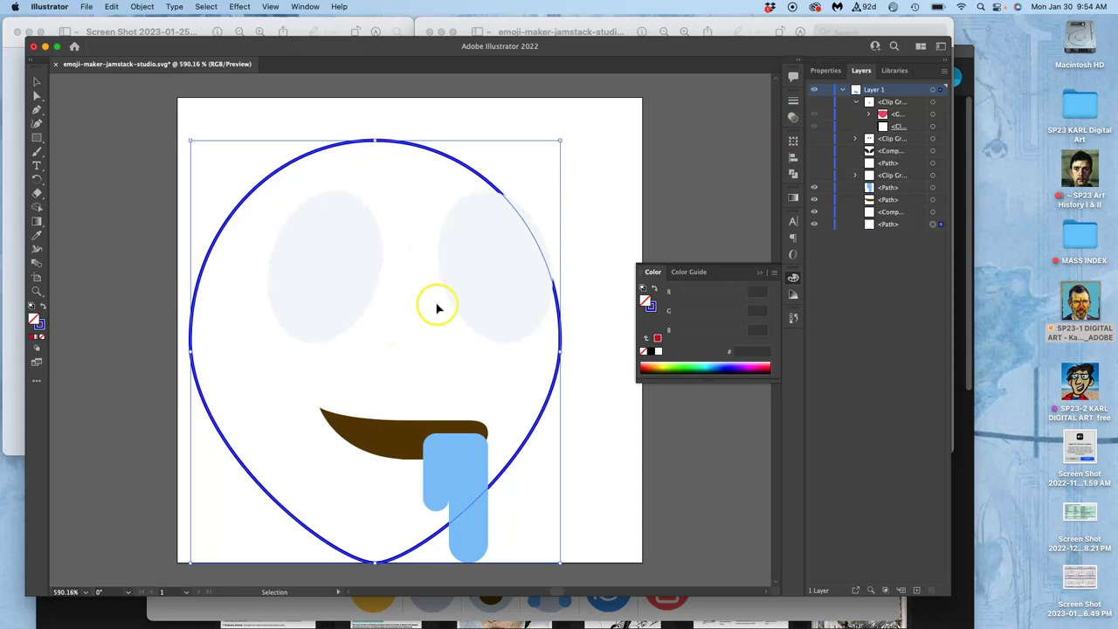
Close the emoji document with Don't Save, then quit Illustrator.
{"action": "left_click", "coordinate": [55, 64]}
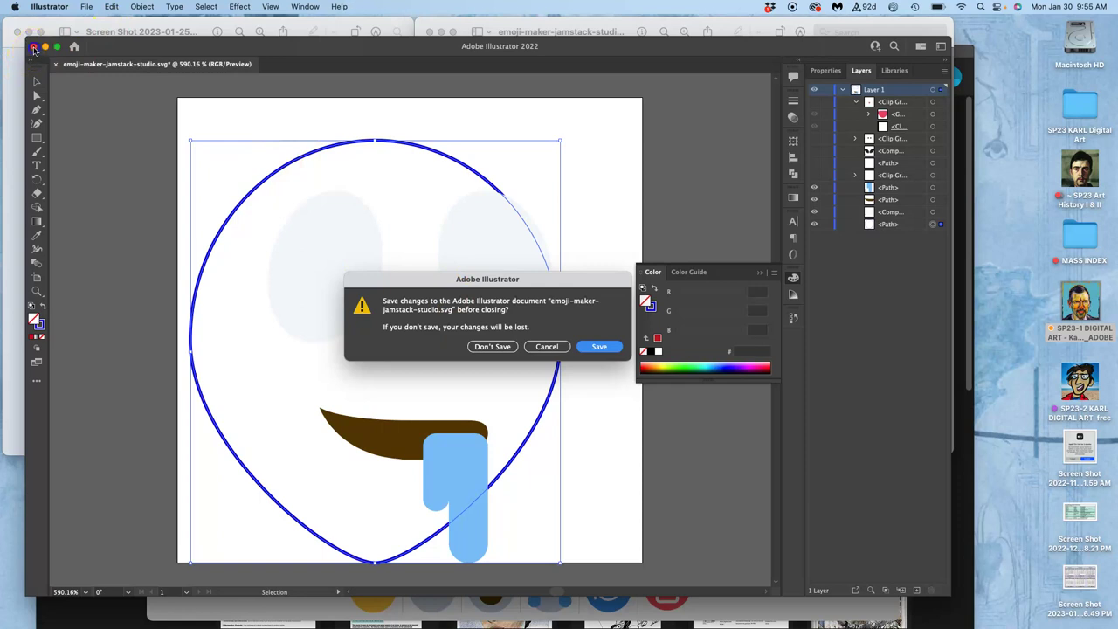
{"action": "left_click", "coordinate": [479, 347]}
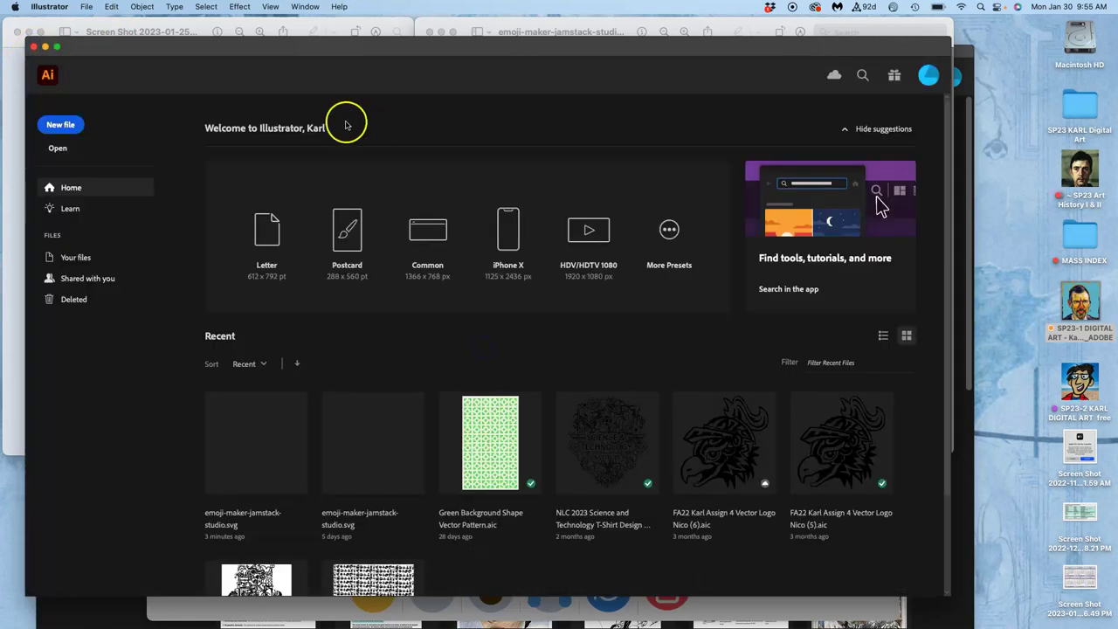
{"action": "left_click", "coordinate": [48, 11]}
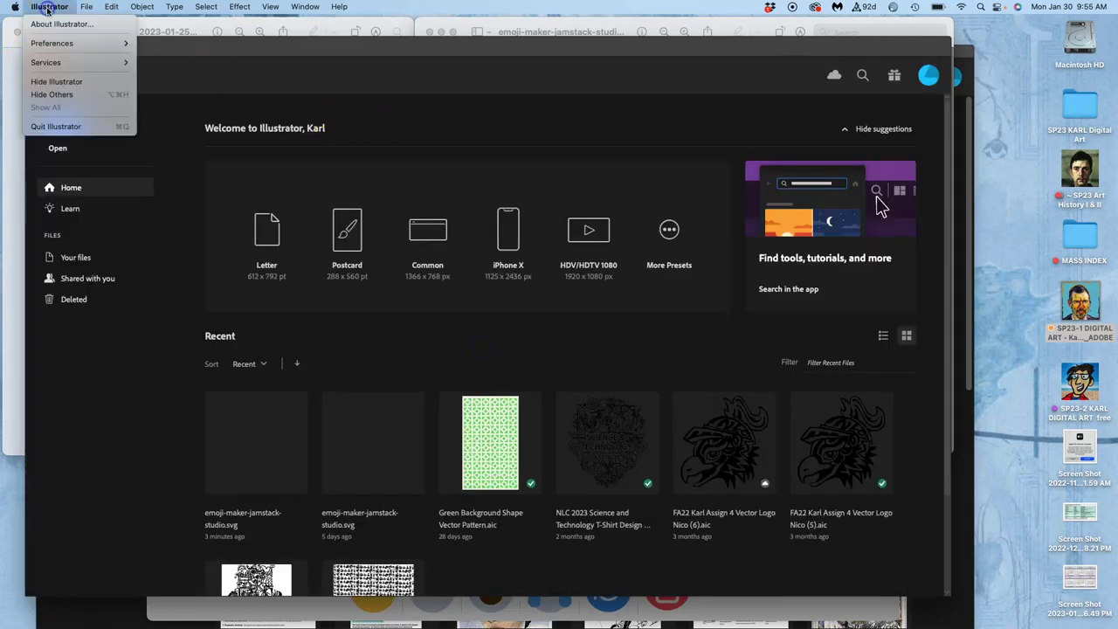
{"action": "left_click", "coordinate": [60, 127]}
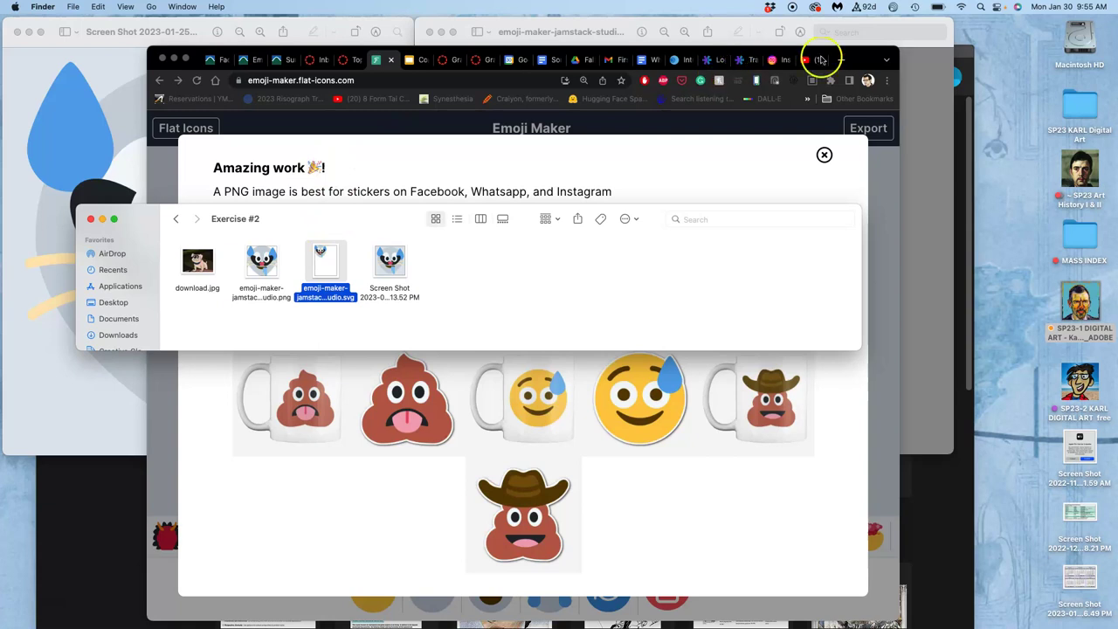
Minimize the Emoji Maker browser window and close both emoji preview windows.
{"action": "left_click", "coordinate": [174, 60]}
{"action": "left_click", "coordinate": [16, 32]}
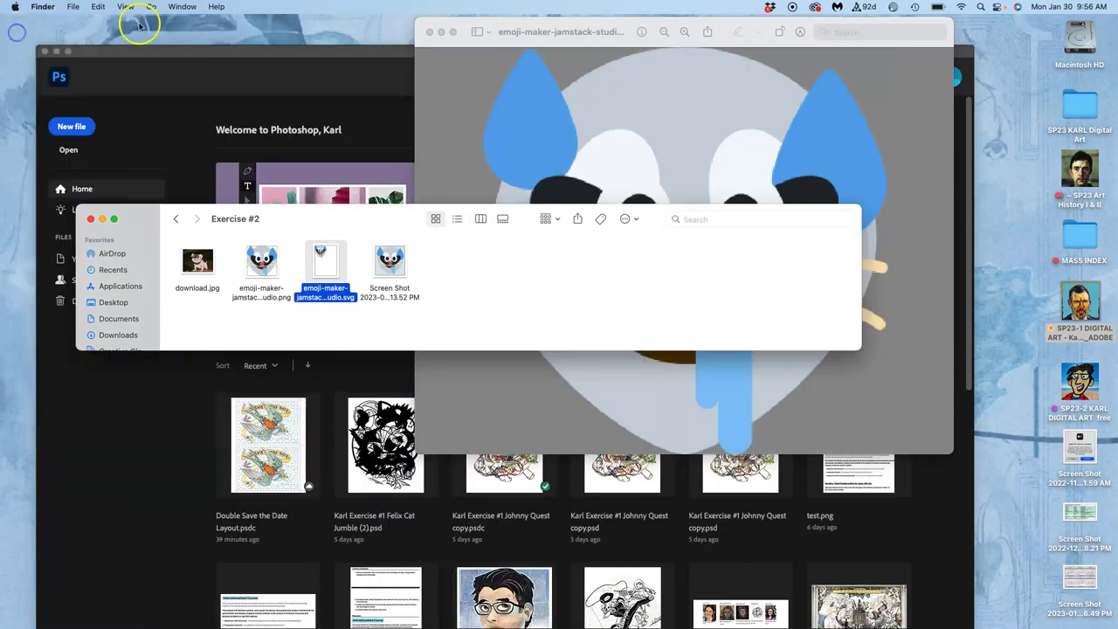
{"action": "left_click", "coordinate": [458, 68]}
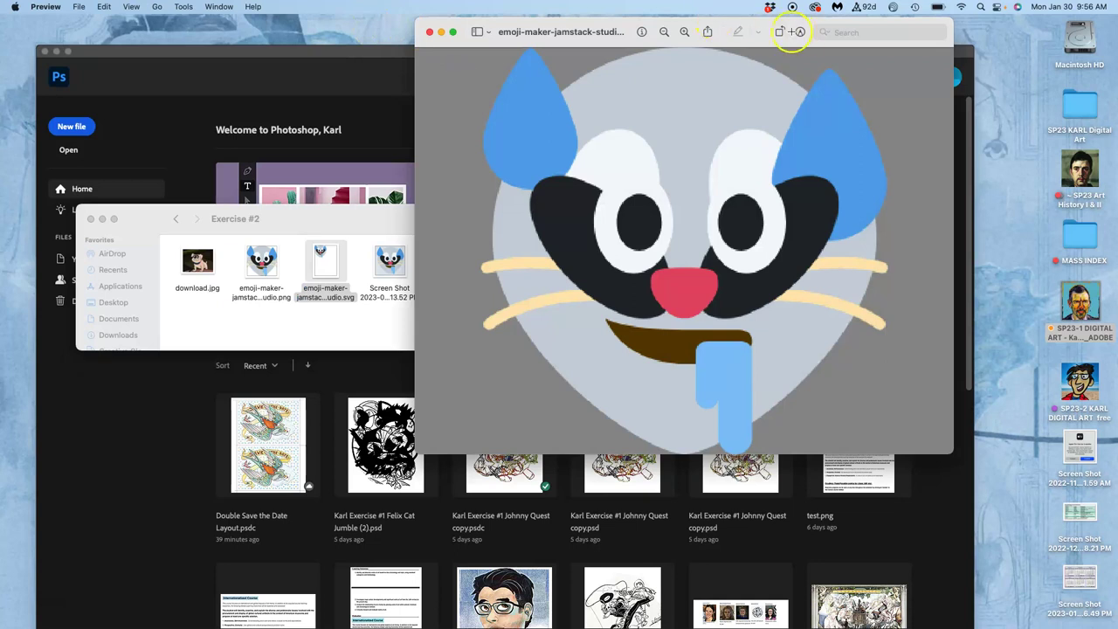
{"action": "left_click_drag", "start_coordinate": [765, 21], "coordinate": [788, 98]}
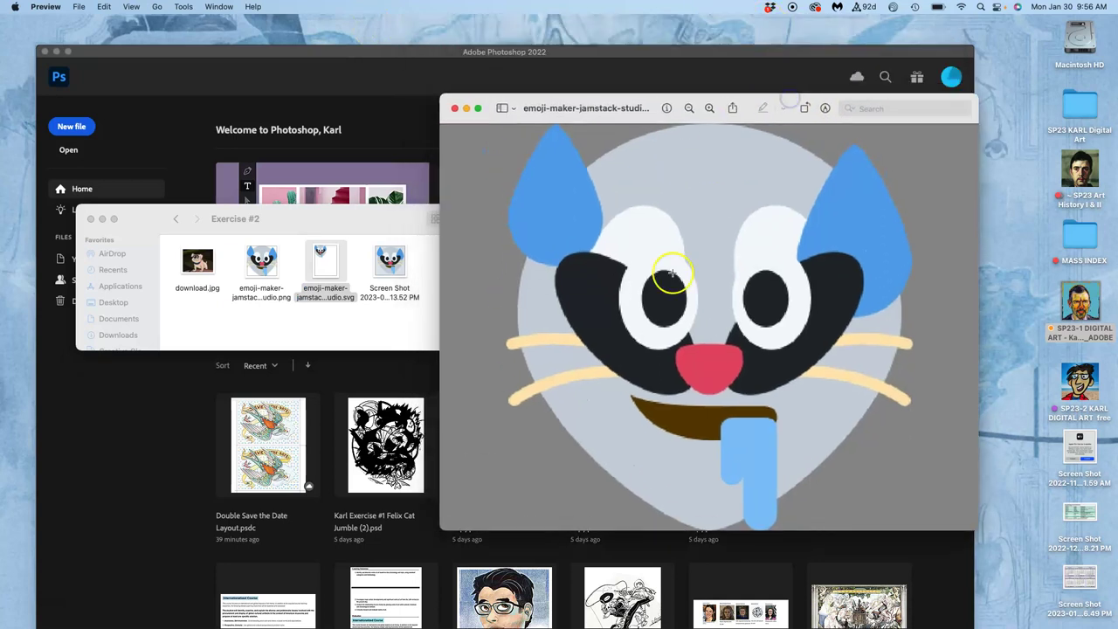
{"action": "left_click", "coordinate": [454, 108]}
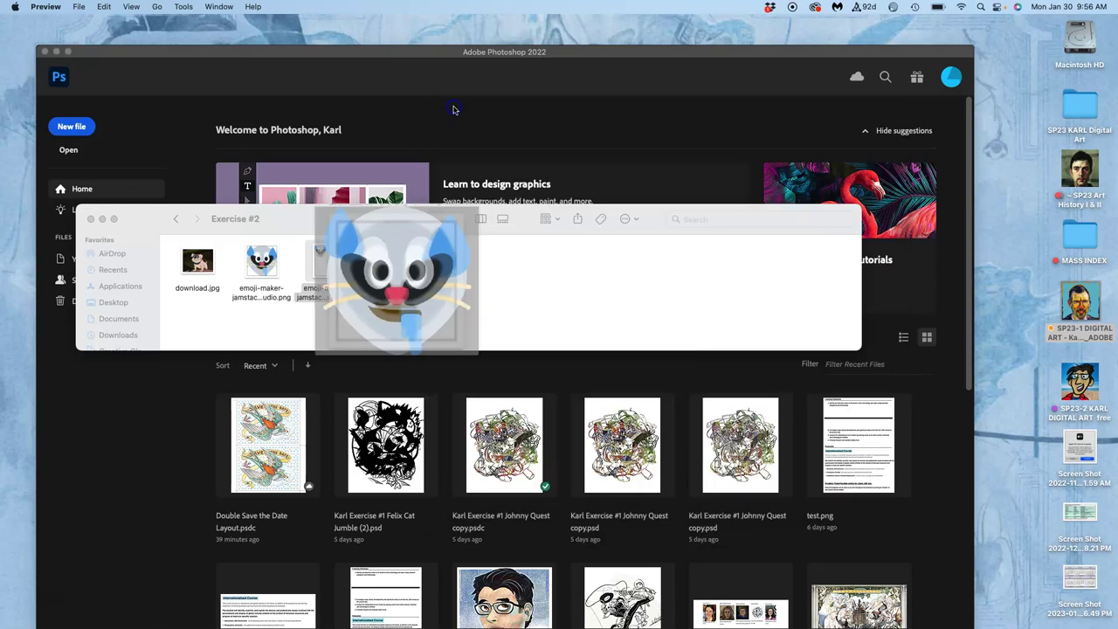
Bring up the Open With app list for the Screen Shot file in Exercise #2.
{"action": "left_click", "coordinate": [502, 270]}
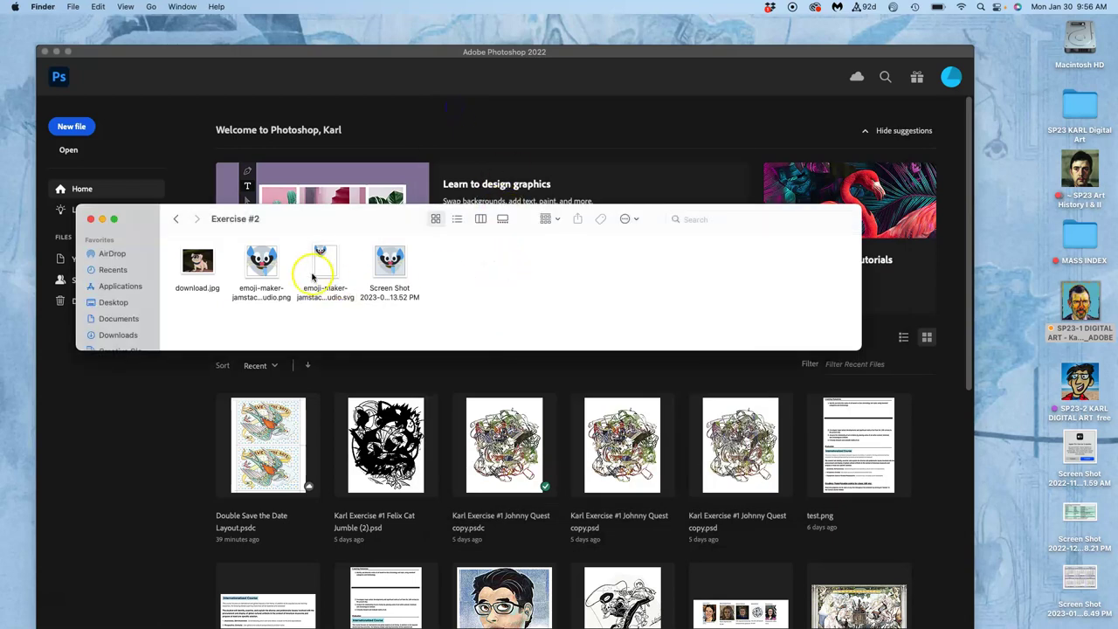
{"action": "right_click", "coordinate": [391, 265]}
{"action": "mouse_move", "coordinate": [410, 288]}
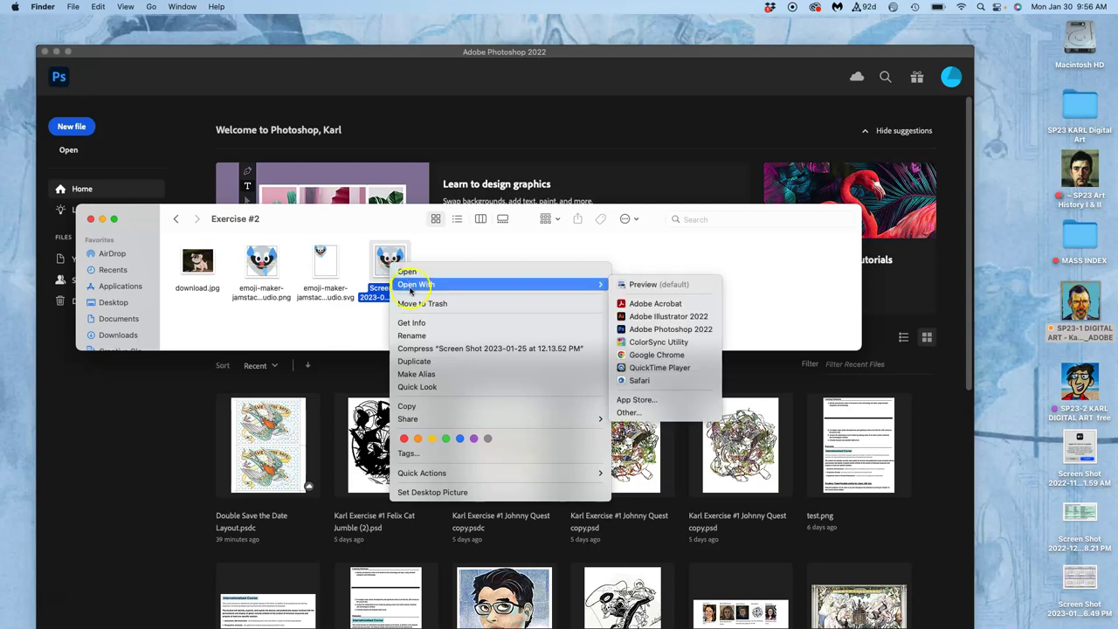
Open the Screen Shot image in Adobe Photoshop 2022 and collapse the History panel group.
{"action": "left_click", "coordinate": [697, 329]}
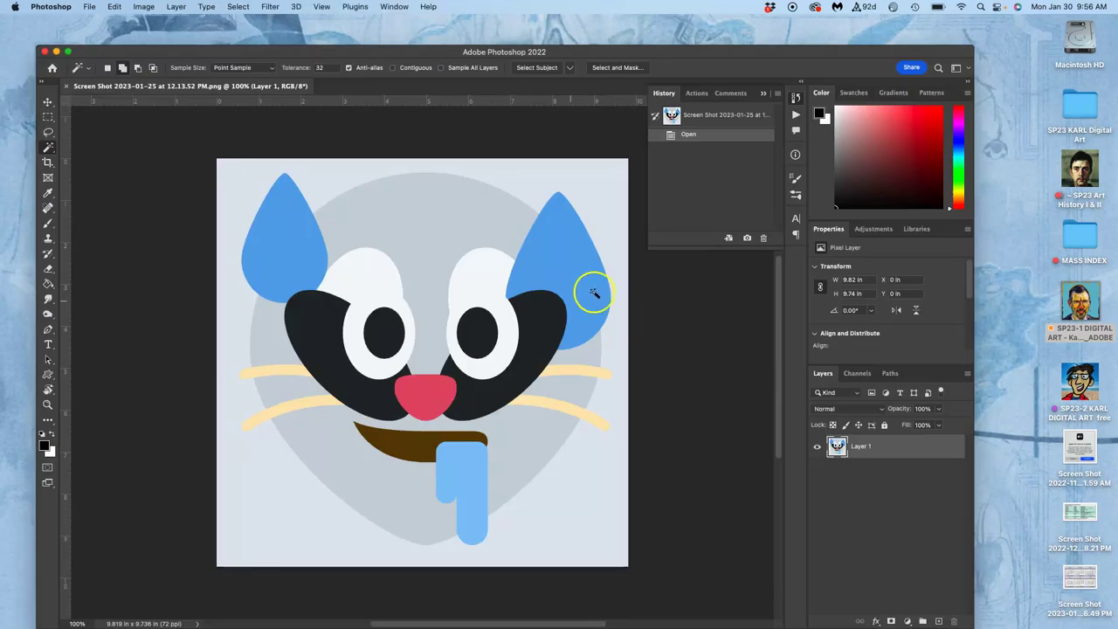
{"action": "left_click", "coordinate": [764, 93]}
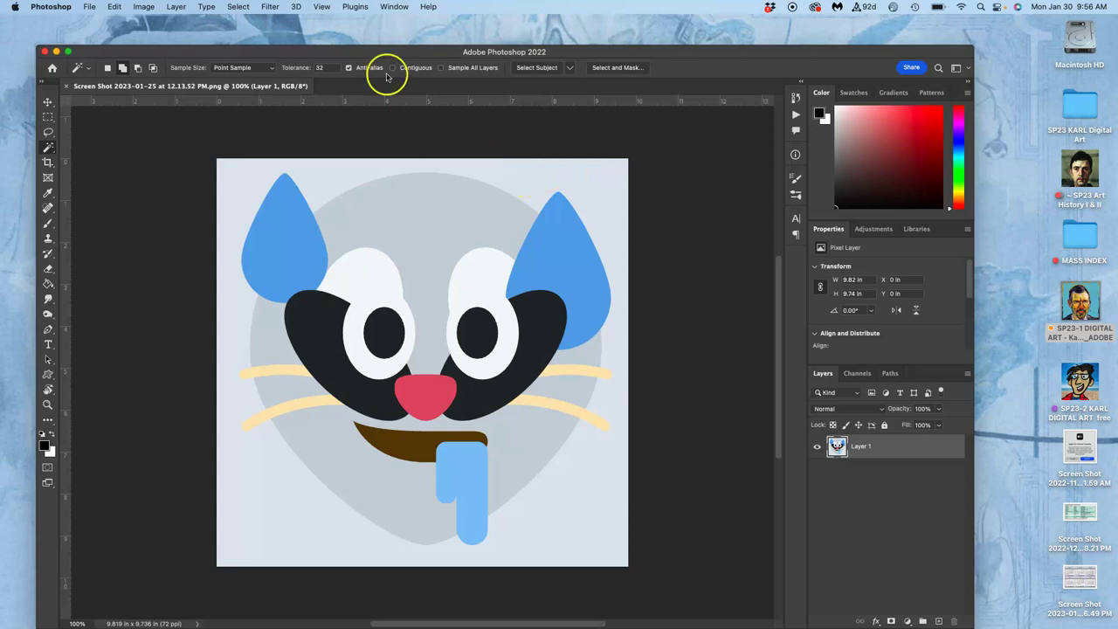
{"action": "left_click", "coordinate": [145, 8]}
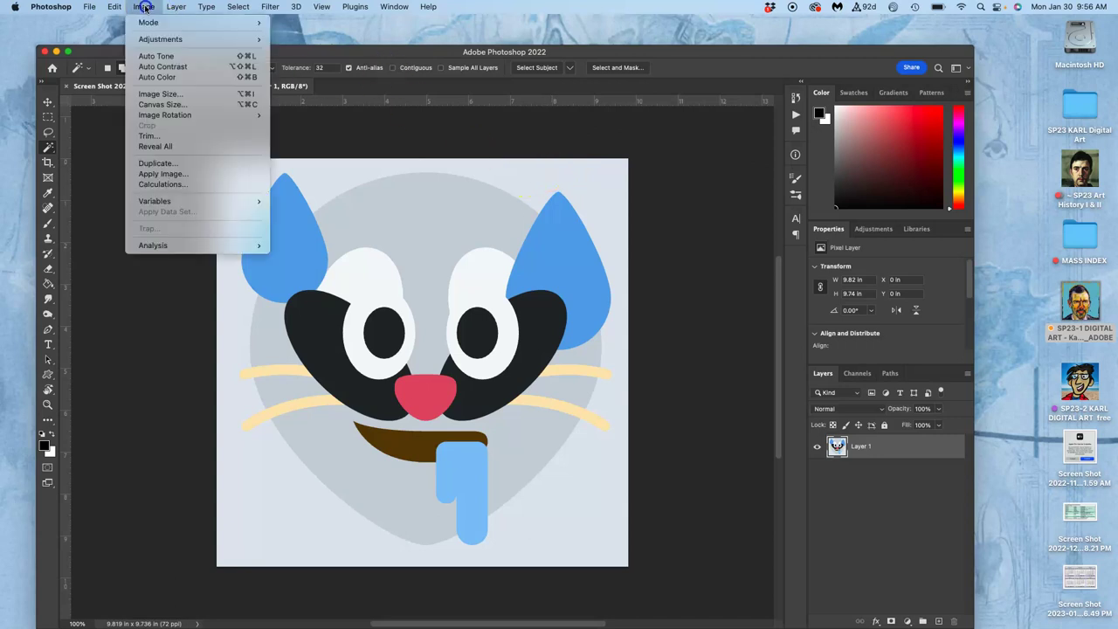
{"action": "left_click", "coordinate": [156, 94]}
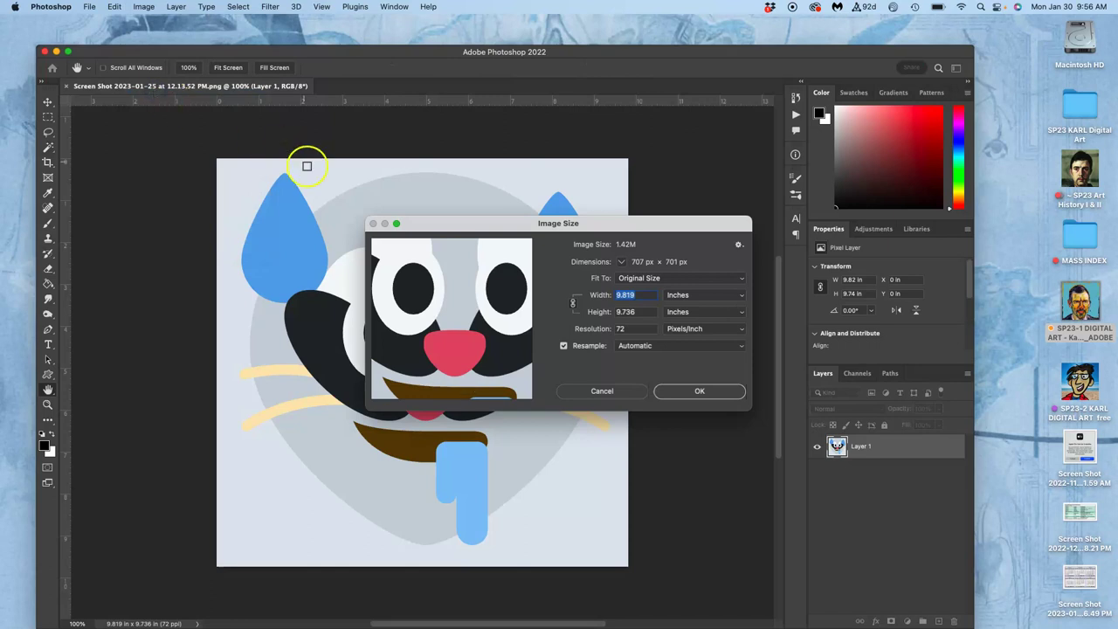
Resample the image to 8 inches tall at 350 pixels per inch.
{"action": "left_click_drag", "start_coordinate": [644, 297], "coordinate": [608, 296]}
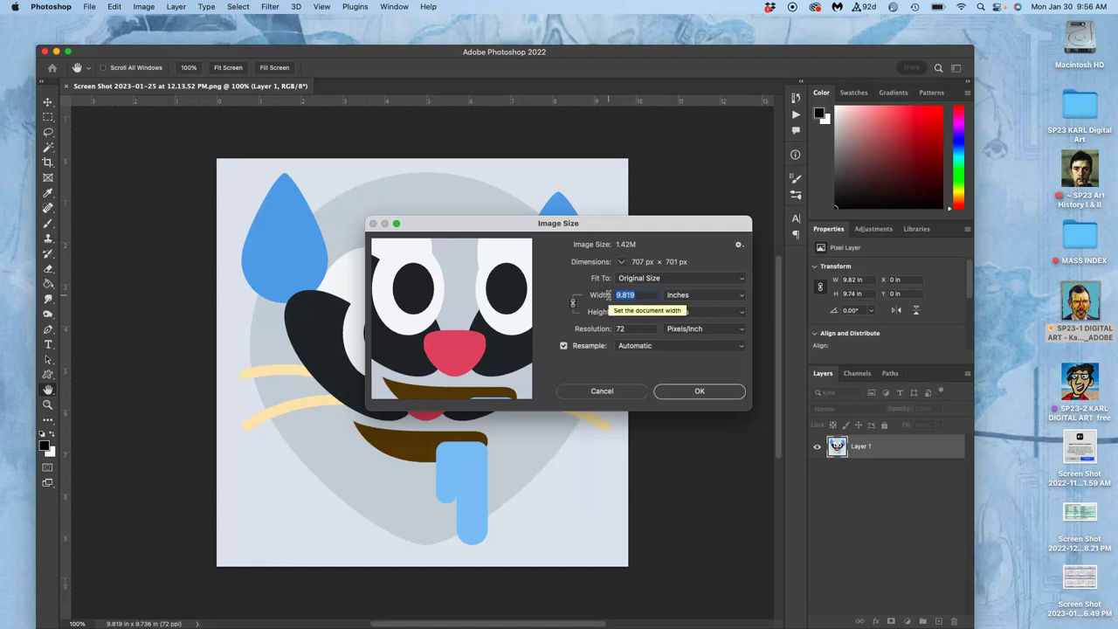
{"action": "type", "text": "8"}
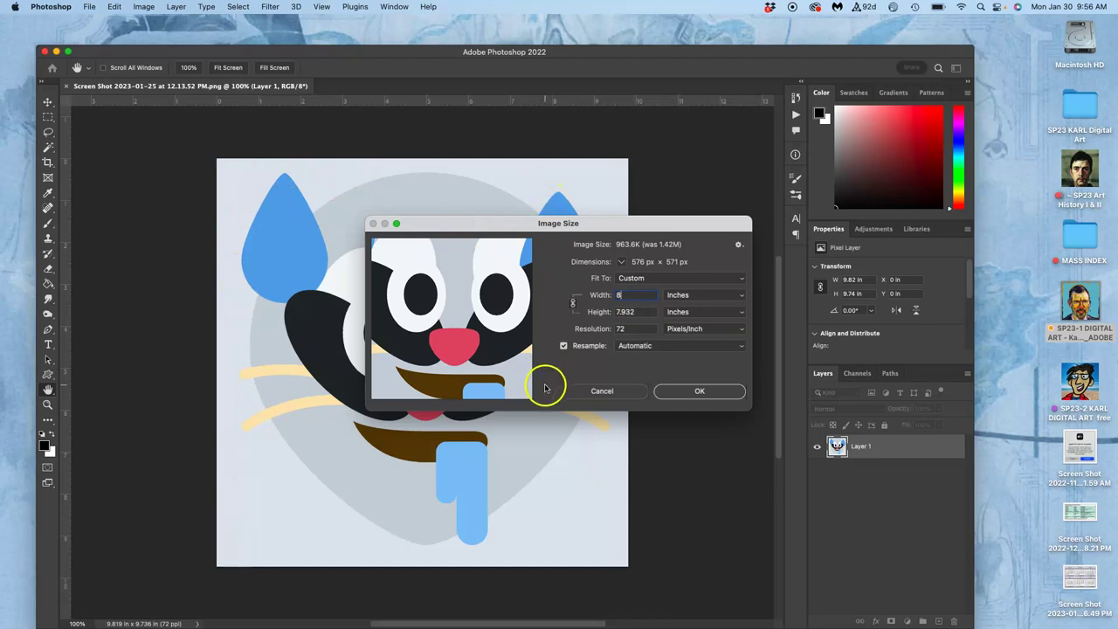
{"action": "left_click_drag", "start_coordinate": [627, 312], "coordinate": [636, 312]}
{"action": "double_click", "coordinate": [636, 311]}
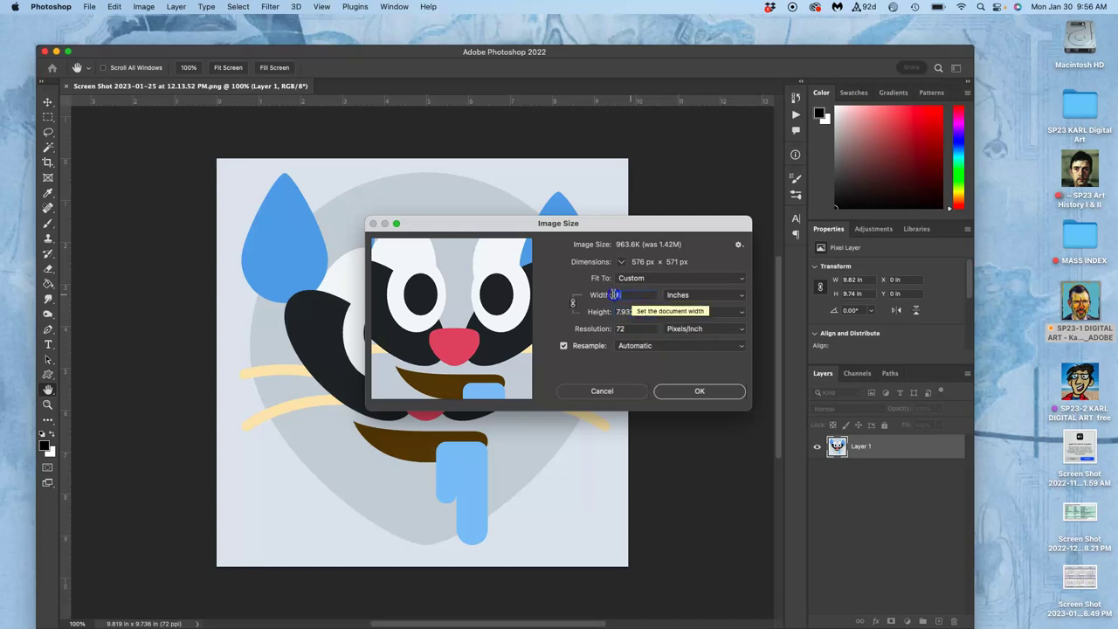
{"action": "double_click", "coordinate": [625, 295]}
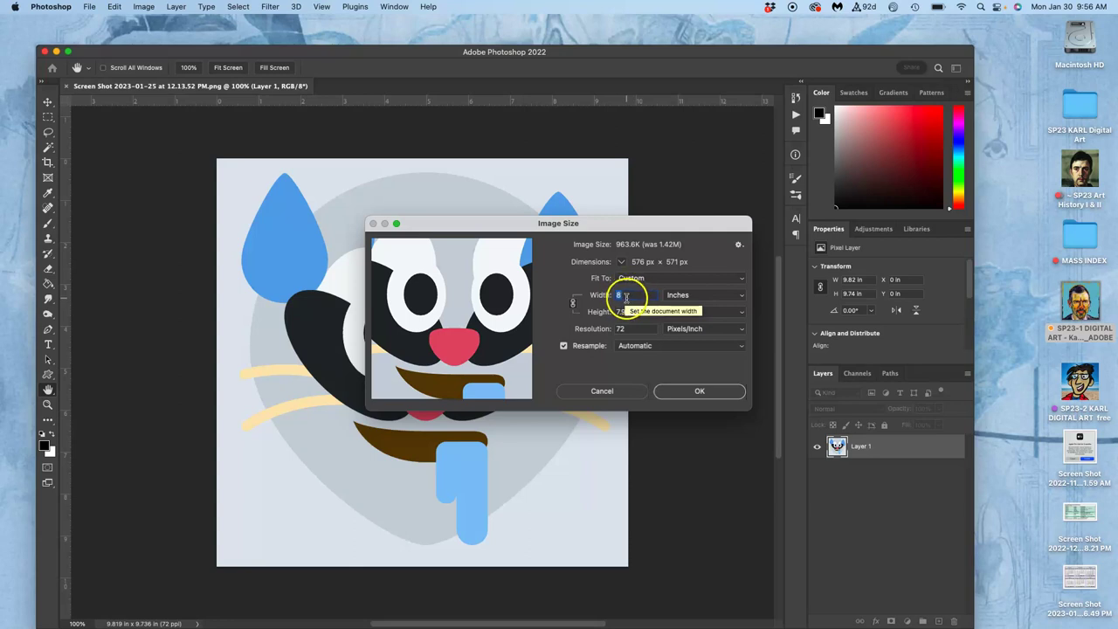
{"action": "double_click", "coordinate": [622, 311]}
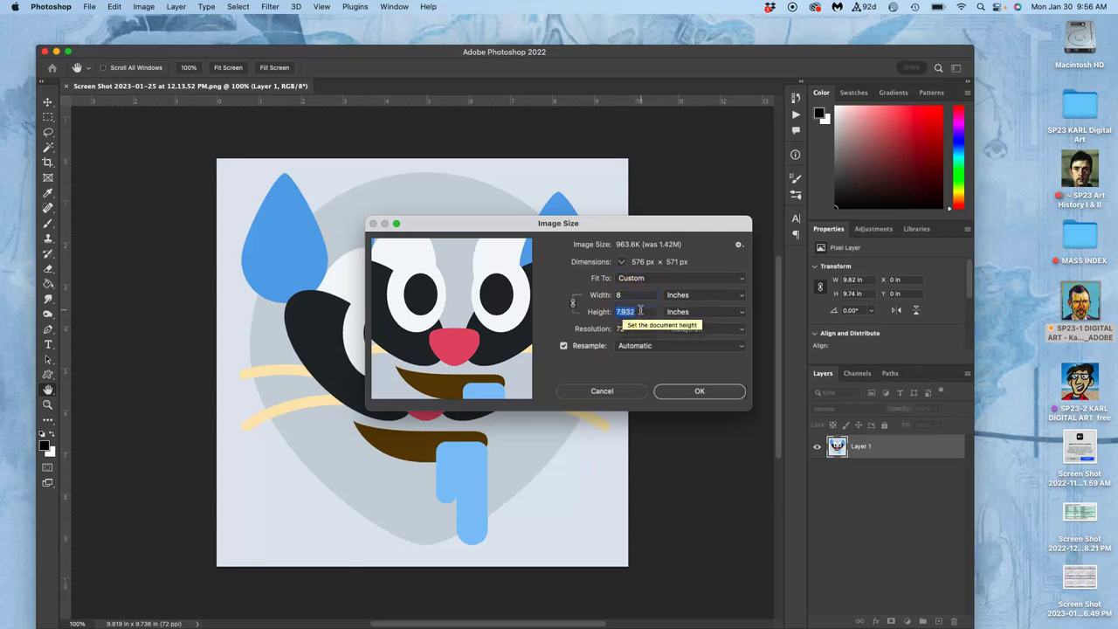
{"action": "type", "text": "8"}
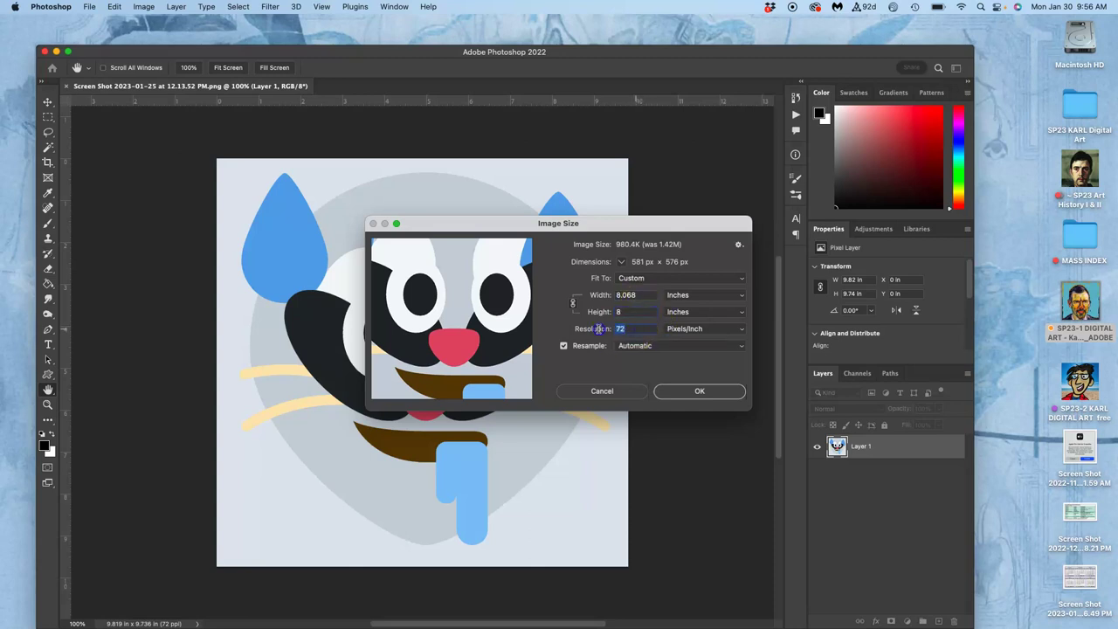
{"action": "type", "text": "350"}
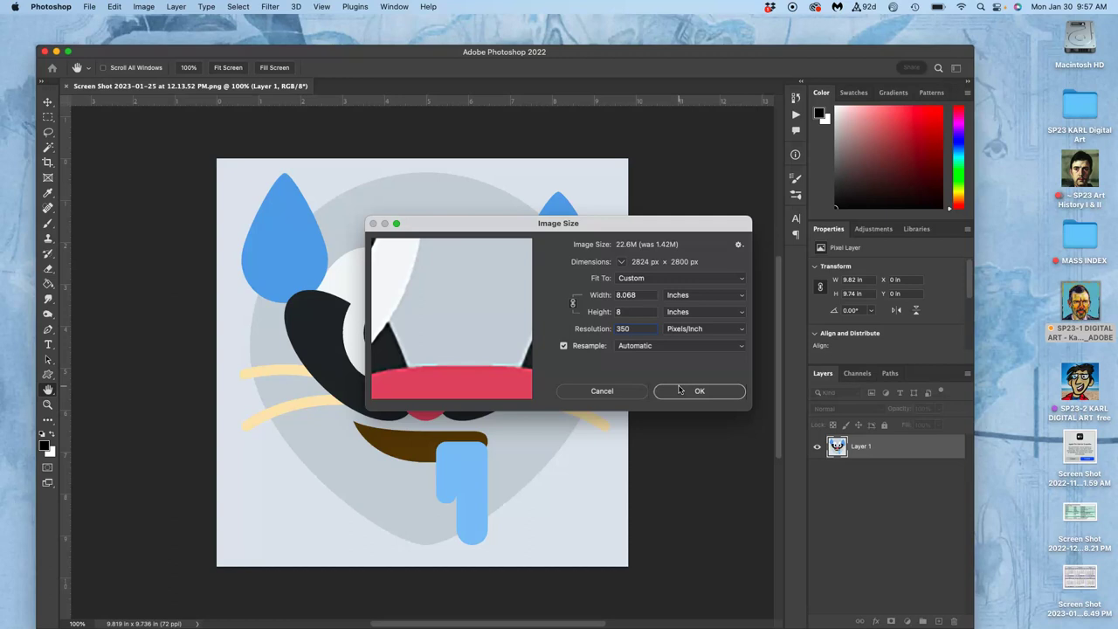
{"action": "left_click", "coordinate": [649, 338]}
{"action": "left_click", "coordinate": [419, 349]}
{"action": "left_click_drag", "start_coordinate": [420, 348], "coordinate": [422, 308]}
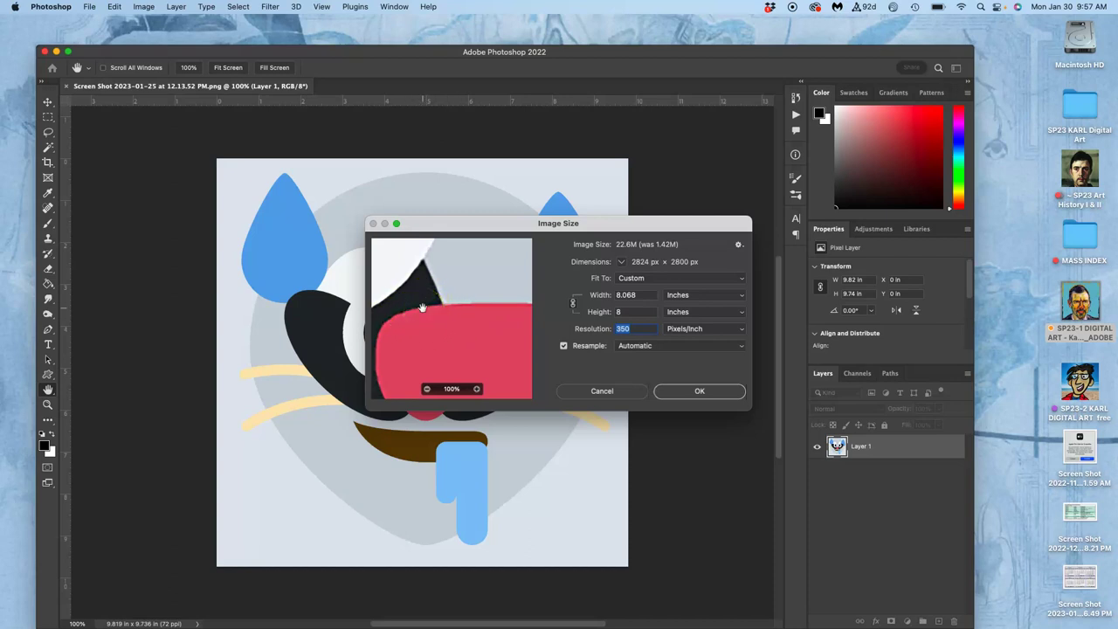
{"action": "left_click", "coordinate": [700, 390]}
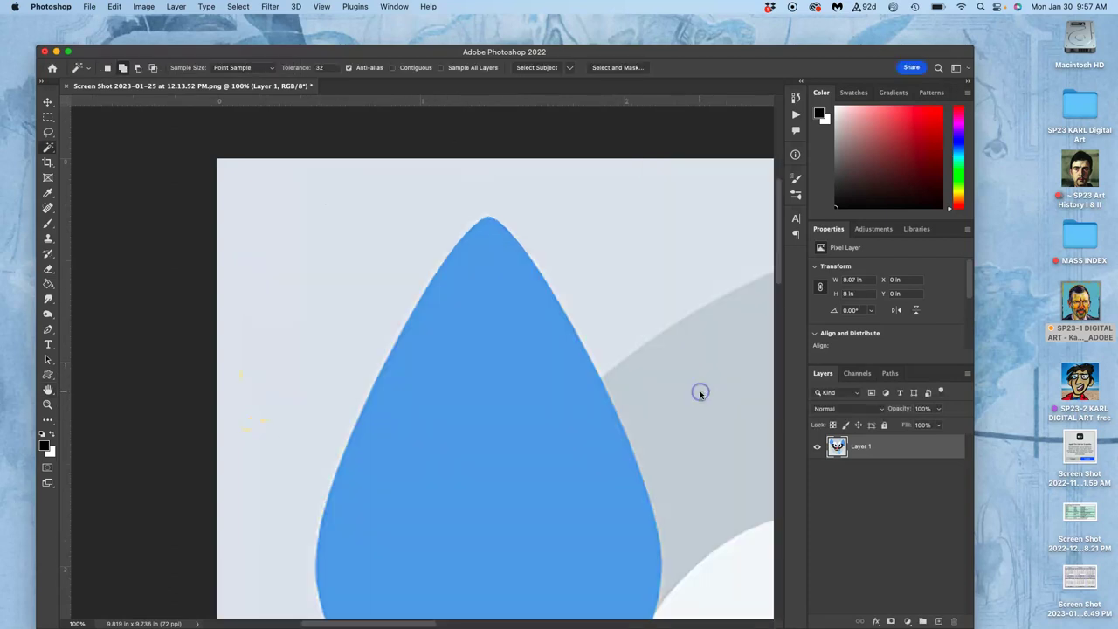
{"action": "key", "text": "super+equal"}
{"action": "key", "text": "super+equal"}
{"action": "key", "text": "super+equal"}
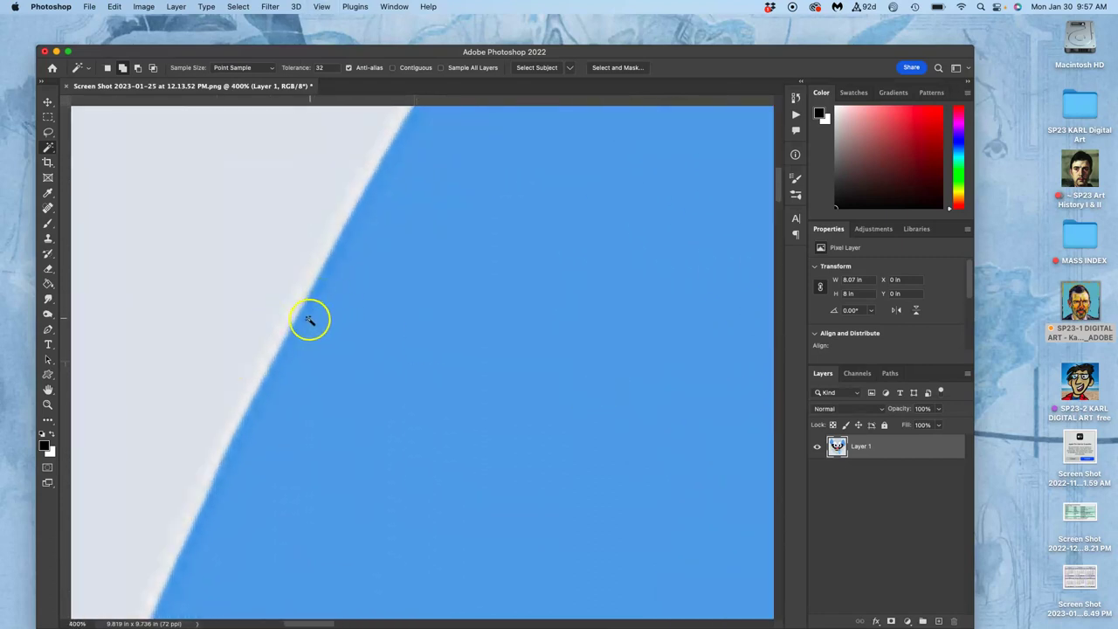
{"action": "scroll", "coordinate": [319, 310], "scroll_direction": "right", "scroll_amount": 1}
{"action": "scroll", "coordinate": [326, 304], "scroll_direction": "down", "scroll_amount": 10}
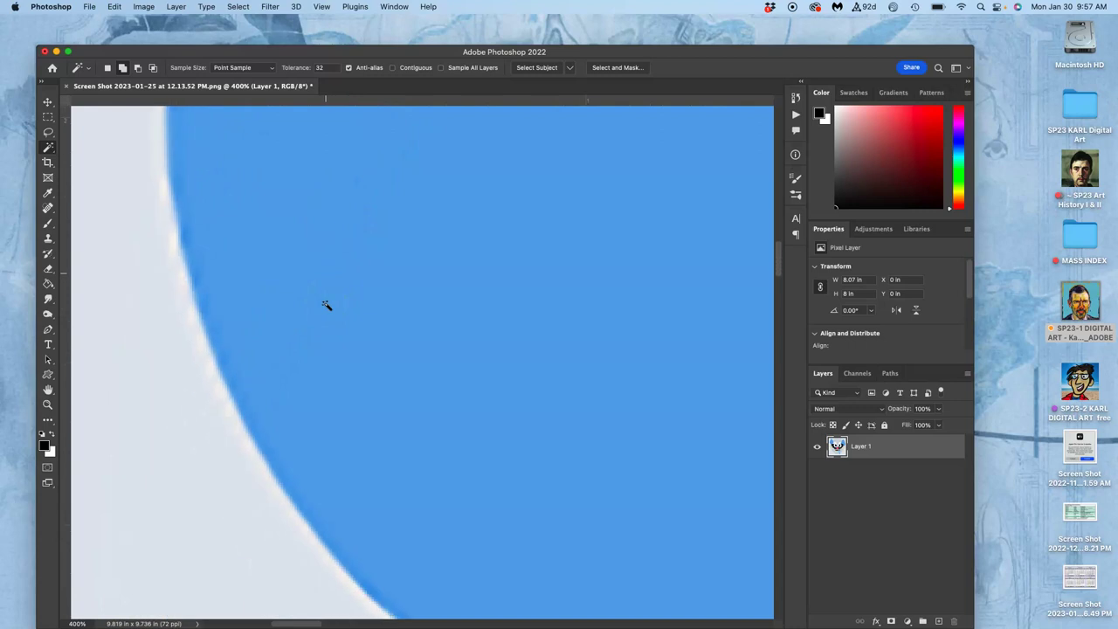
{"action": "scroll", "coordinate": [326, 305], "scroll_direction": "down", "scroll_amount": 5}
{"action": "scroll", "coordinate": [326, 305], "scroll_direction": "right", "scroll_amount": 8}
{"action": "left_click_drag", "start_coordinate": [326, 302], "coordinate": [384, 300]}
{"action": "scroll", "coordinate": [399, 267], "scroll_direction": "up", "scroll_amount": 3}
{"action": "scroll", "coordinate": [399, 267], "scroll_direction": "right", "scroll_amount": 5}
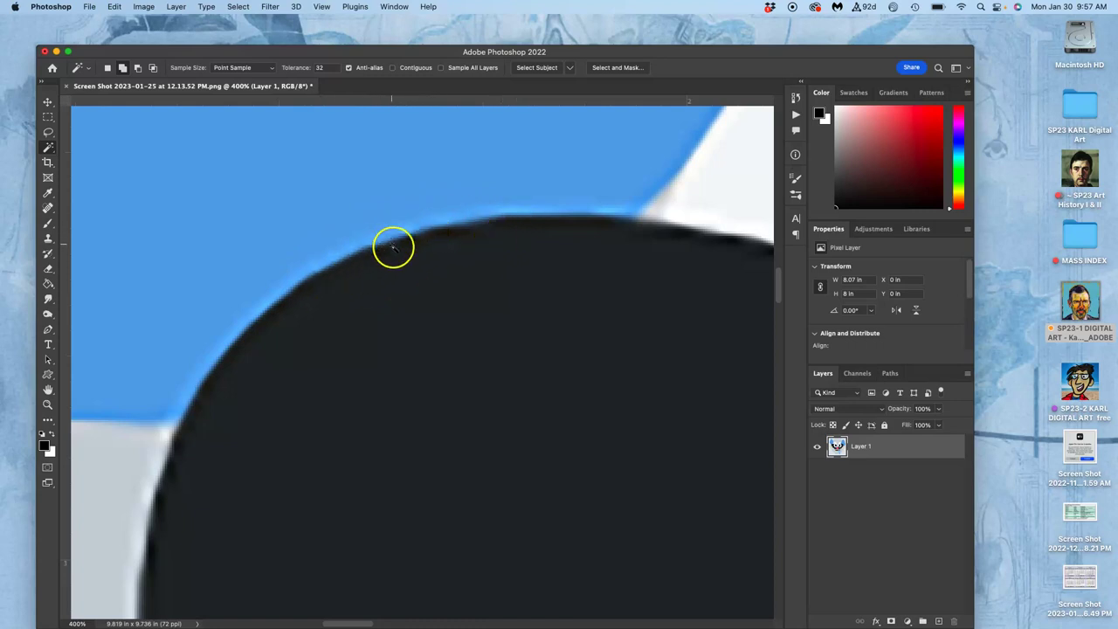
{"action": "scroll", "coordinate": [486, 261], "scroll_direction": "right", "scroll_amount": 5}
{"action": "scroll", "coordinate": [486, 260], "scroll_direction": "up", "scroll_amount": 3}
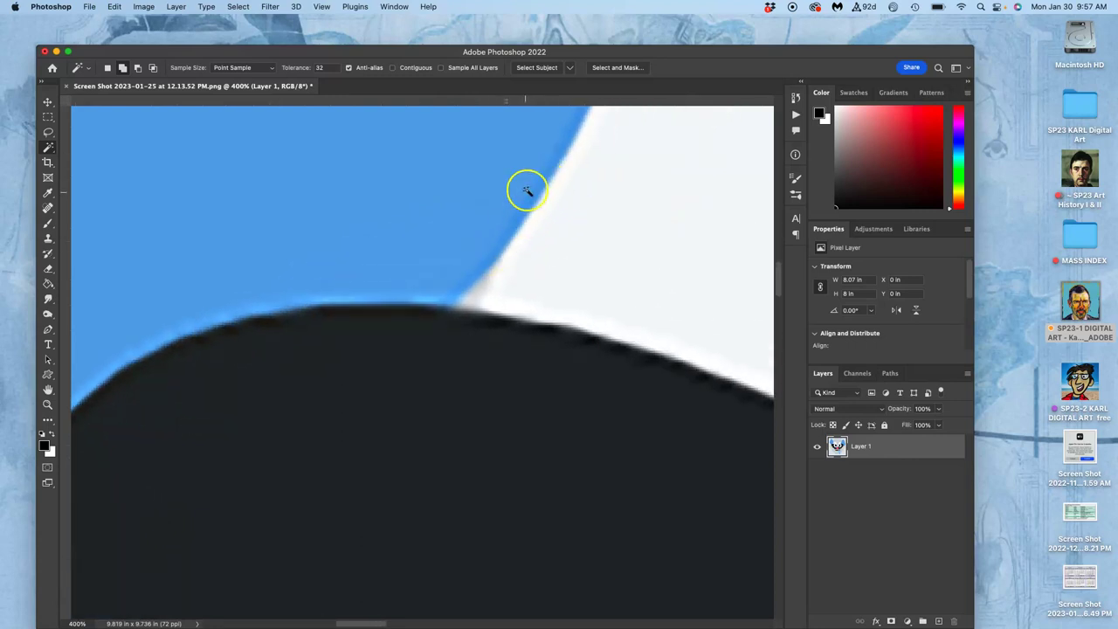
{"action": "key", "text": "super+1"}
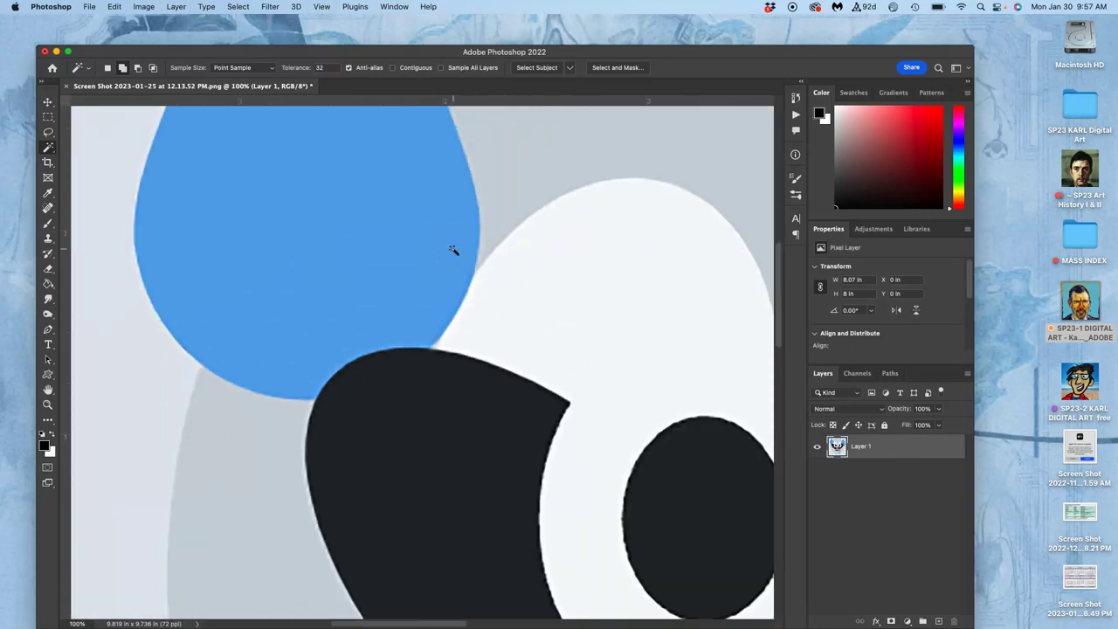
{"action": "key", "text": "super+minus"}
{"action": "key", "text": "super+minus"}
{"action": "key", "text": "super+minus"}
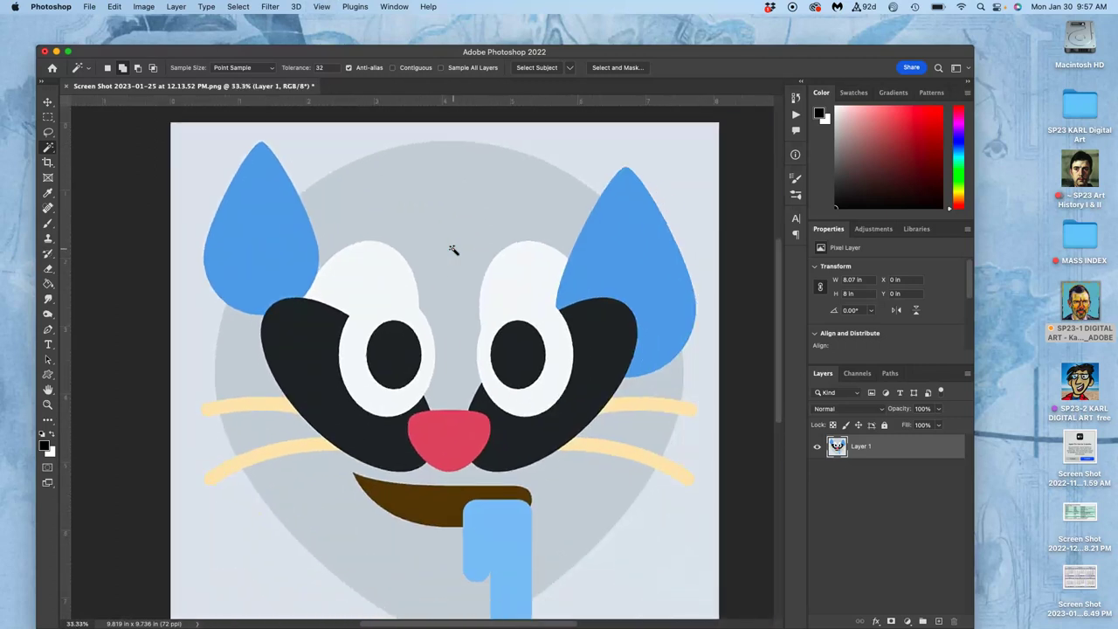
{"action": "key", "text": "super+minus"}
{"action": "scroll", "coordinate": [447, 248], "scroll_direction": "down", "scroll_amount": 3}
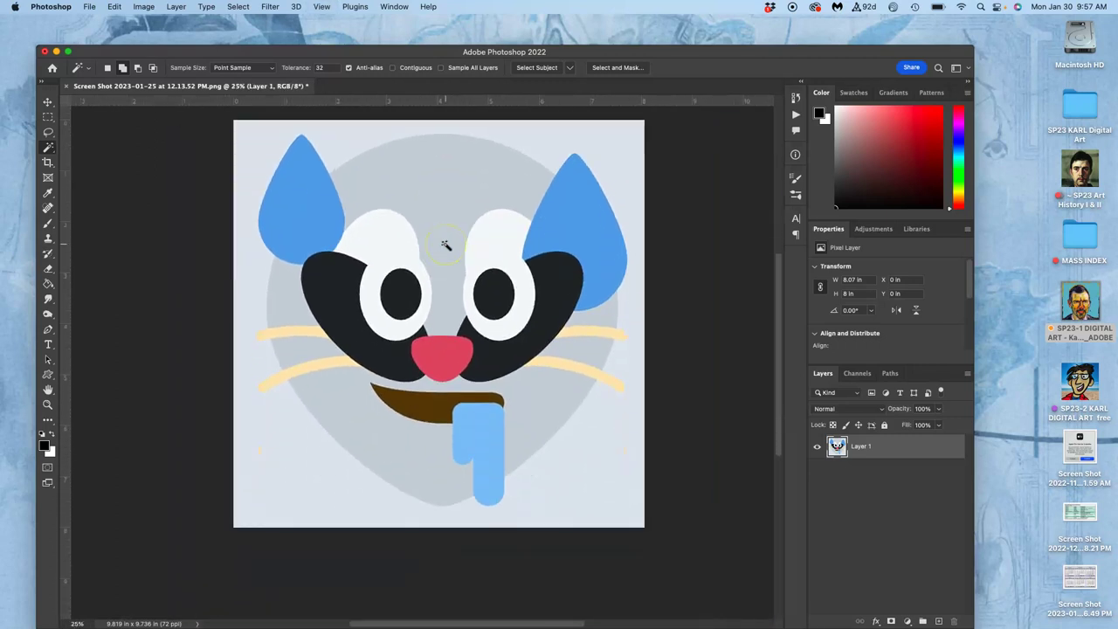
Change the canvas height to 10 inches with a centred anchor.
{"action": "left_click", "coordinate": [145, 6]}
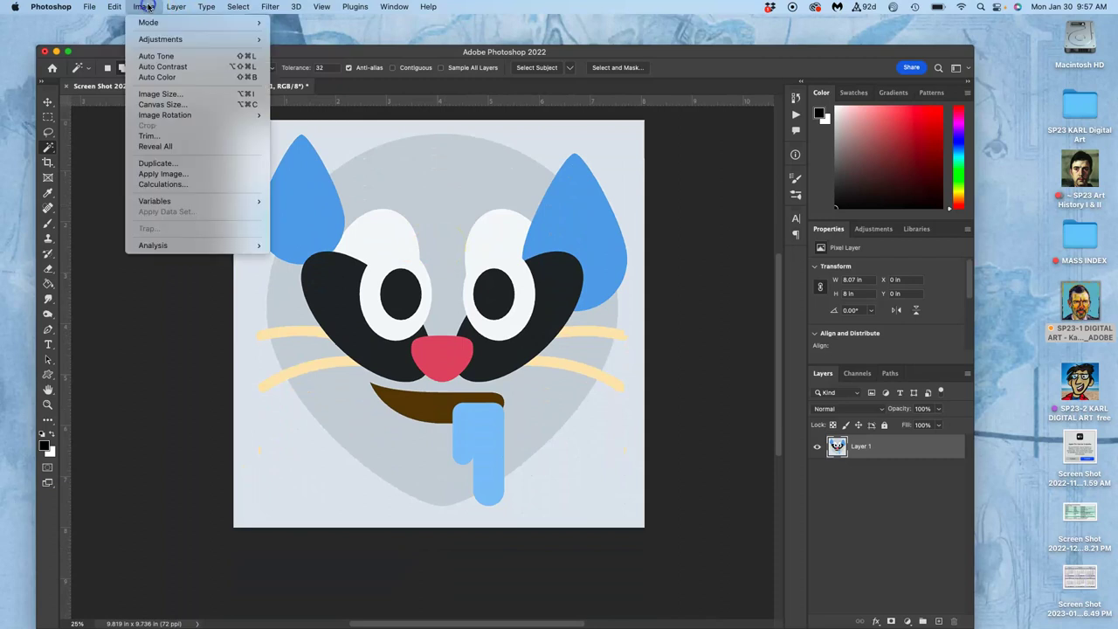
{"action": "left_click", "coordinate": [162, 105]}
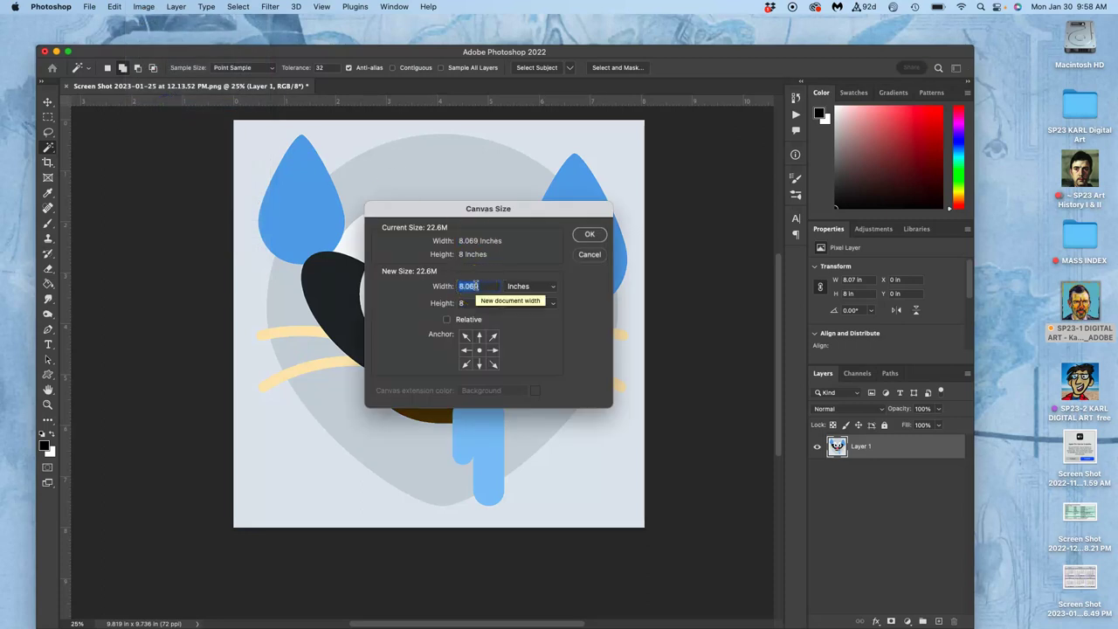
{"action": "double_click", "coordinate": [475, 302]}
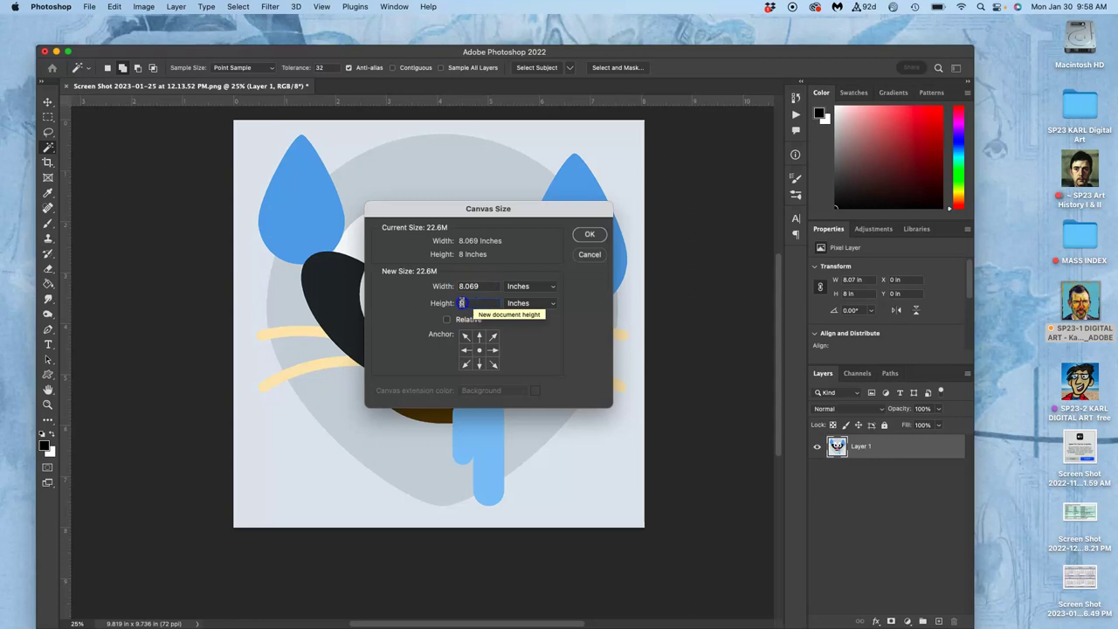
{"action": "type", "text": "10"}
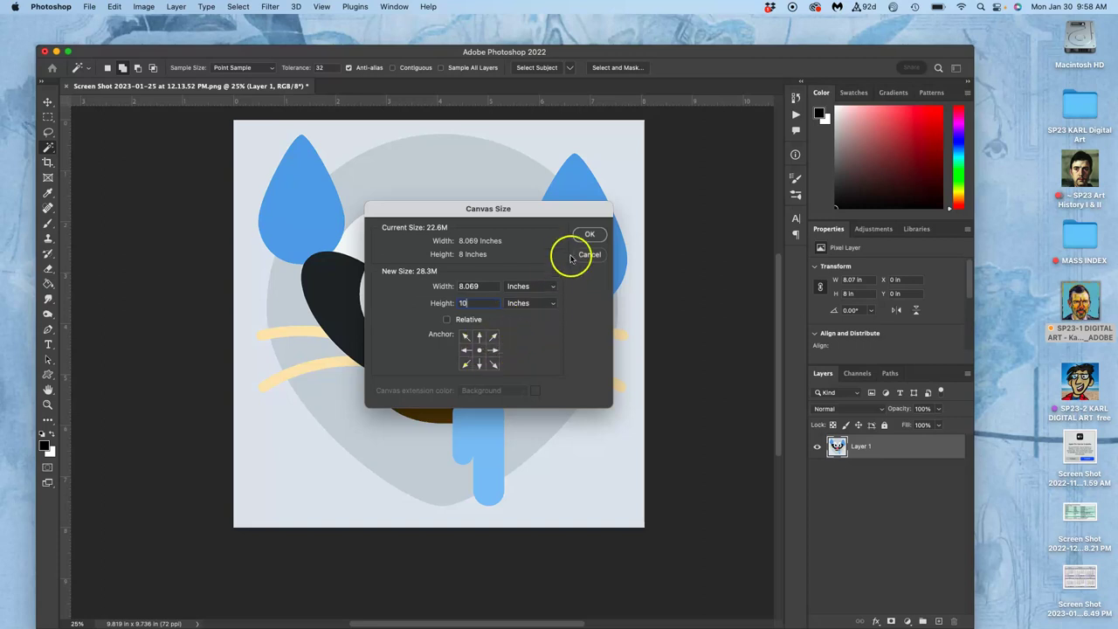
{"action": "left_click", "coordinate": [590, 234]}
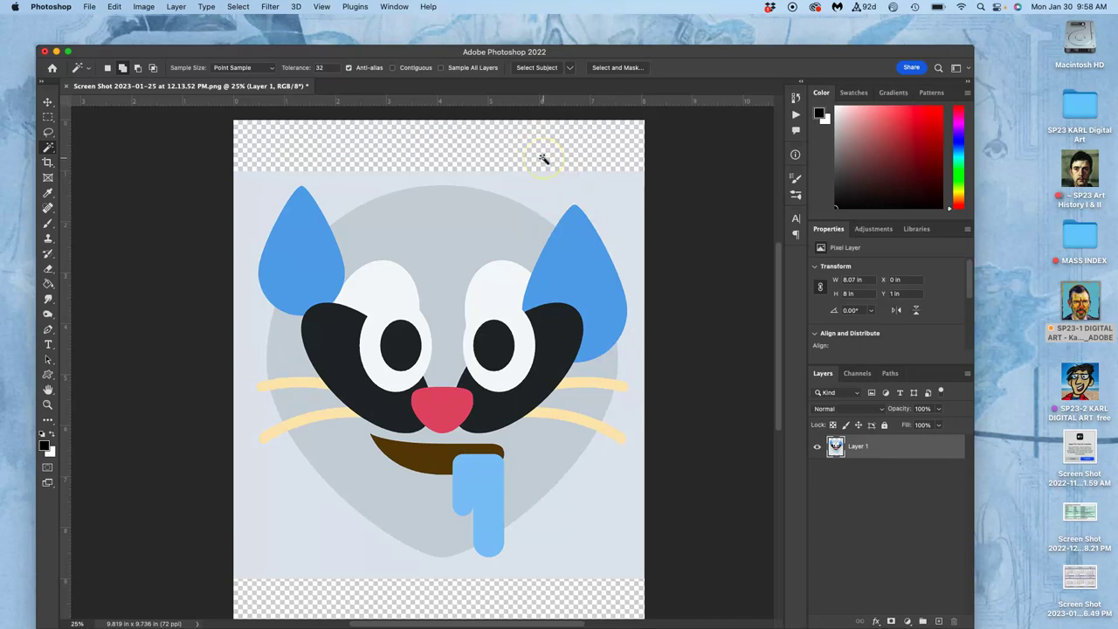
{"action": "key", "text": "super+minus"}
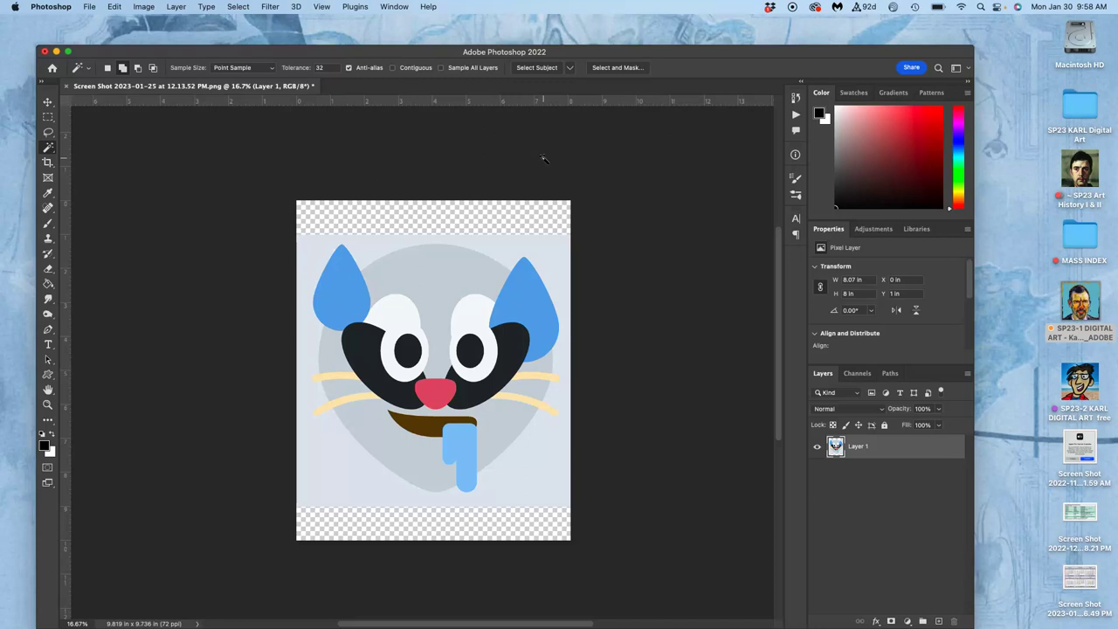
{"action": "scroll", "coordinate": [498, 268], "scroll_direction": "down", "scroll_amount": 1}
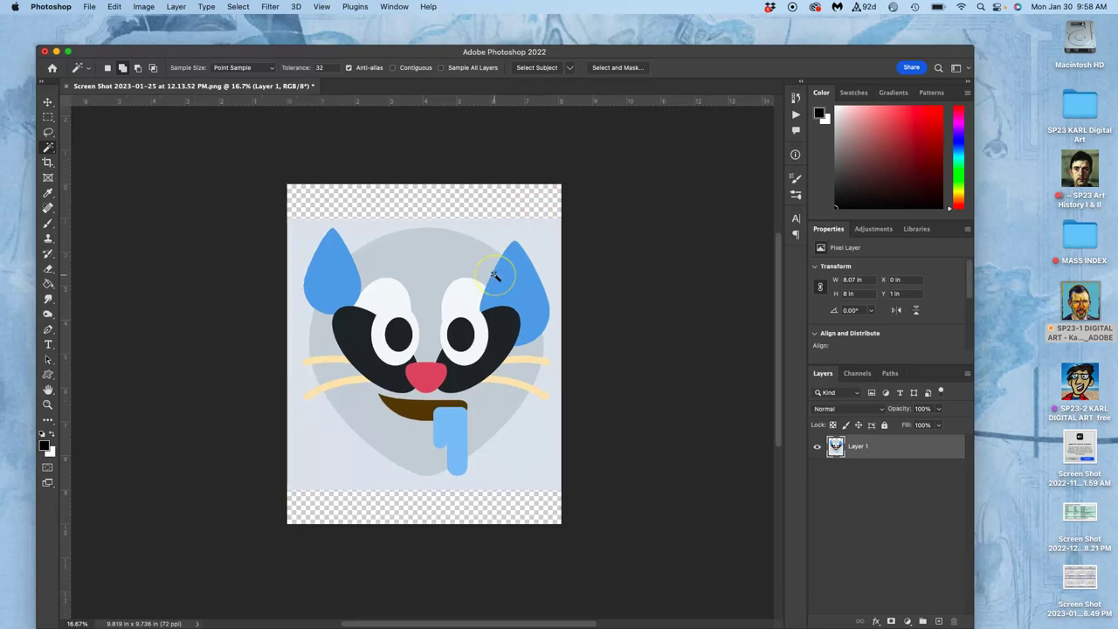
{"action": "scroll", "coordinate": [494, 276], "scroll_direction": "down", "scroll_amount": 1}
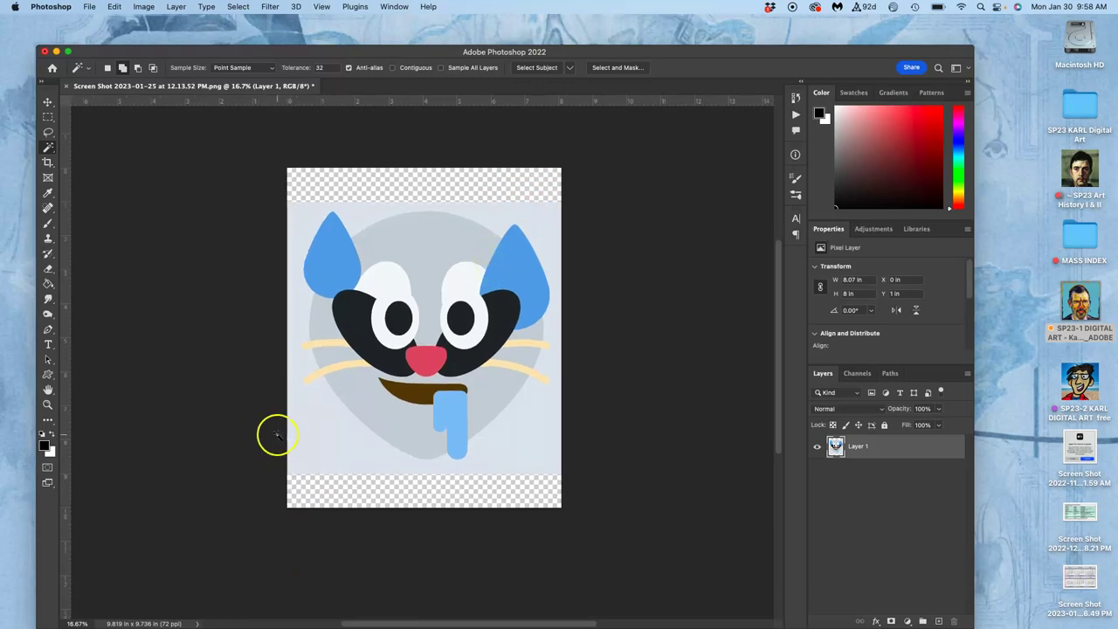
{"action": "left_click", "coordinate": [143, 6]}
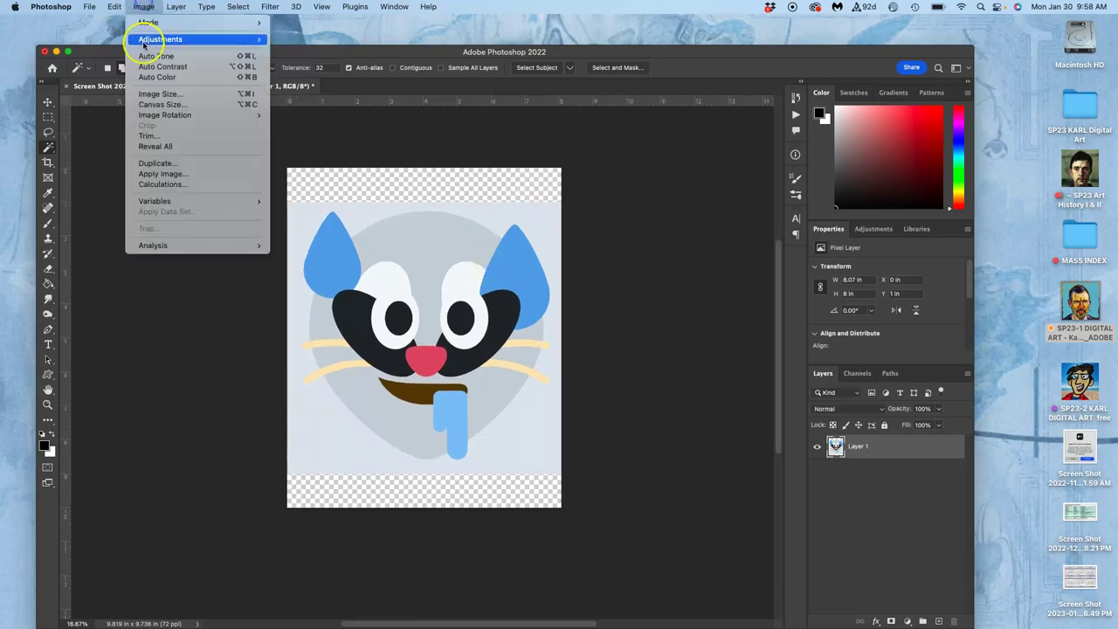
{"action": "left_click", "coordinate": [159, 94]}
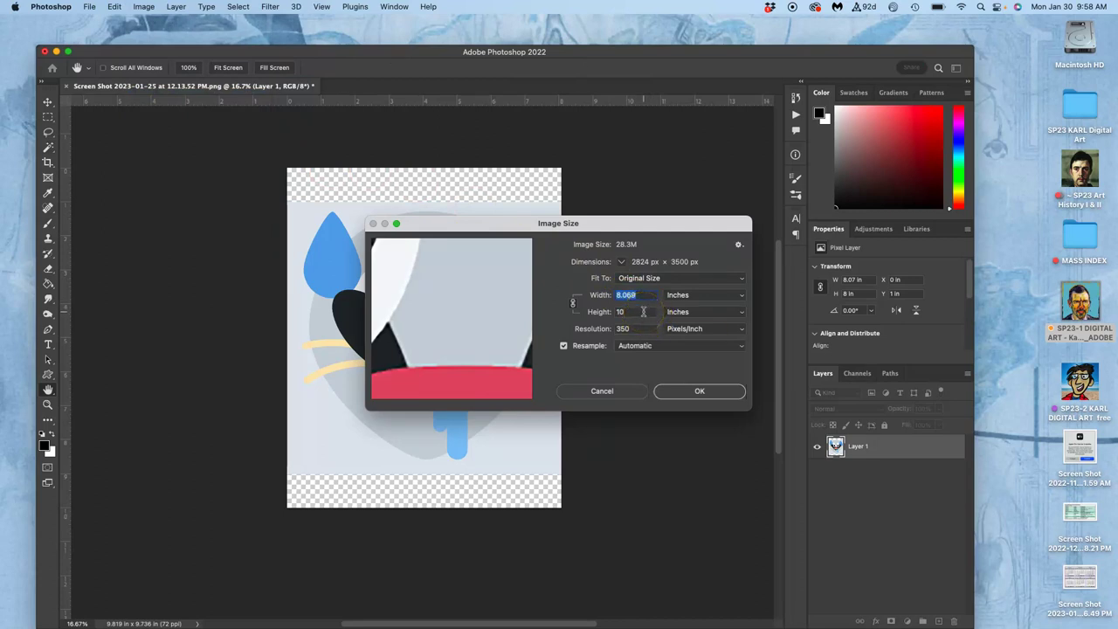
{"action": "left_click", "coordinate": [630, 312]}
{"action": "left_click", "coordinate": [701, 393]}
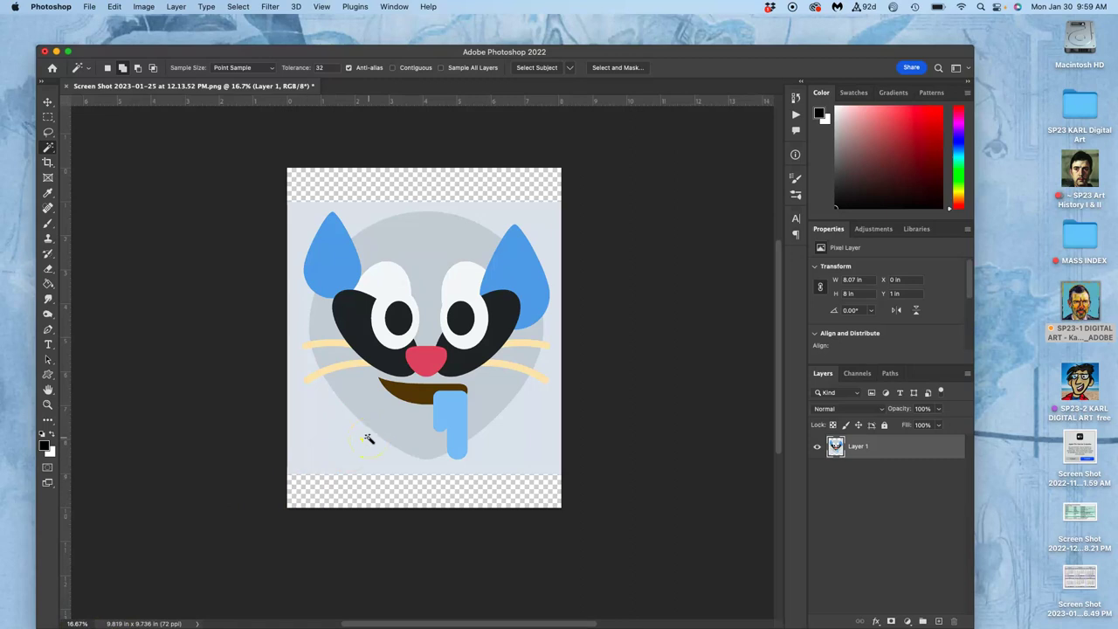
{"action": "key", "text": "super+equal"}
{"action": "key", "text": "super+equal"}
{"action": "key", "text": "super+equal"}
{"action": "key", "text": "super+equal"}
{"action": "key", "text": "super+equal"}
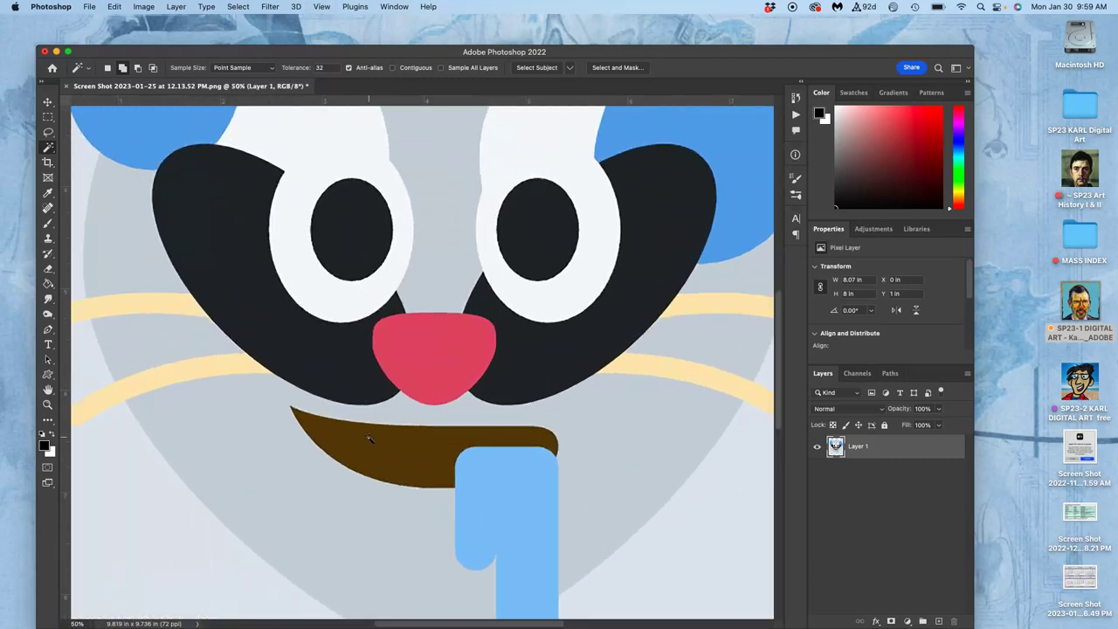
{"action": "key", "text": "super+equal"}
{"action": "key", "text": "super+minus"}
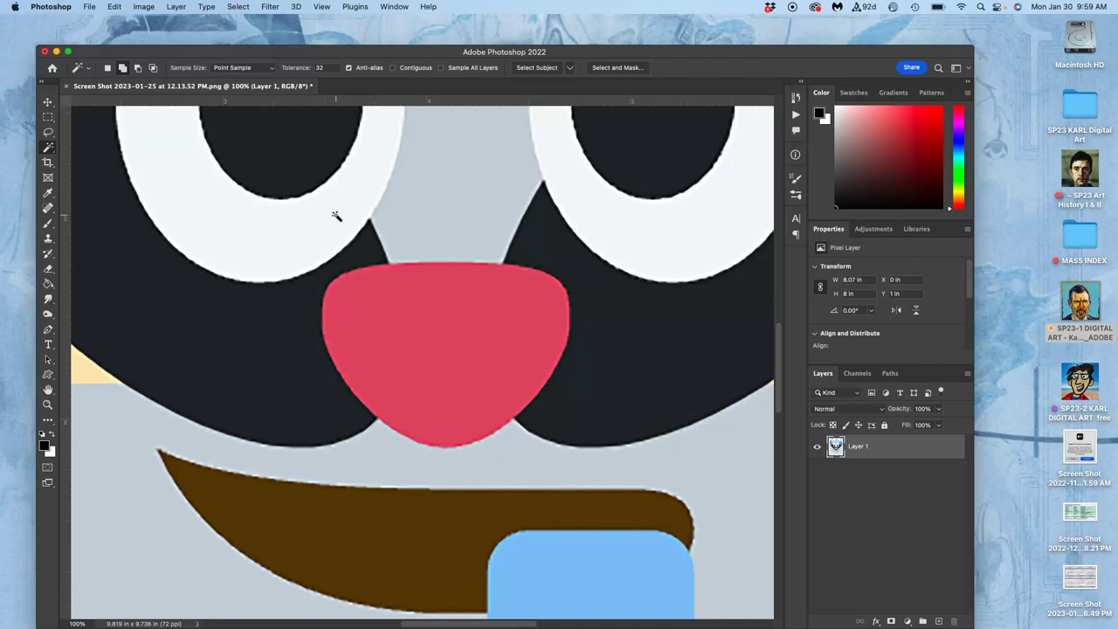
{"action": "key", "text": "super+minus"}
{"action": "key", "text": "super+minus"}
{"action": "key", "text": "super+minus"}
{"action": "key", "text": "super+minus"}
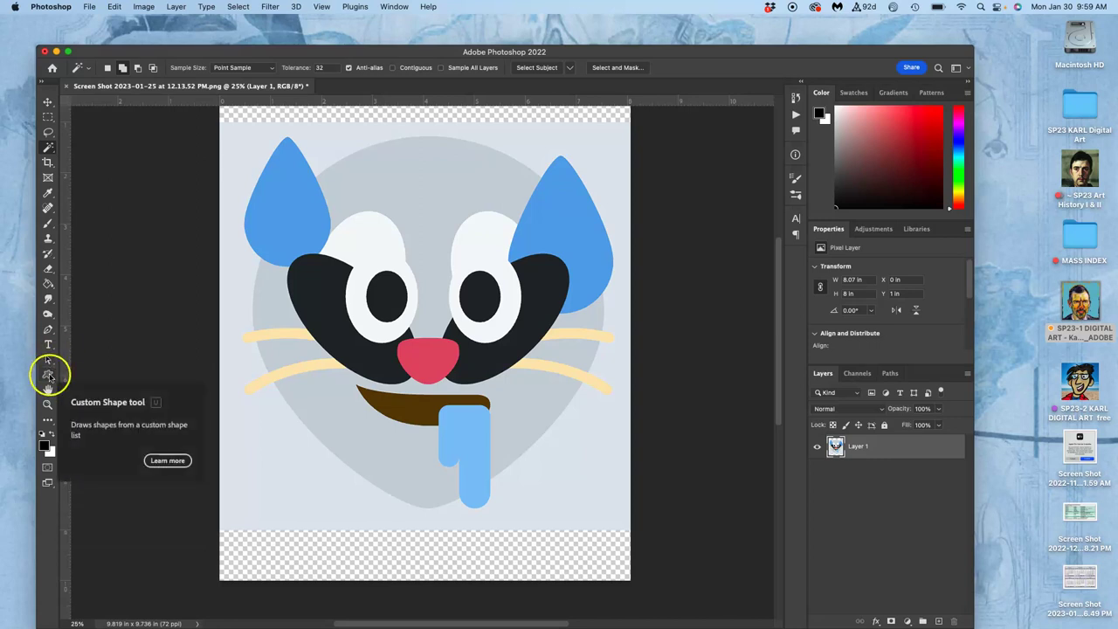
Choose the Ellipse Tool from the toolbar's shape tools flyout.
{"action": "left_click", "coordinate": [49, 374]}
{"action": "left_click", "coordinate": [49, 375]}
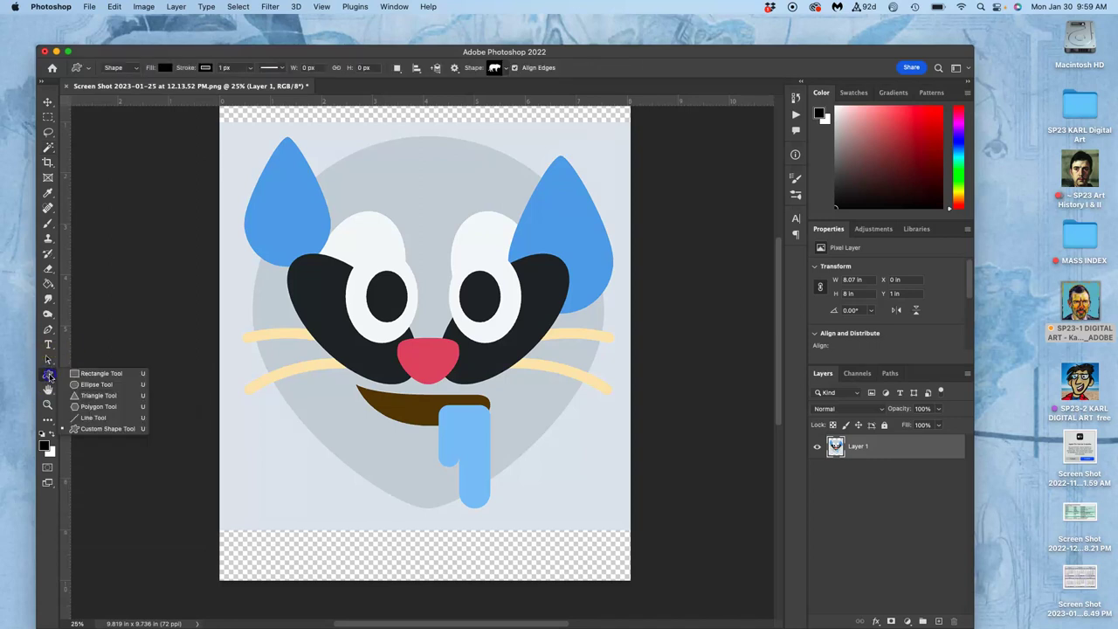
{"action": "left_click_drag", "start_coordinate": [49, 374], "coordinate": [111, 385]}
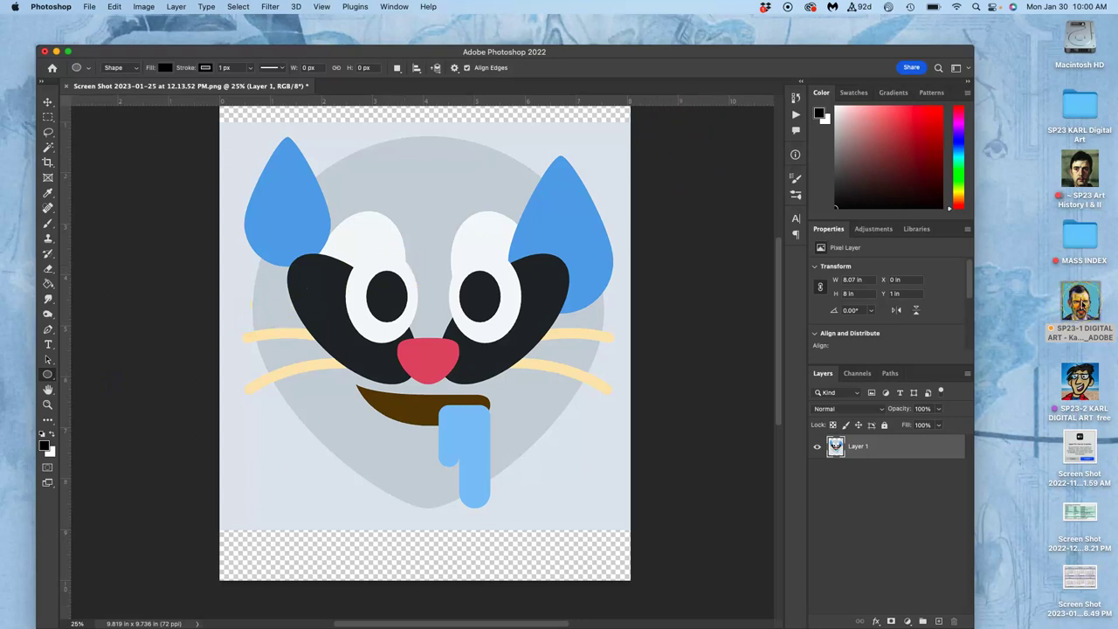
Open download.jpg in Preview, place it at the top right, and return to Photoshop.
{"action": "key", "text": "ctrl+Up"}
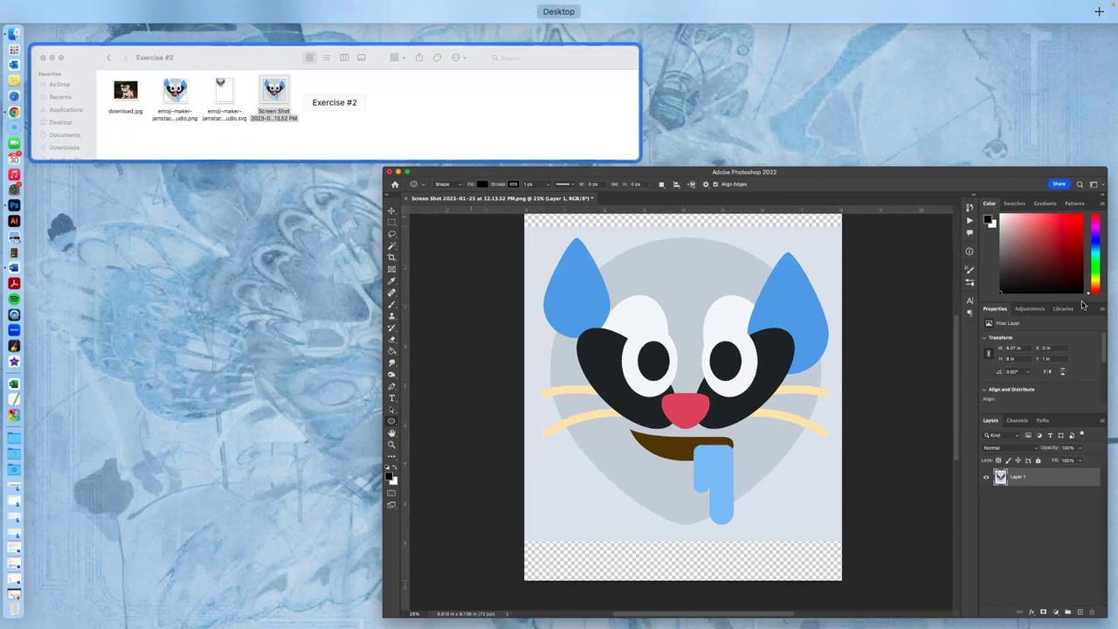
{"action": "key", "text": "ctrl+Up"}
{"action": "left_click", "coordinate": [198, 260]}
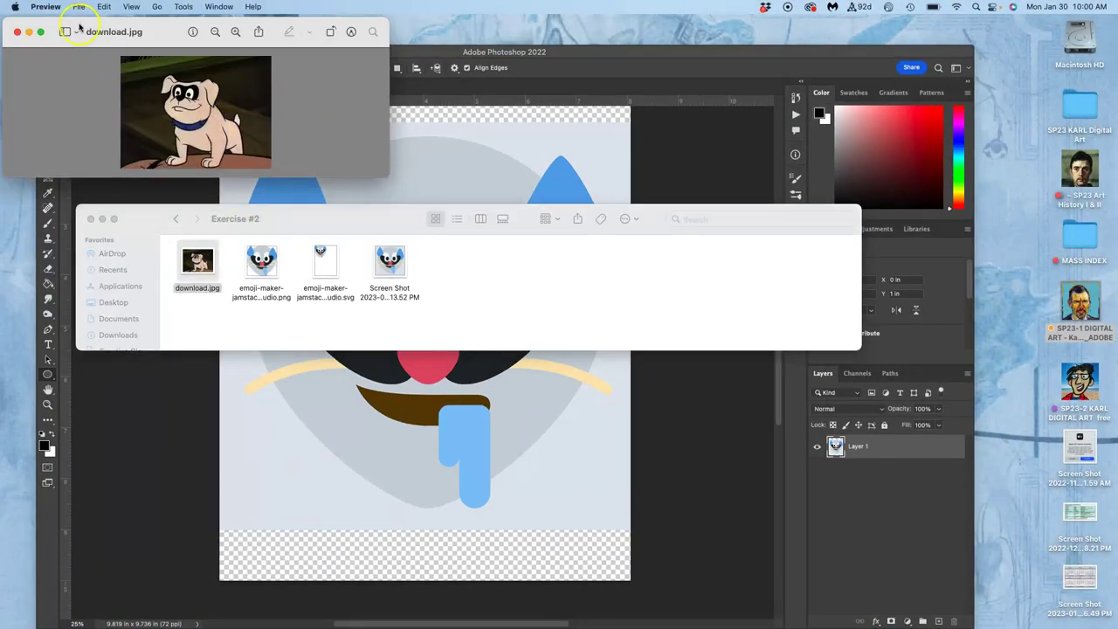
{"action": "left_click_drag", "start_coordinate": [46, 26], "coordinate": [899, 7]}
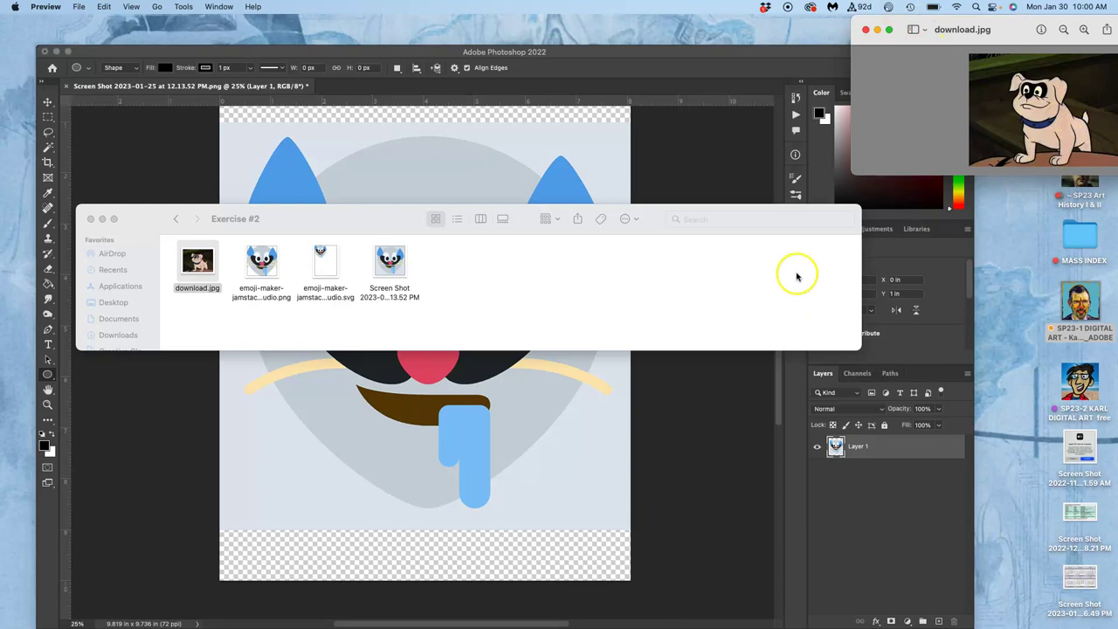
{"action": "left_click", "coordinate": [561, 430]}
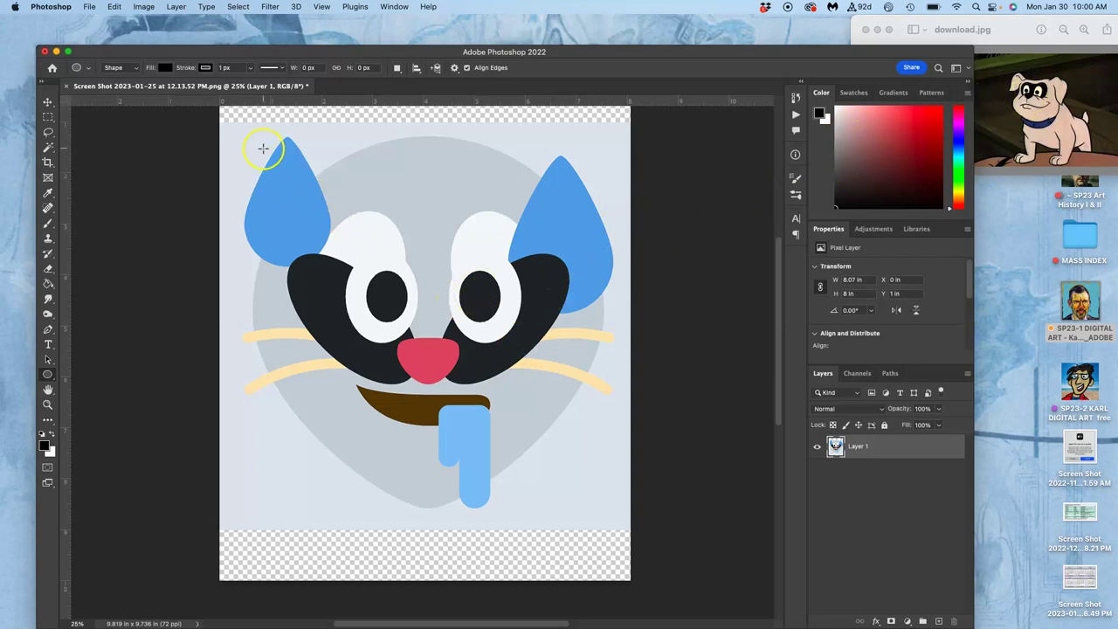
Draw a roughly 6.89 × 6.71 in ellipse over the dog's head as Ellipse 1.
{"action": "left_click", "coordinate": [49, 375]}
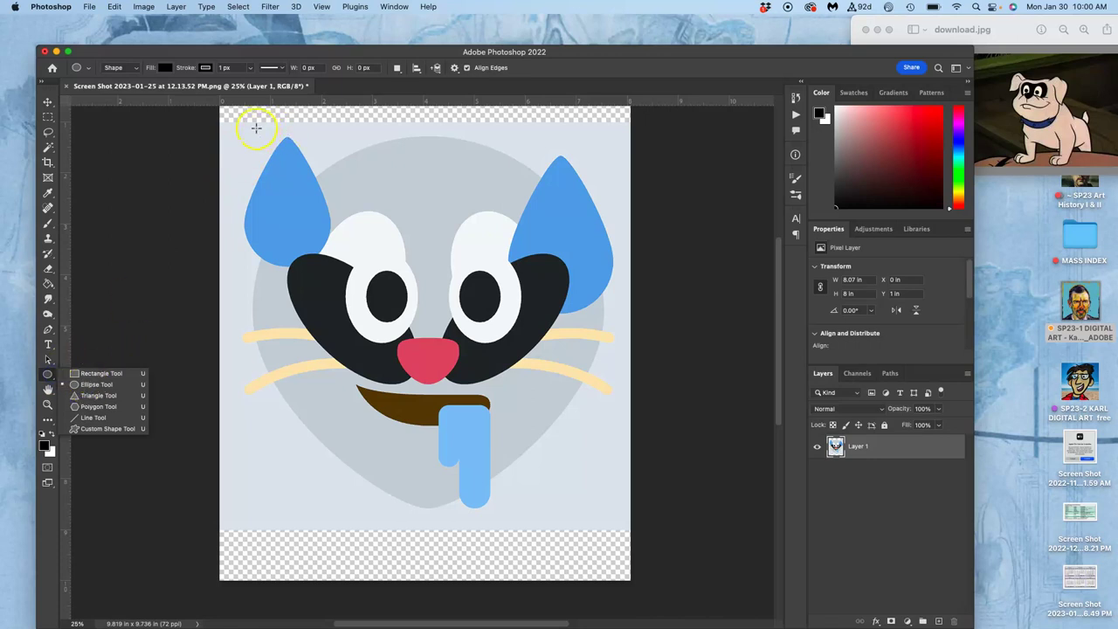
{"action": "left_click", "coordinate": [256, 128]}
{"action": "left_click_drag", "start_coordinate": [256, 129], "coordinate": [604, 467]}
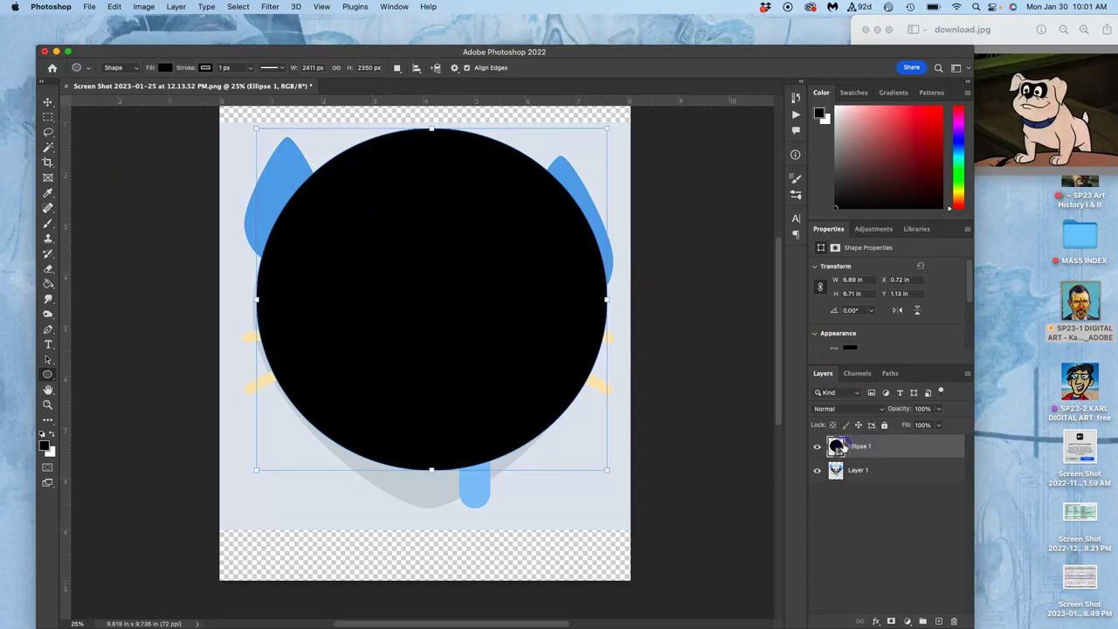
Set the ellipse's stroke to No Color and keep its fill black.
{"action": "left_click", "coordinate": [206, 68]}
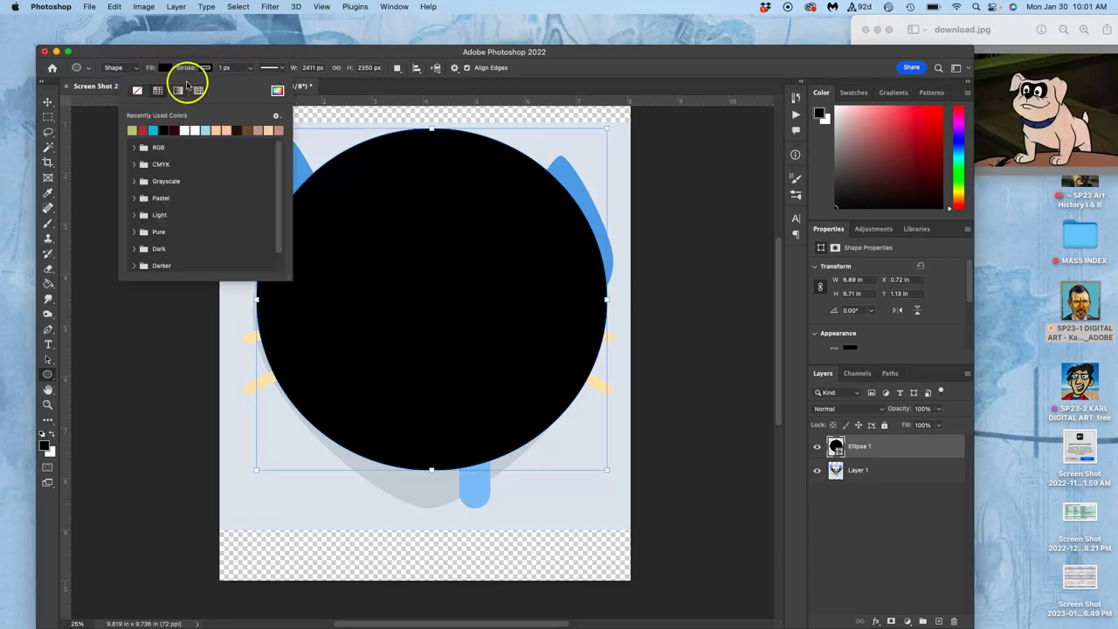
{"action": "left_click", "coordinate": [137, 91]}
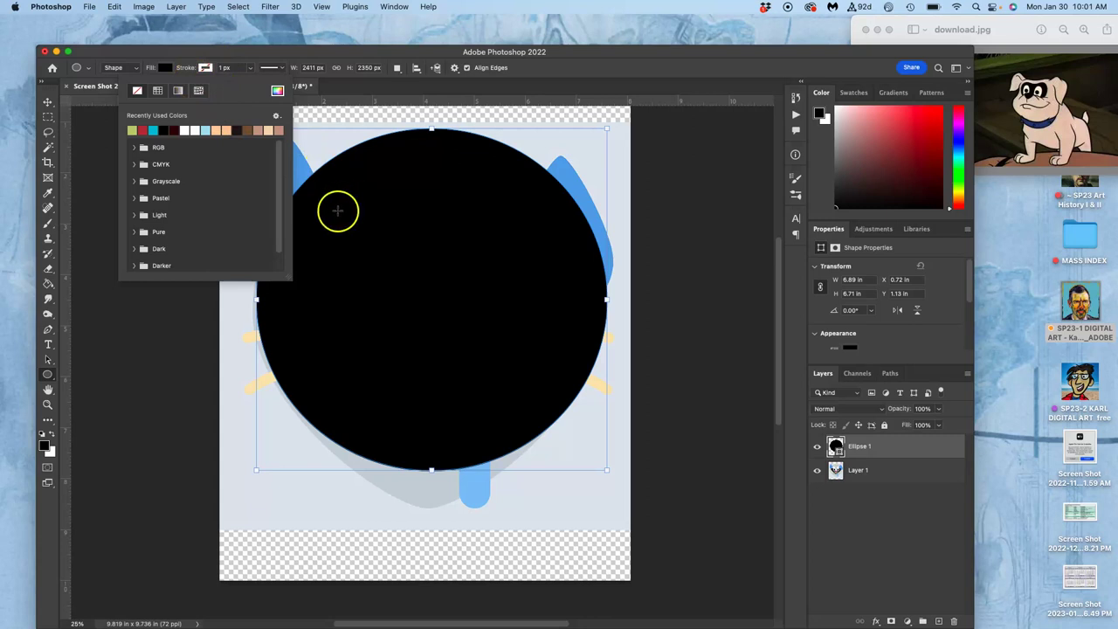
{"action": "left_click", "coordinate": [166, 68]}
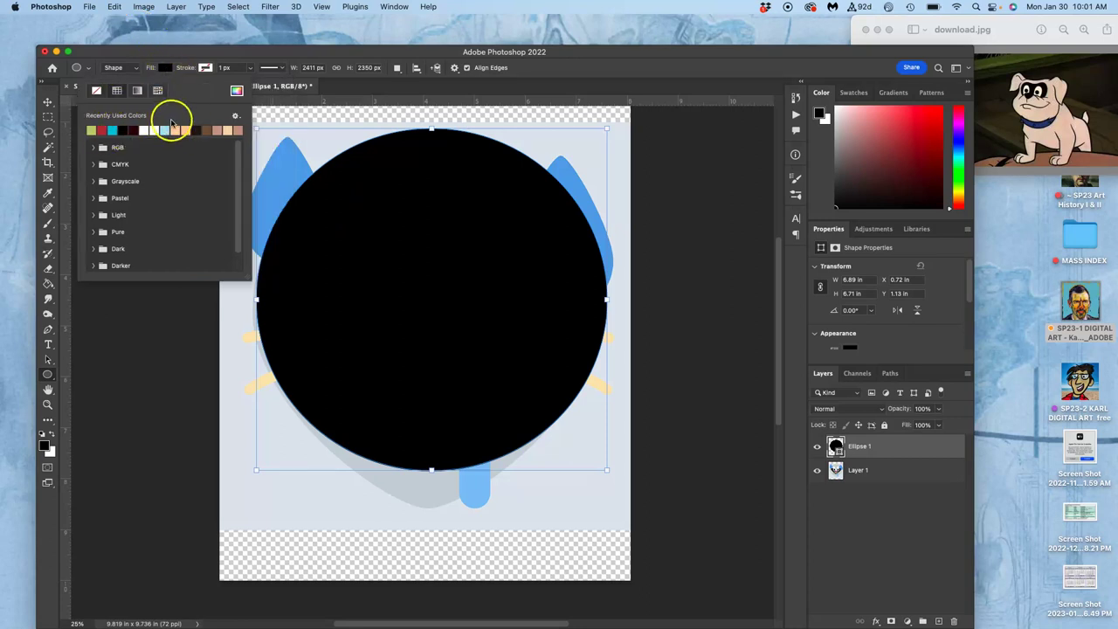
{"action": "left_click", "coordinate": [235, 91]}
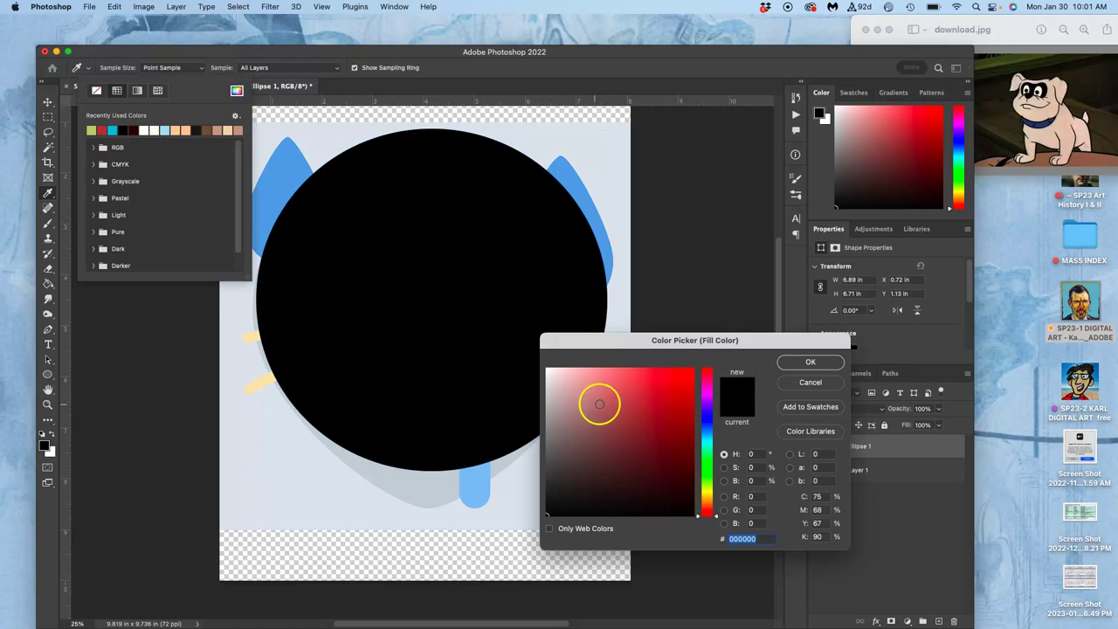
{"action": "left_click", "coordinate": [802, 361]}
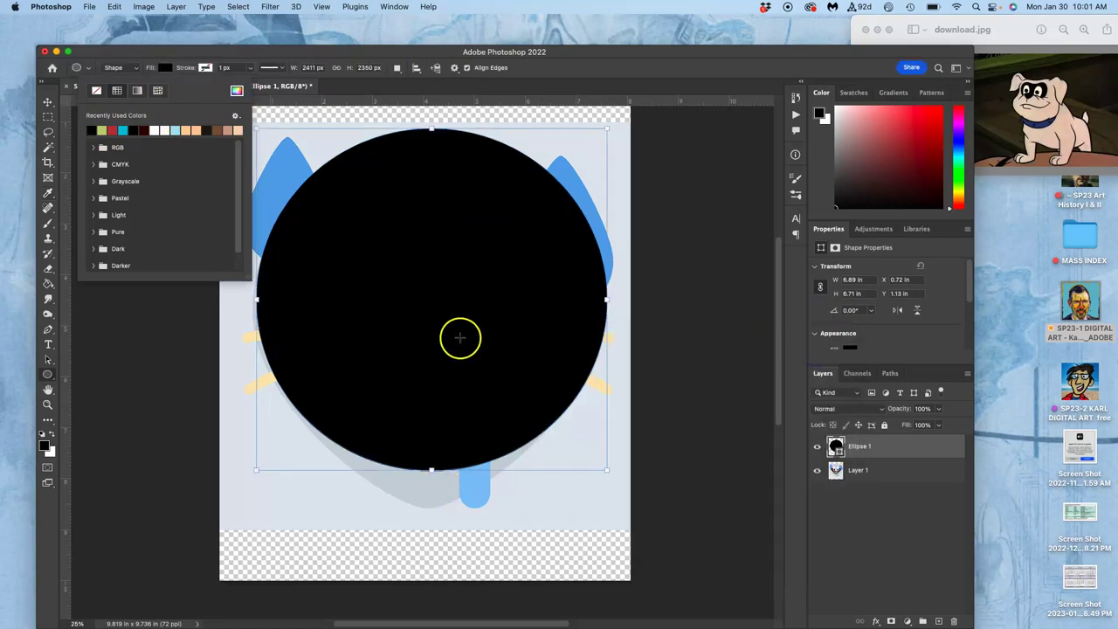
Recheck the Ellipse 1 fill in the Color Picker, leaving it black 000000.
{"action": "right_click", "coordinate": [836, 446]}
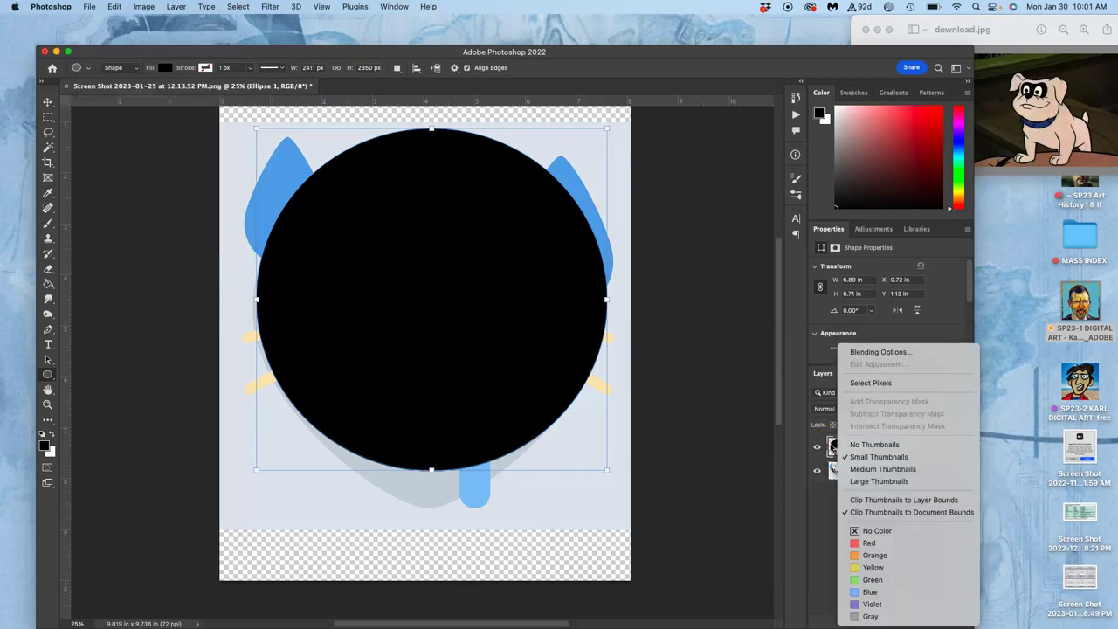
{"action": "left_click", "coordinate": [834, 447]}
{"action": "double_click", "coordinate": [836, 446]}
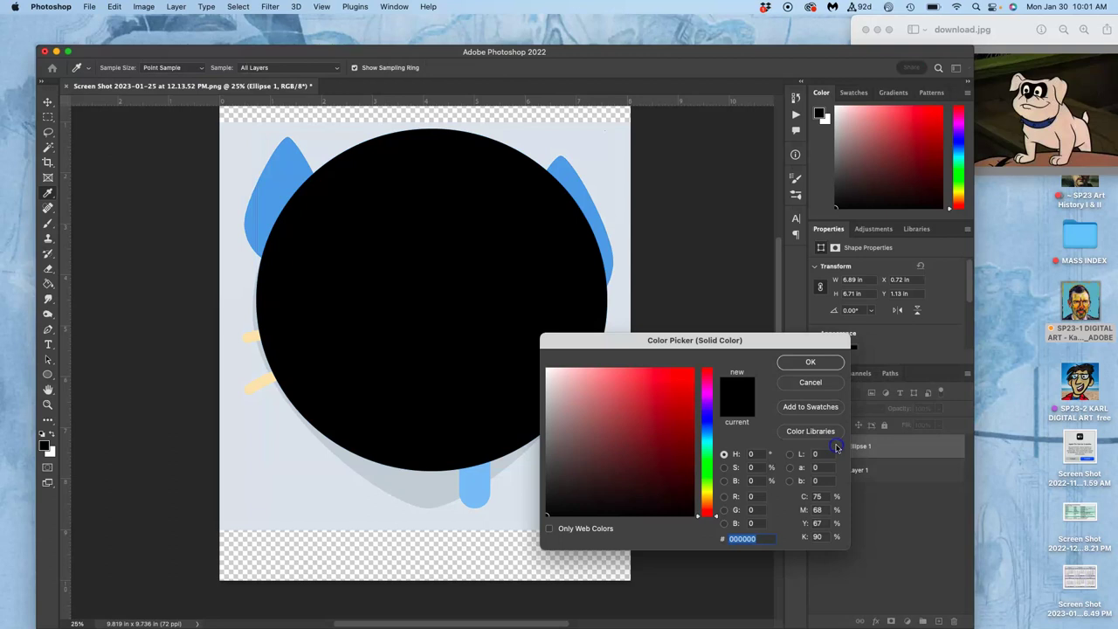
{"action": "left_click", "coordinate": [797, 361]}
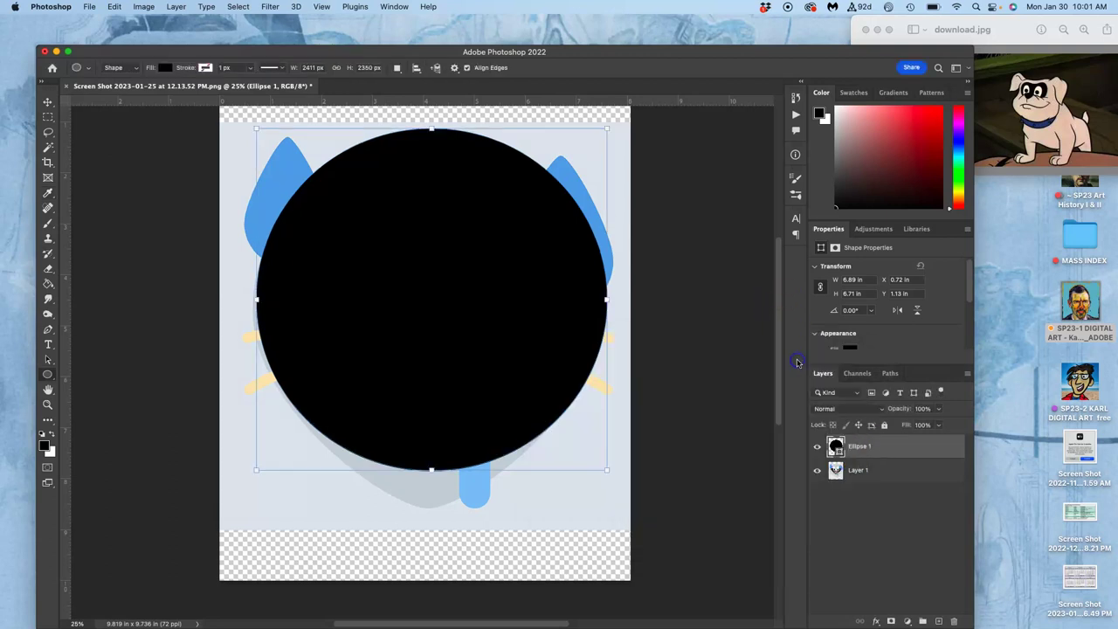
Fill Ellipse 1 with grey ced5dc sampled from the emoji's shadow, then hide the emoji layer.
{"action": "double_click", "coordinate": [835, 446]}
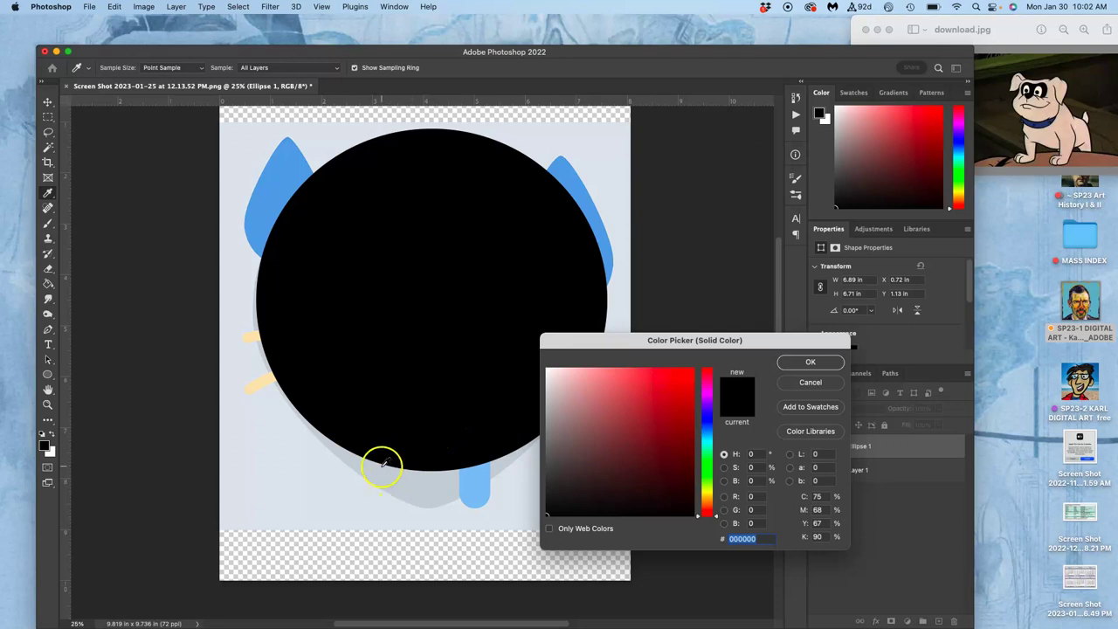
{"action": "left_click", "coordinate": [282, 161]}
{"action": "left_click", "coordinate": [254, 150]}
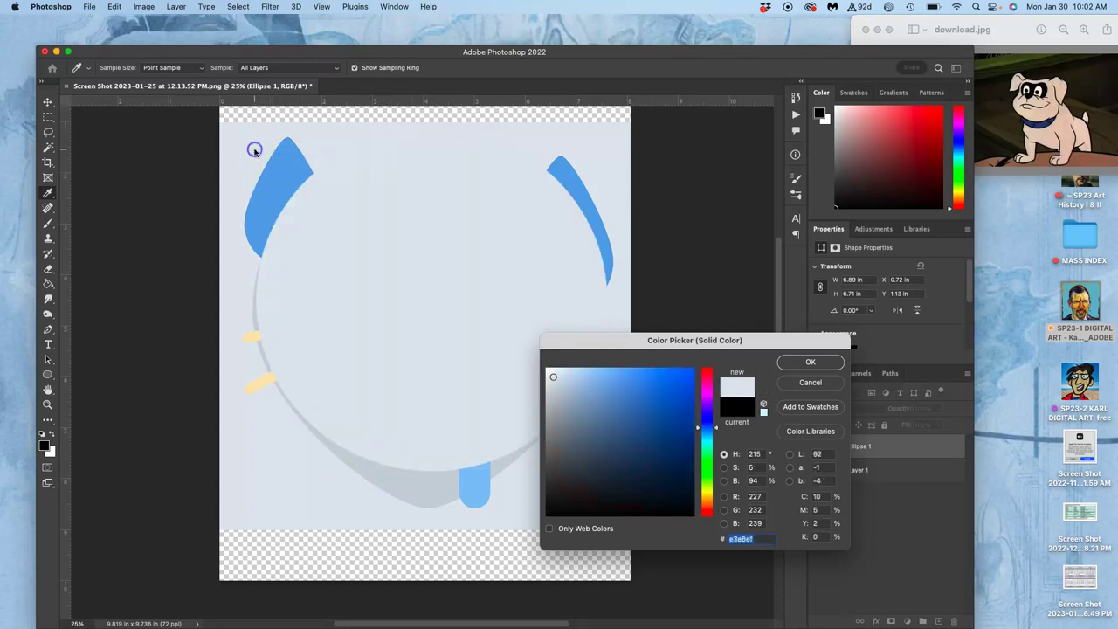
{"action": "left_click", "coordinate": [250, 338]}
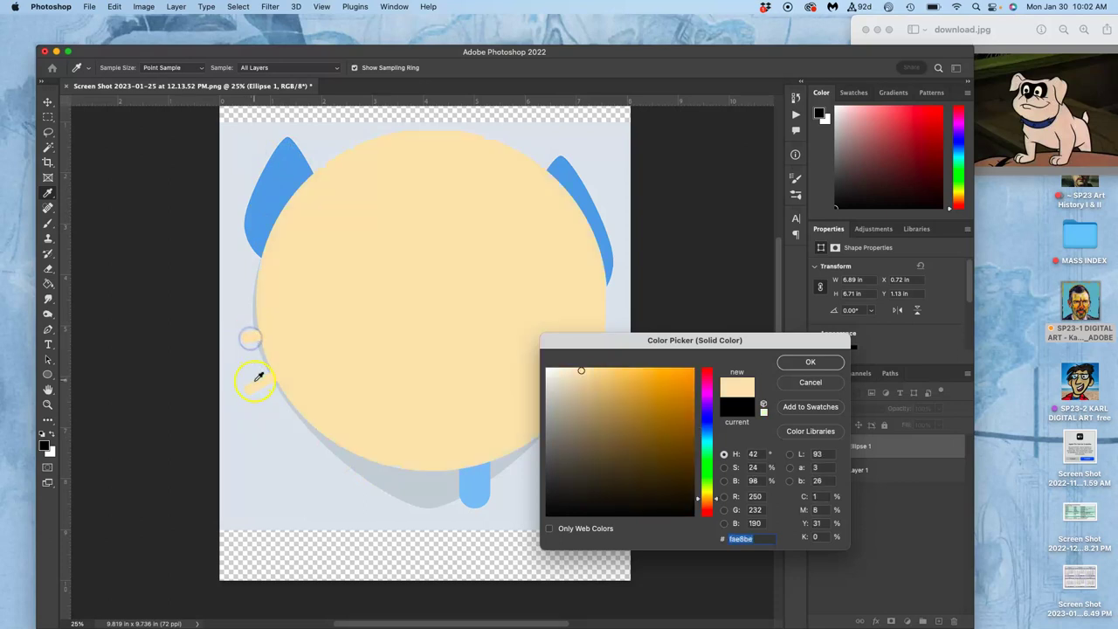
{"action": "left_click", "coordinate": [394, 480]}
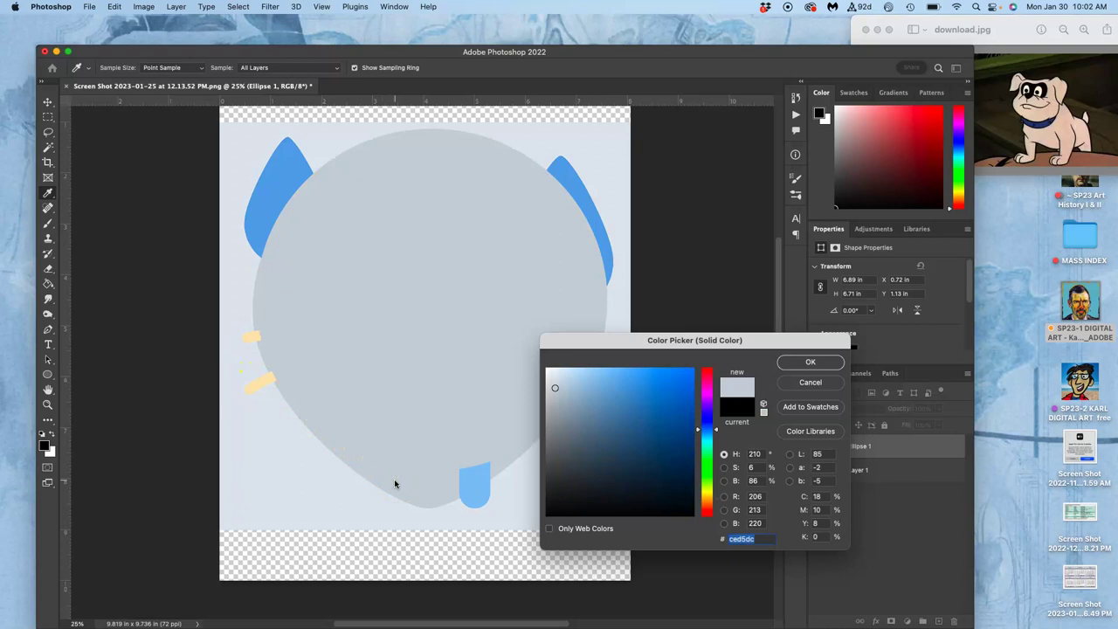
{"action": "left_click_drag", "start_coordinate": [394, 479], "coordinate": [429, 404]}
{"action": "left_click", "coordinate": [262, 382]}
{"action": "left_click", "coordinate": [383, 468]}
{"action": "left_click", "coordinate": [821, 362]}
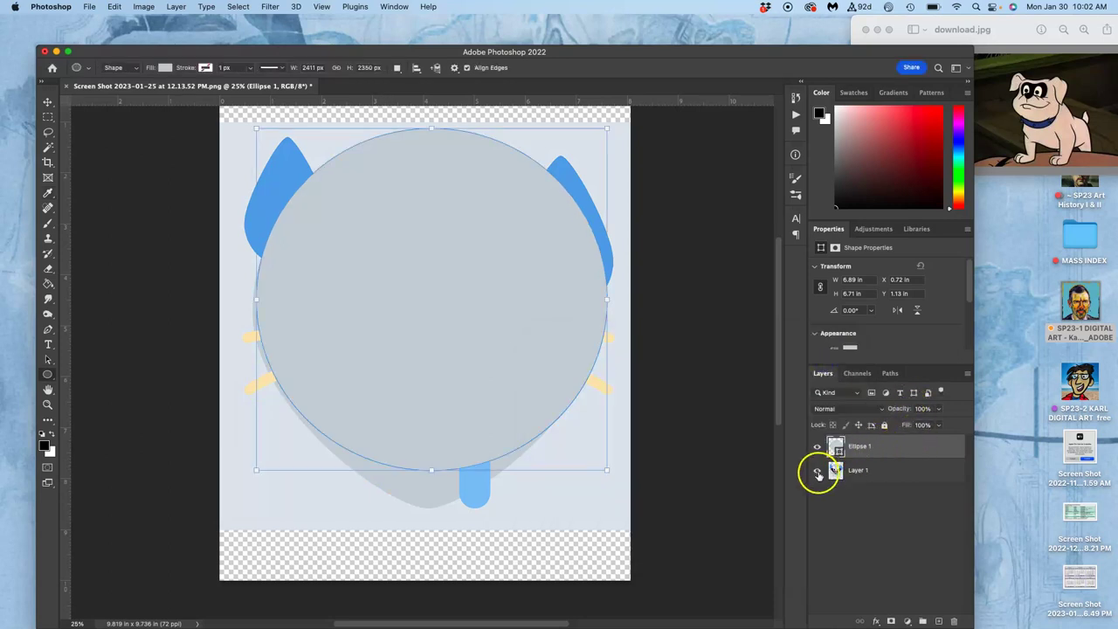
{"action": "left_click", "coordinate": [818, 470]}
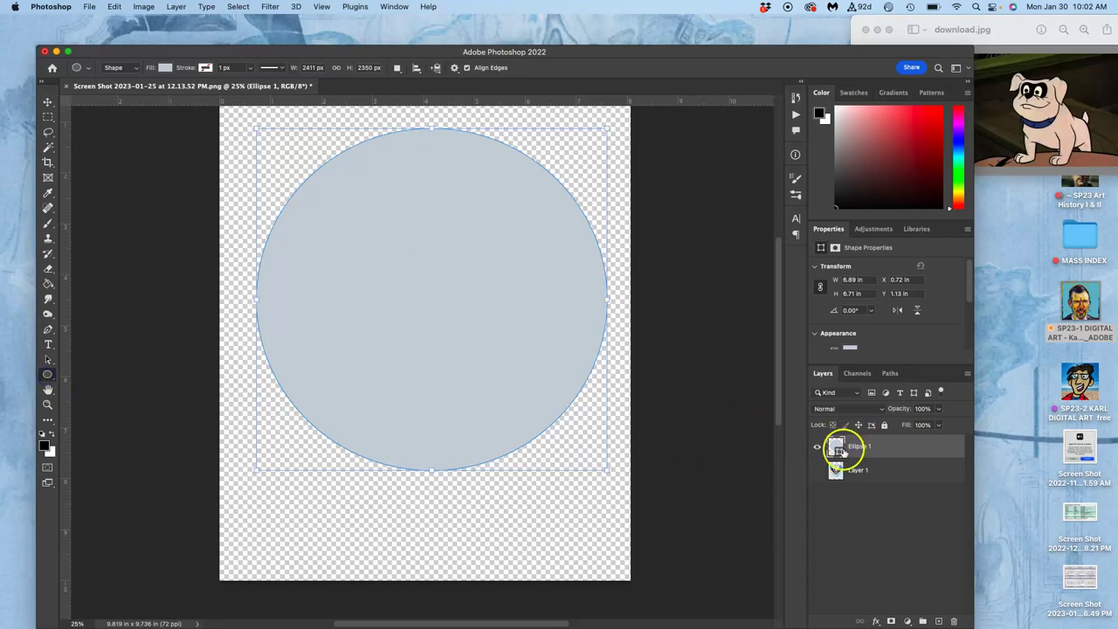
Turn Layer 1's visibility back on so the emoji shows beneath the grey circle.
{"action": "left_click", "coordinate": [817, 469]}
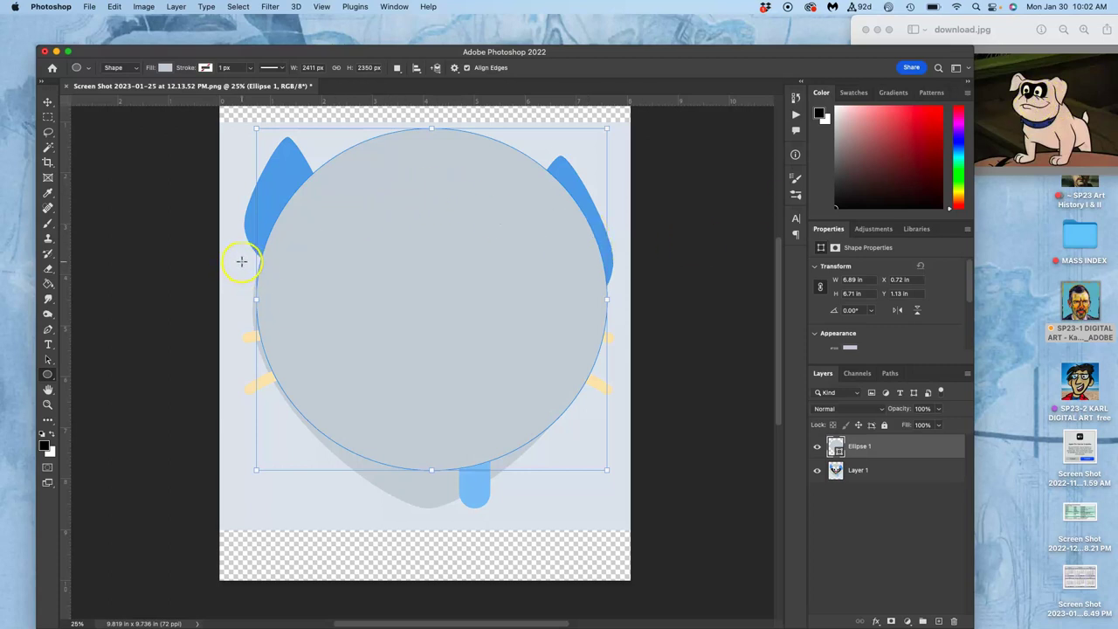
Draw a wide 7.35 × 4.62 in ellipse over the lower face and give it a lighter pale grey fill.
{"action": "left_click_drag", "start_coordinate": [241, 262], "coordinate": [615, 496]}
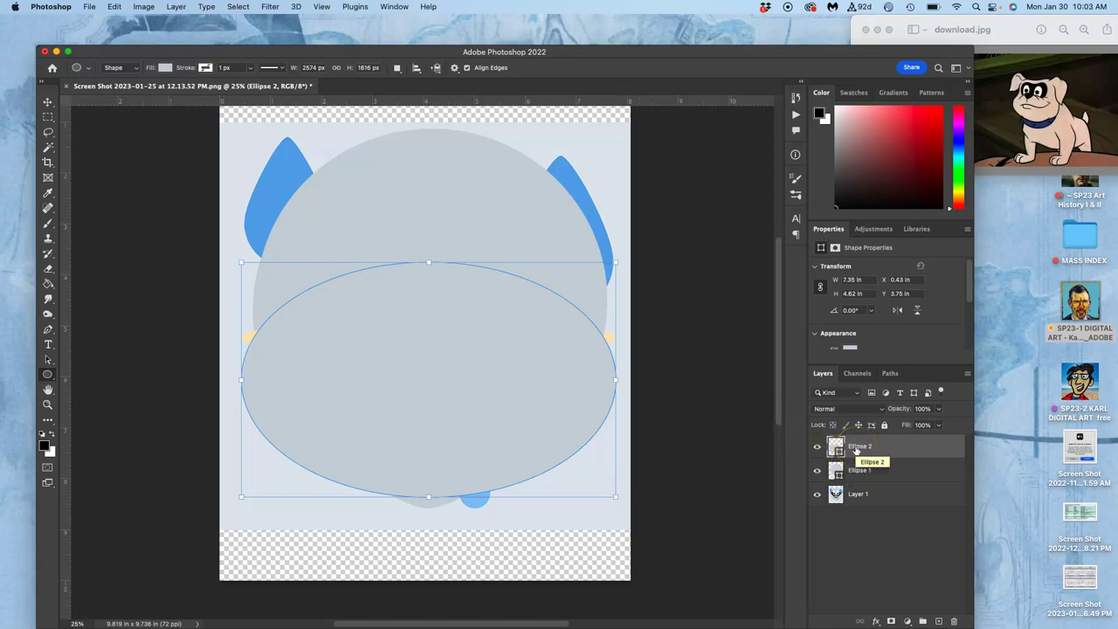
{"action": "left_click", "coordinate": [858, 450]}
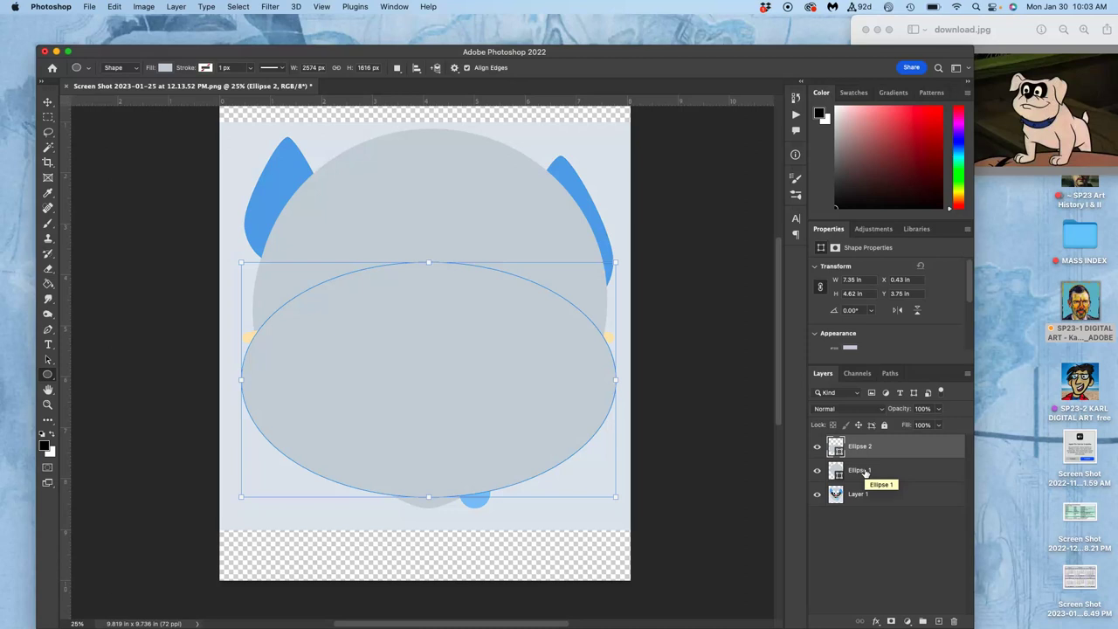
{"action": "double_click", "coordinate": [836, 448]}
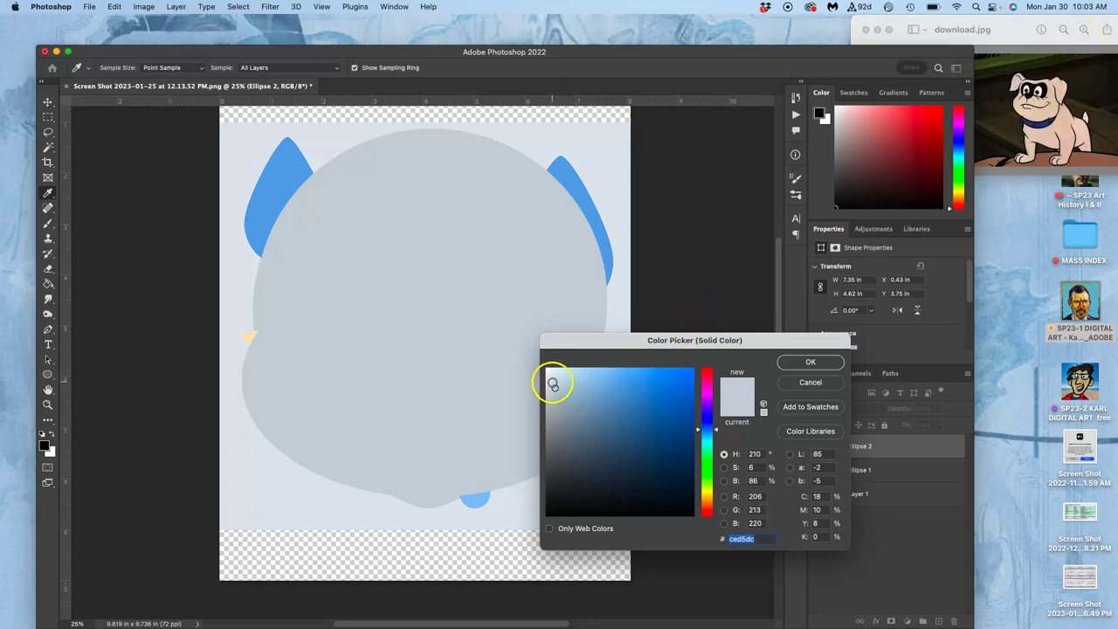
{"action": "left_click", "coordinate": [552, 381]}
{"action": "left_click", "coordinate": [821, 362]}
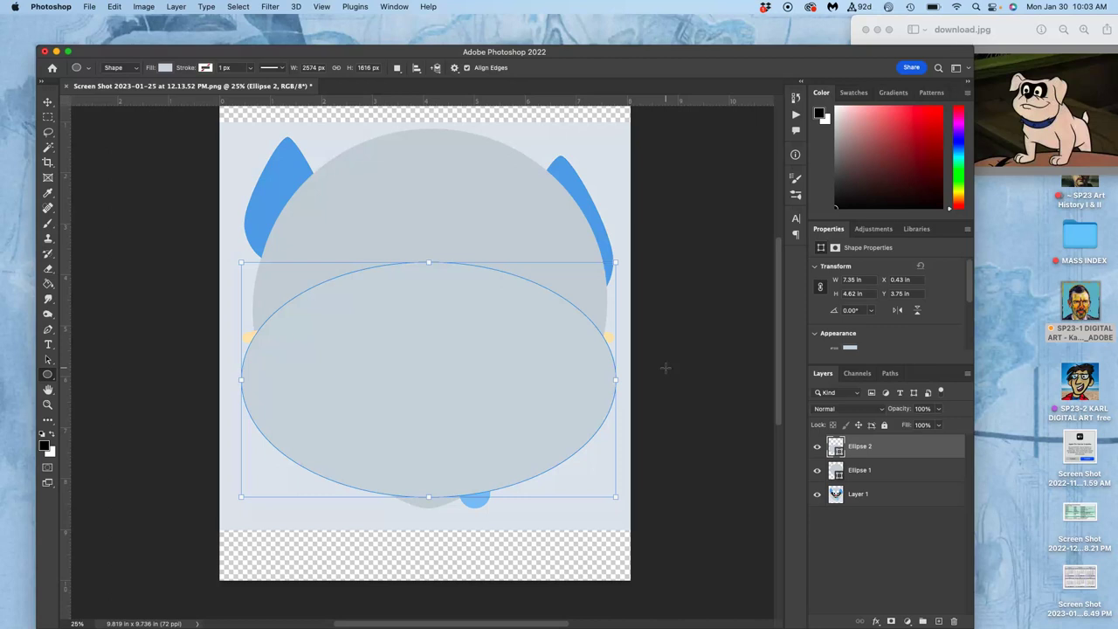
Hide Ellipse 1 and Ellipse 2 to reveal the whole dog emoji.
{"action": "left_click", "coordinate": [886, 499]}
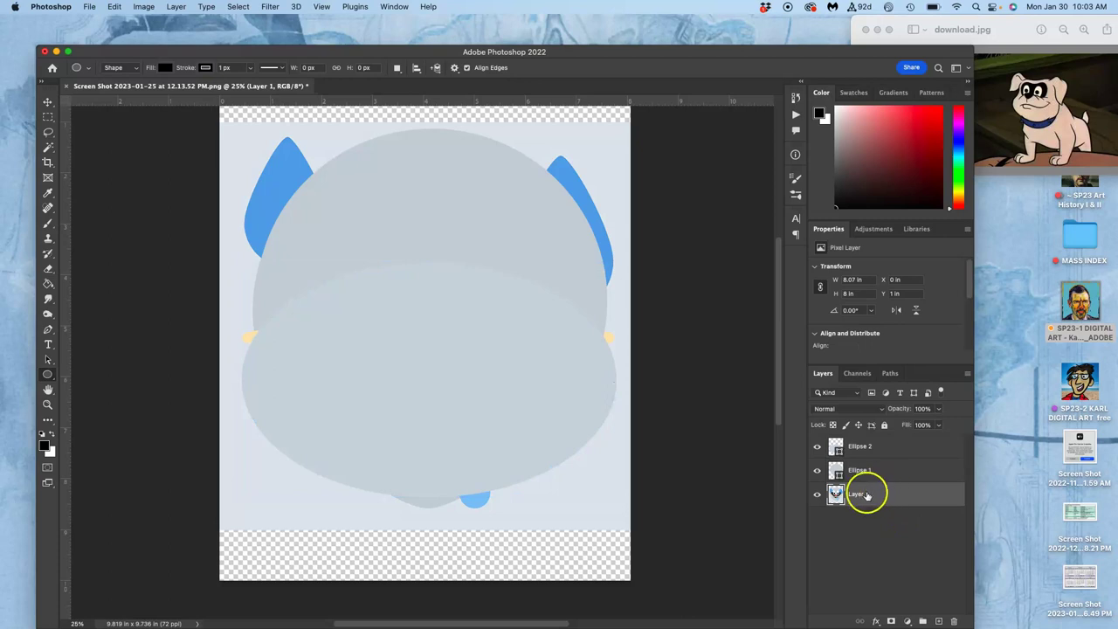
{"action": "left_click", "coordinate": [818, 470]}
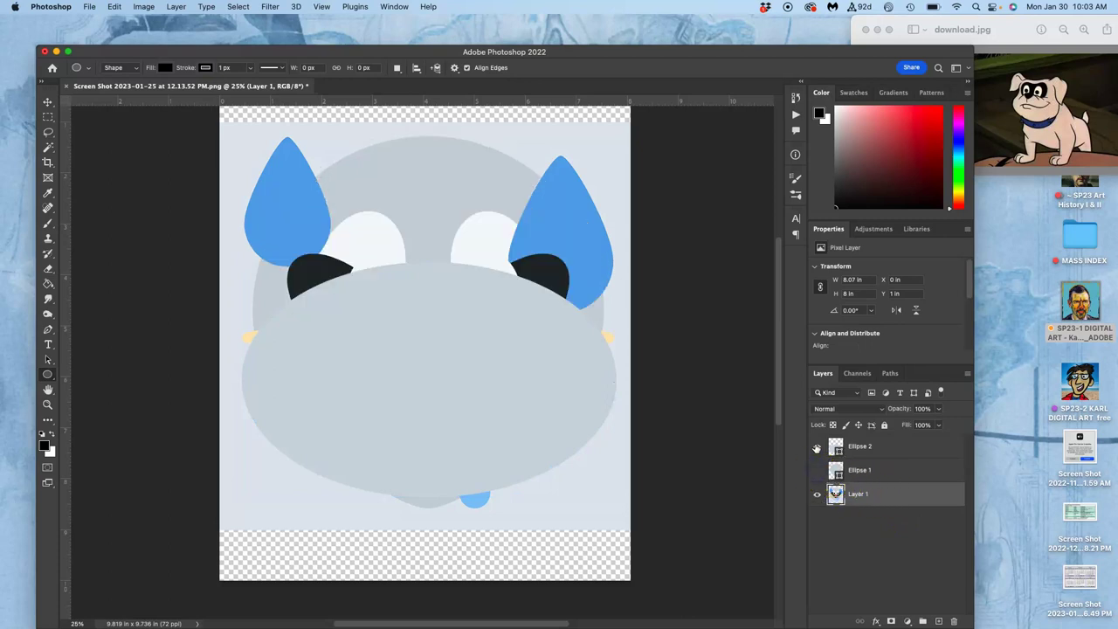
{"action": "left_click", "coordinate": [817, 448]}
Duplicate Layer 1 with Cmd+J, set the copy to 30% opacity, and move it to the top.
{"action": "left_click", "coordinate": [854, 493]}
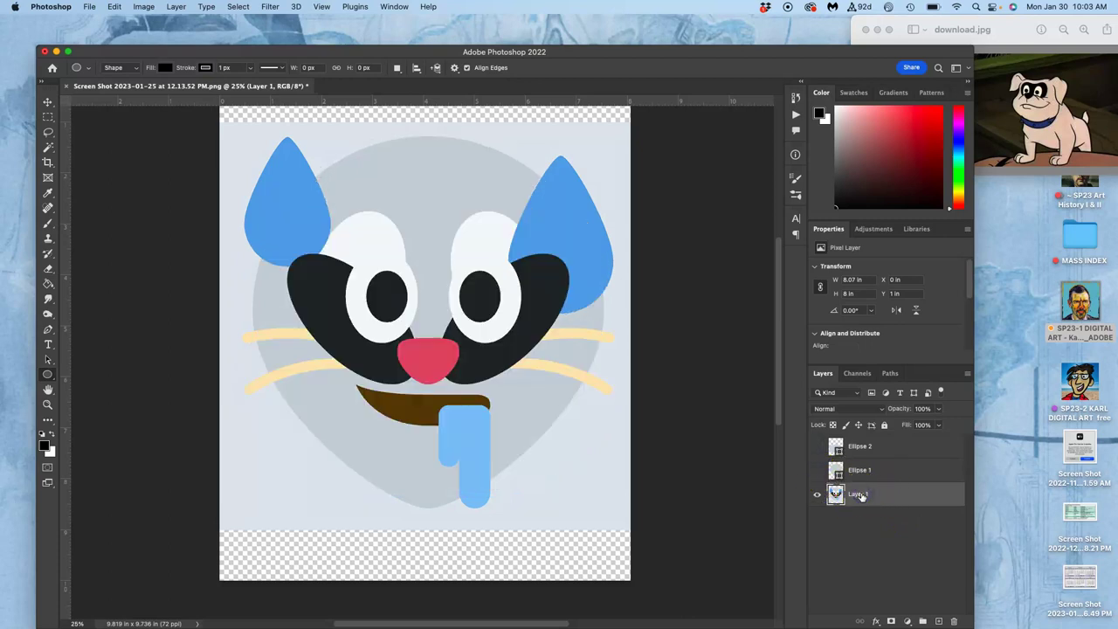
{"action": "key", "text": "super+j"}
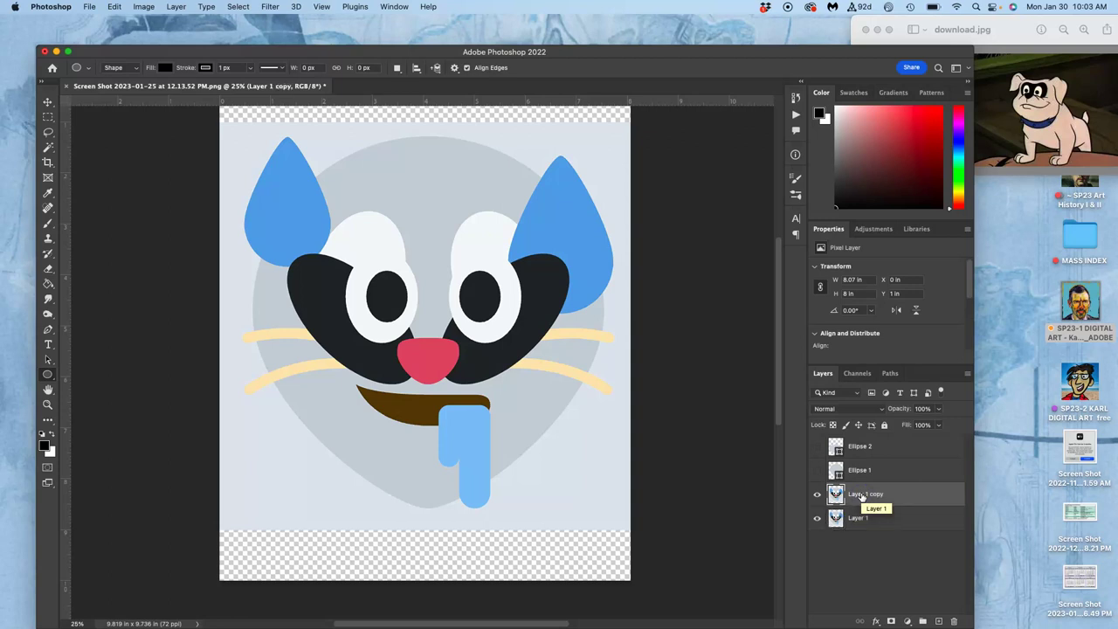
{"action": "left_click", "coordinate": [939, 411]}
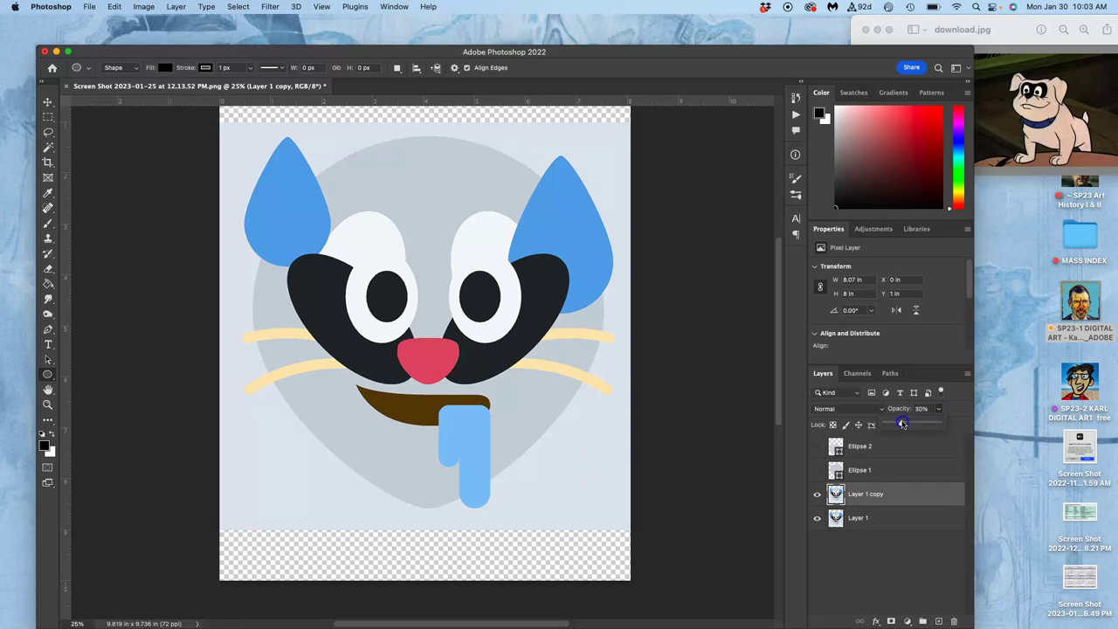
{"action": "left_click", "coordinate": [890, 483]}
{"action": "left_click_drag", "start_coordinate": [885, 481], "coordinate": [884, 442]}
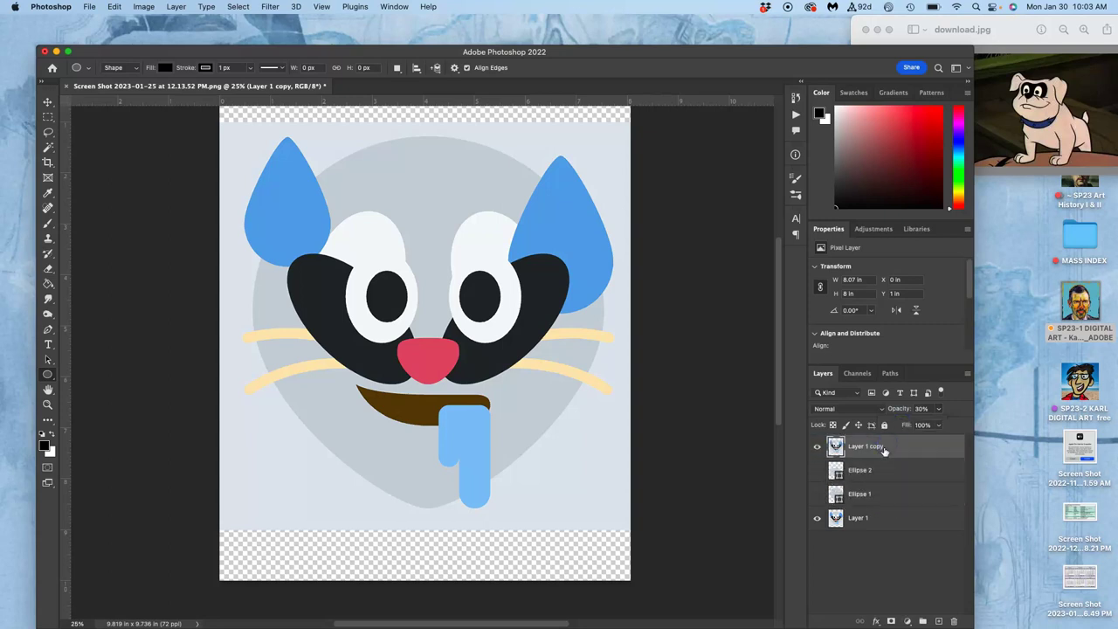
Show Ellipse 2 and Ellipse 1 again and apply Lock All to Layer 1 copy.
{"action": "left_click", "coordinate": [817, 470]}
{"action": "left_click", "coordinate": [816, 493]}
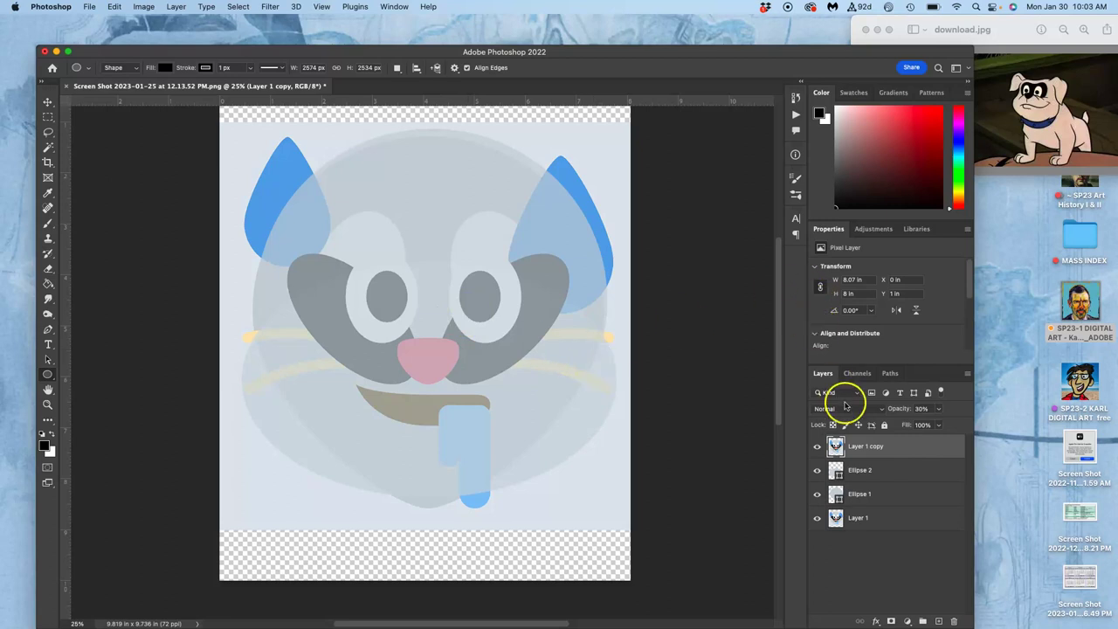
{"action": "left_click", "coordinate": [884, 426]}
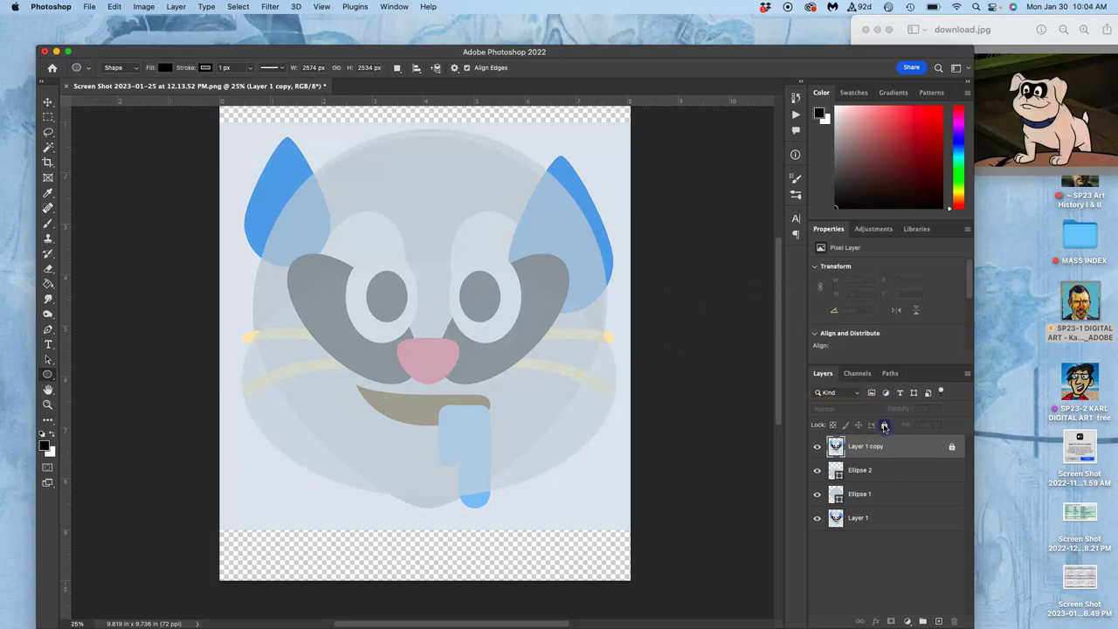
{"action": "left_click", "coordinate": [884, 425]}
{"action": "left_click", "coordinate": [885, 427]}
Make Ellipse 2 the selected layer.
{"action": "left_click", "coordinate": [882, 476]}
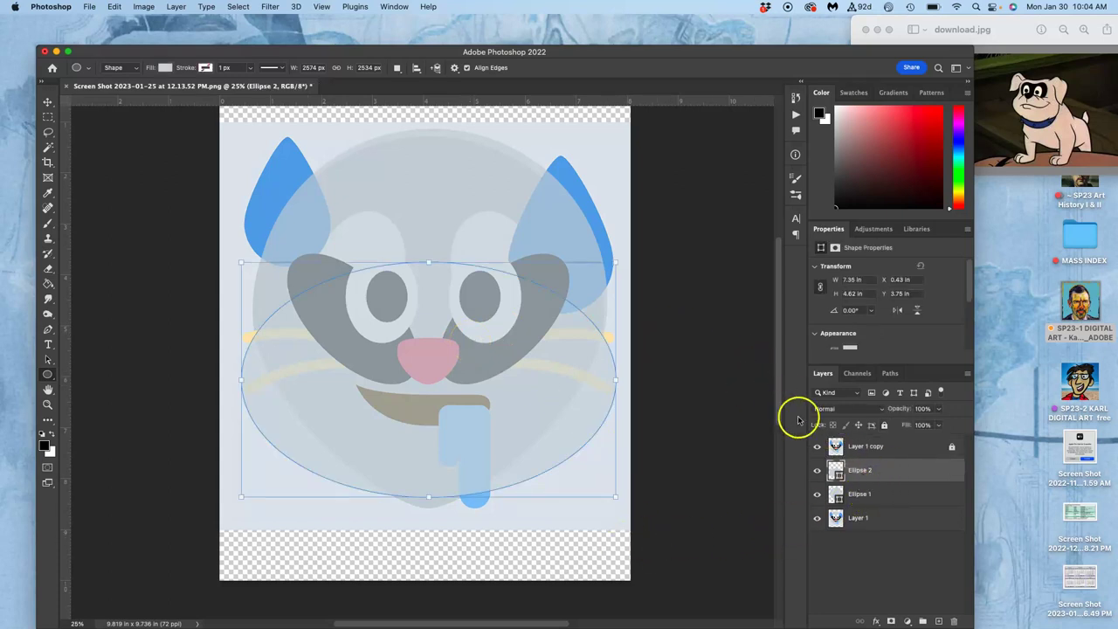
{"action": "left_click", "coordinate": [871, 518]}
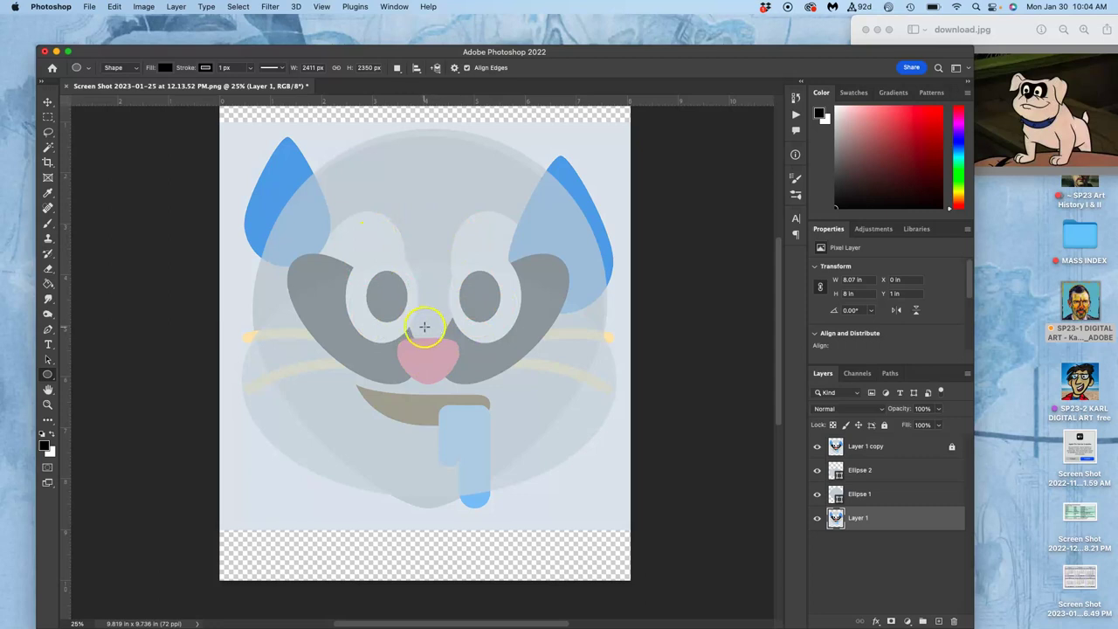
{"action": "left_click", "coordinate": [852, 473]}
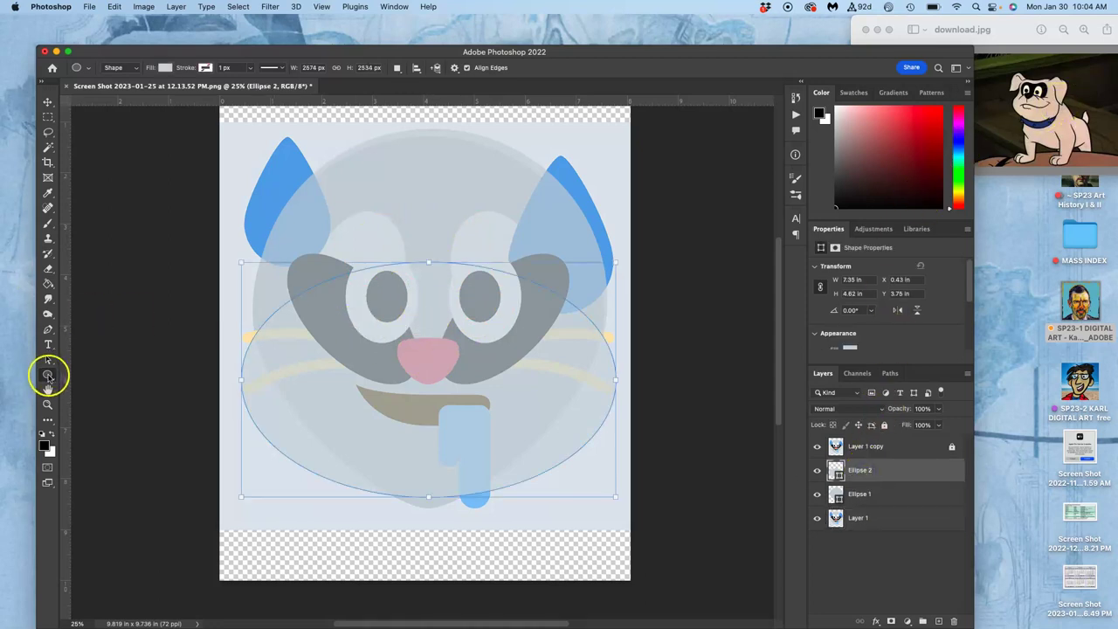
Draw a new ellipse over the eyes with the Ellipse Tool.
{"action": "left_click", "coordinate": [48, 375]}
{"action": "left_click", "coordinate": [88, 385]}
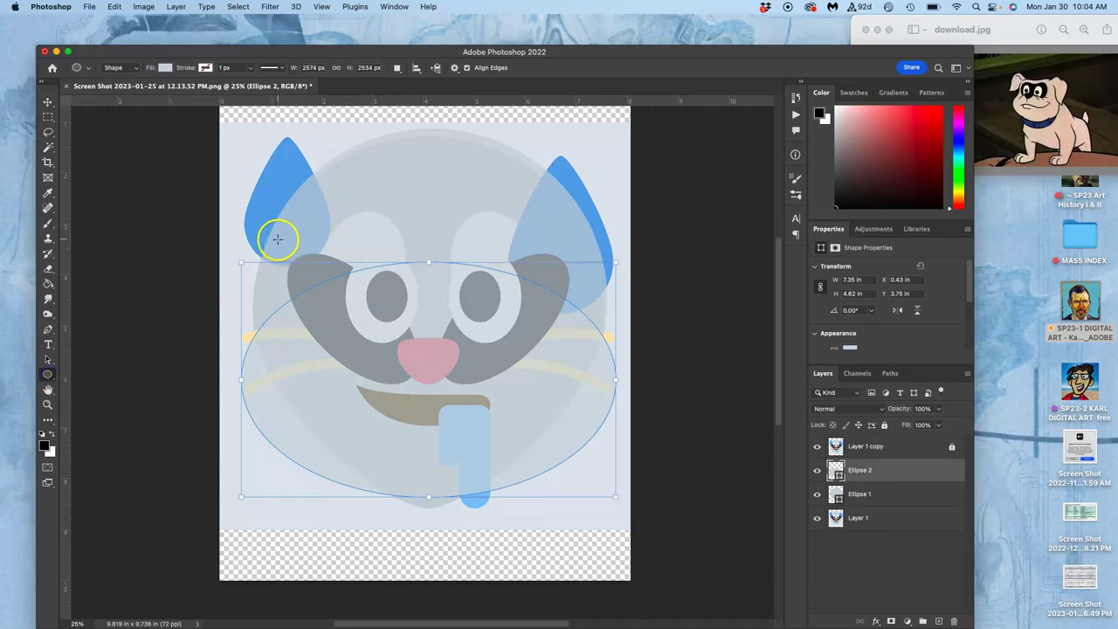
{"action": "left_click_drag", "start_coordinate": [278, 241], "coordinate": [587, 440]}
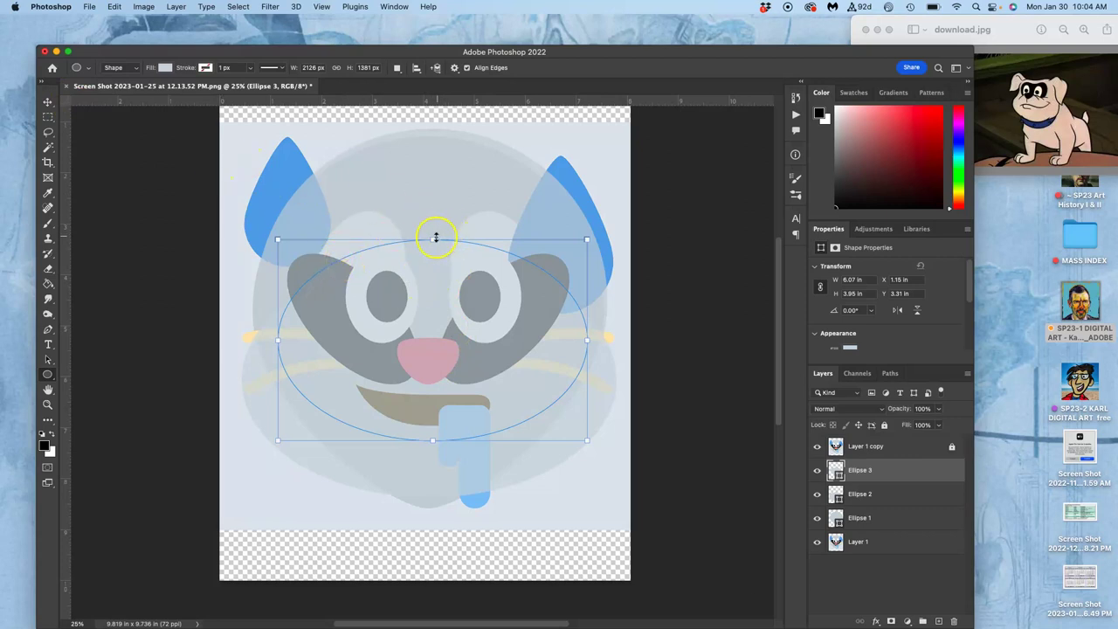
Reshape Ellipse 3 to about 5.81 × 3.72 in, spanning brow to above the mouth, and tilt it slightly.
{"action": "left_click_drag", "start_coordinate": [434, 238], "coordinate": [434, 207]}
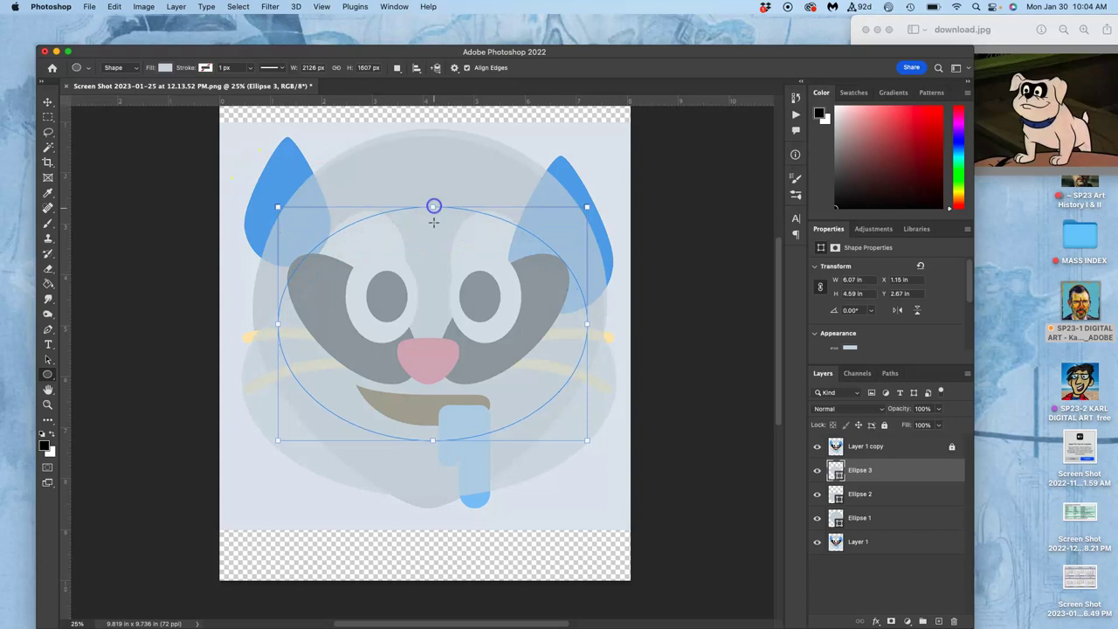
{"action": "left_click_drag", "start_coordinate": [431, 440], "coordinate": [434, 394]}
{"action": "left_click_drag", "start_coordinate": [587, 300], "coordinate": [573, 297]}
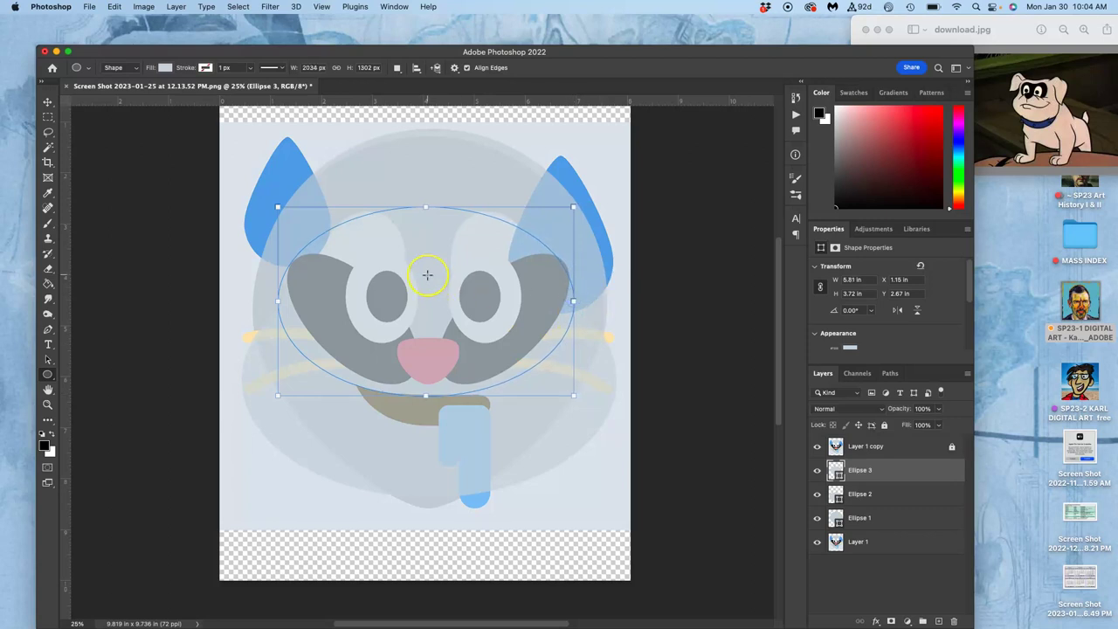
{"action": "left_click_drag", "start_coordinate": [583, 193], "coordinate": [582, 195]}
{"action": "right_click", "coordinate": [457, 260]}
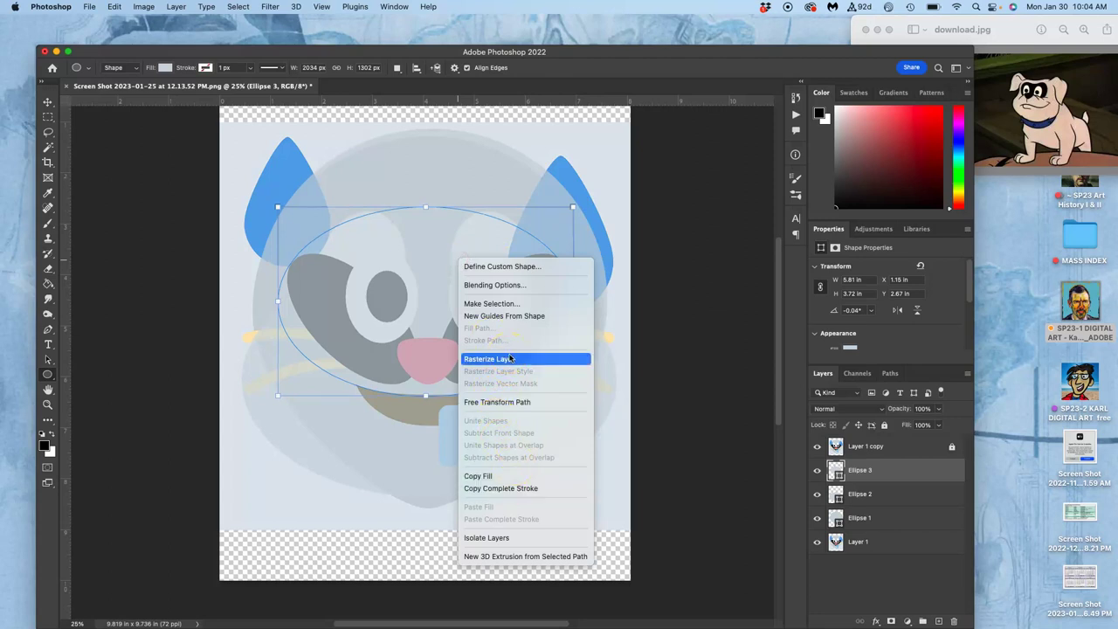
{"action": "left_click", "coordinate": [425, 326]}
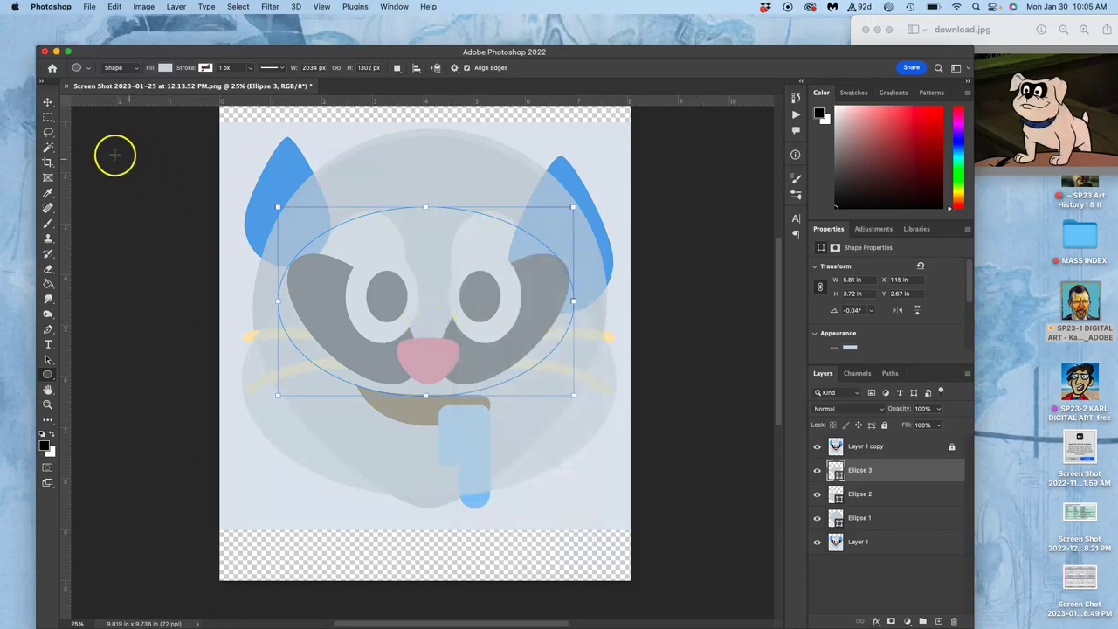
Hide Ellipse 2 and Ellipse 1.
{"action": "left_click", "coordinate": [49, 134]}
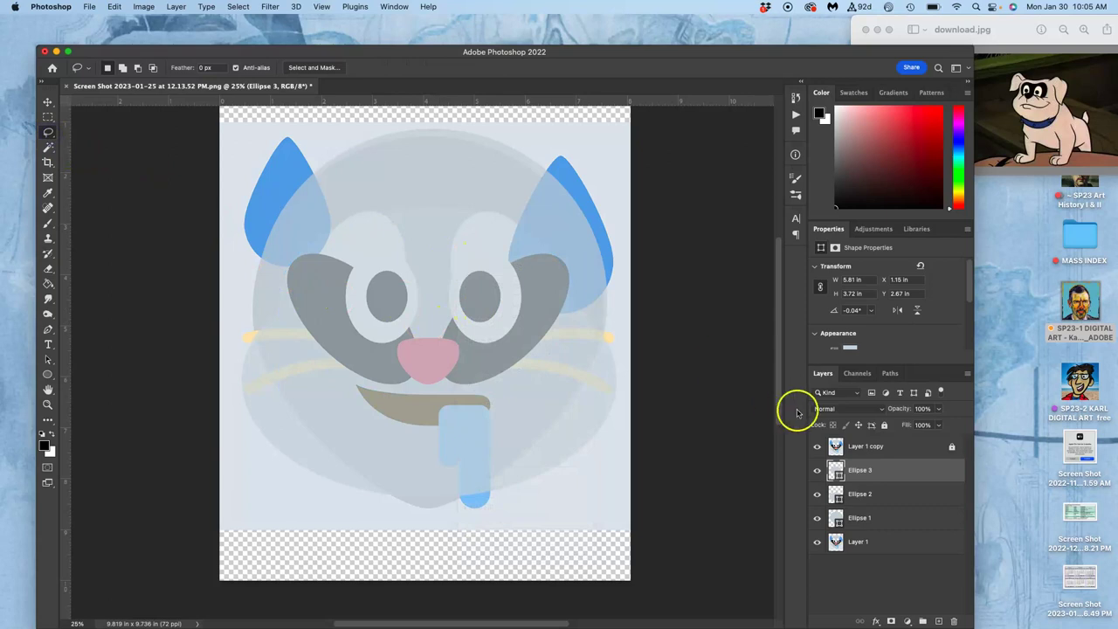
{"action": "left_click", "coordinate": [817, 494]}
{"action": "left_click", "coordinate": [816, 517]}
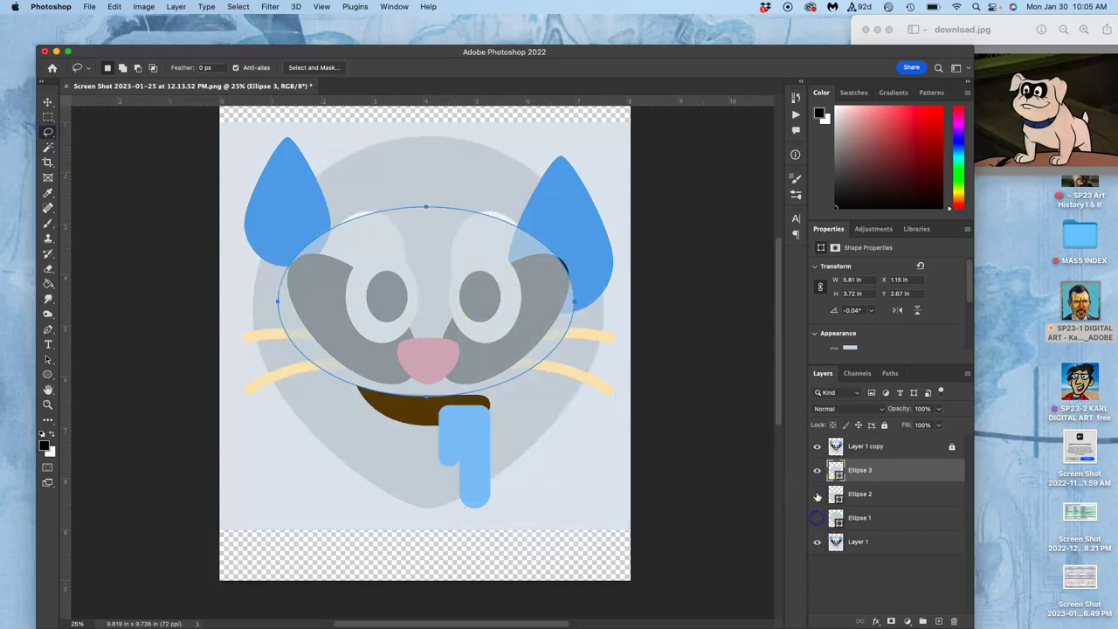